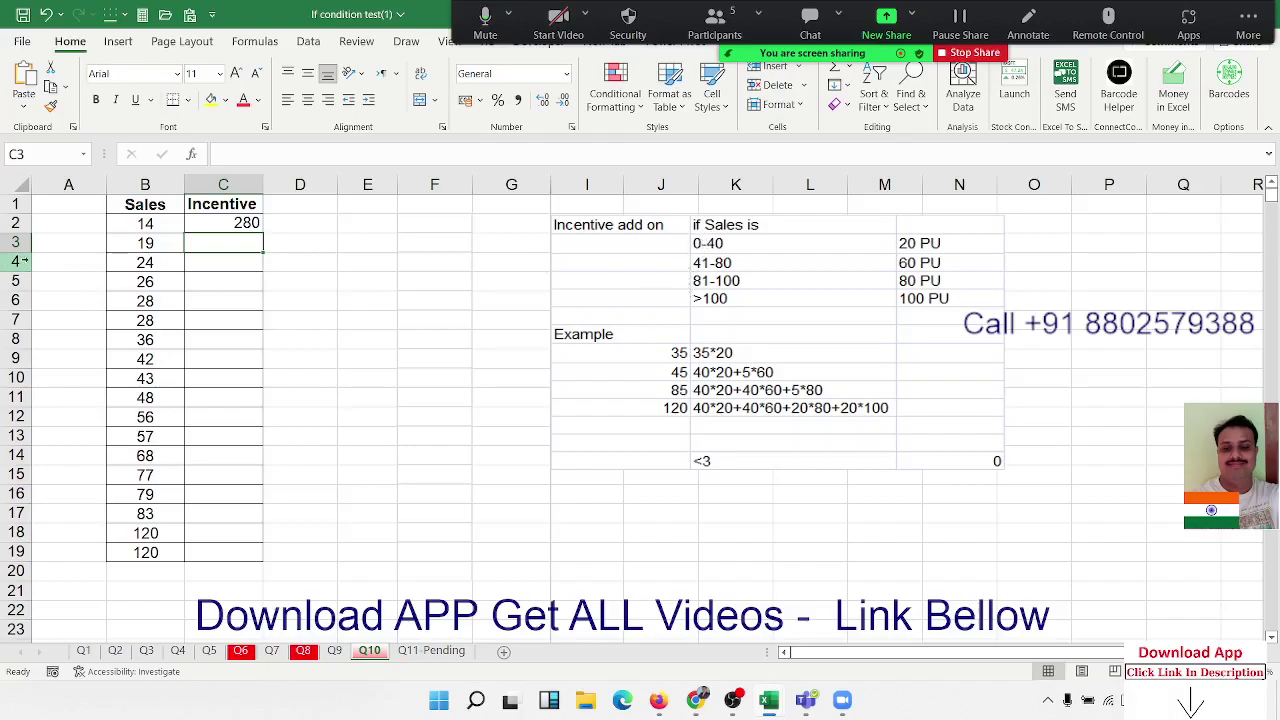
Start C3's nested IF: 20 for sales up to 40, 60 for sales up to 80.
{"action": "left_click_drag", "start_coordinate": [142, 241], "coordinate": [115, 527]}
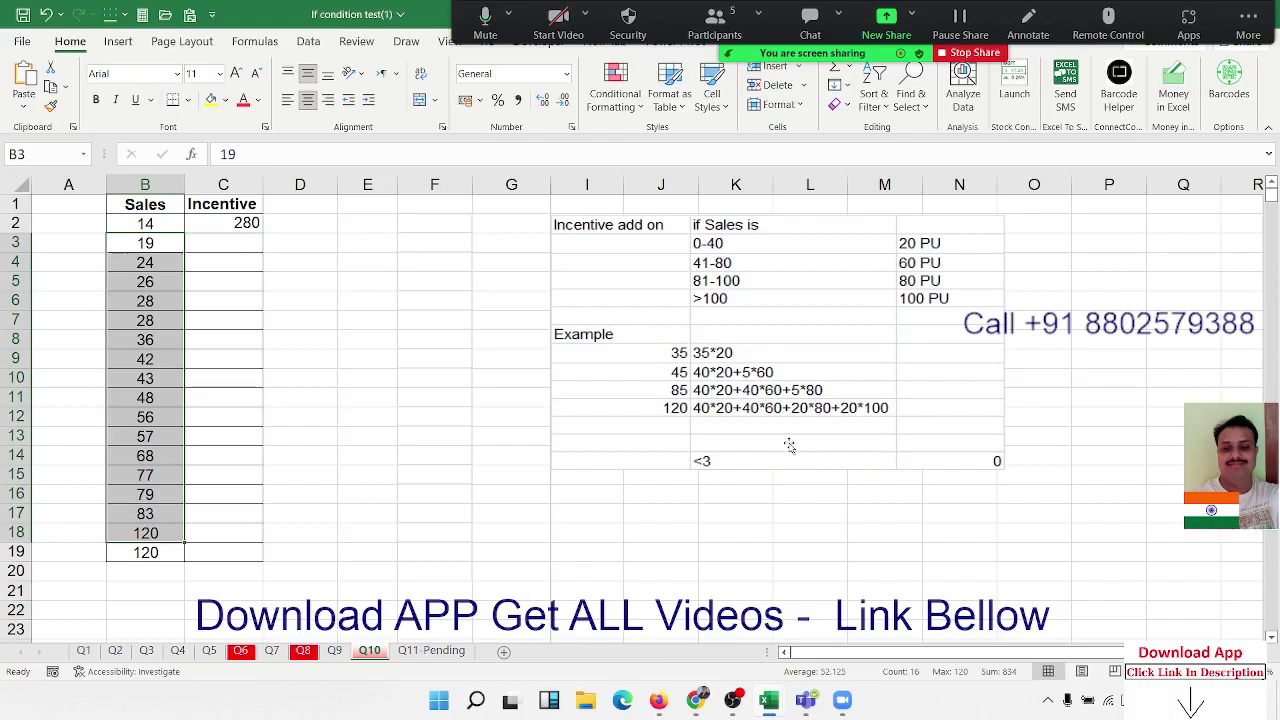
{"action": "left_click", "coordinate": [218, 246]}
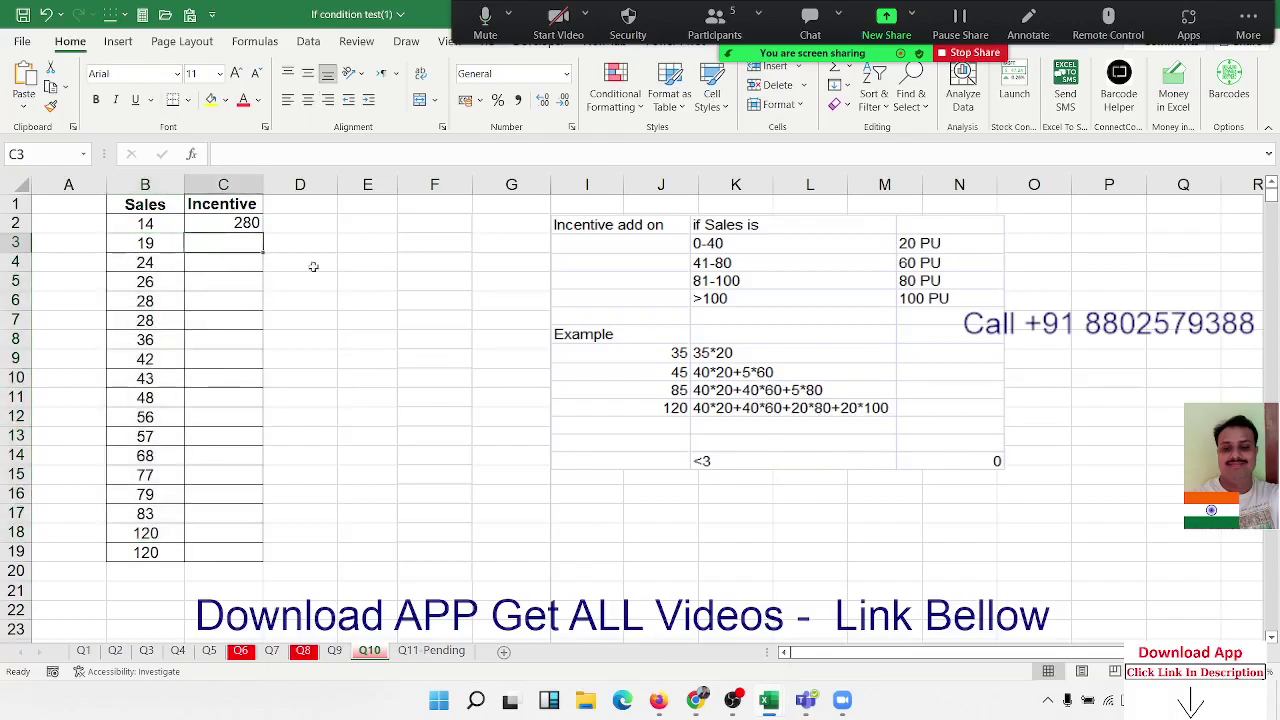
{"action": "type", "text": "=i"}
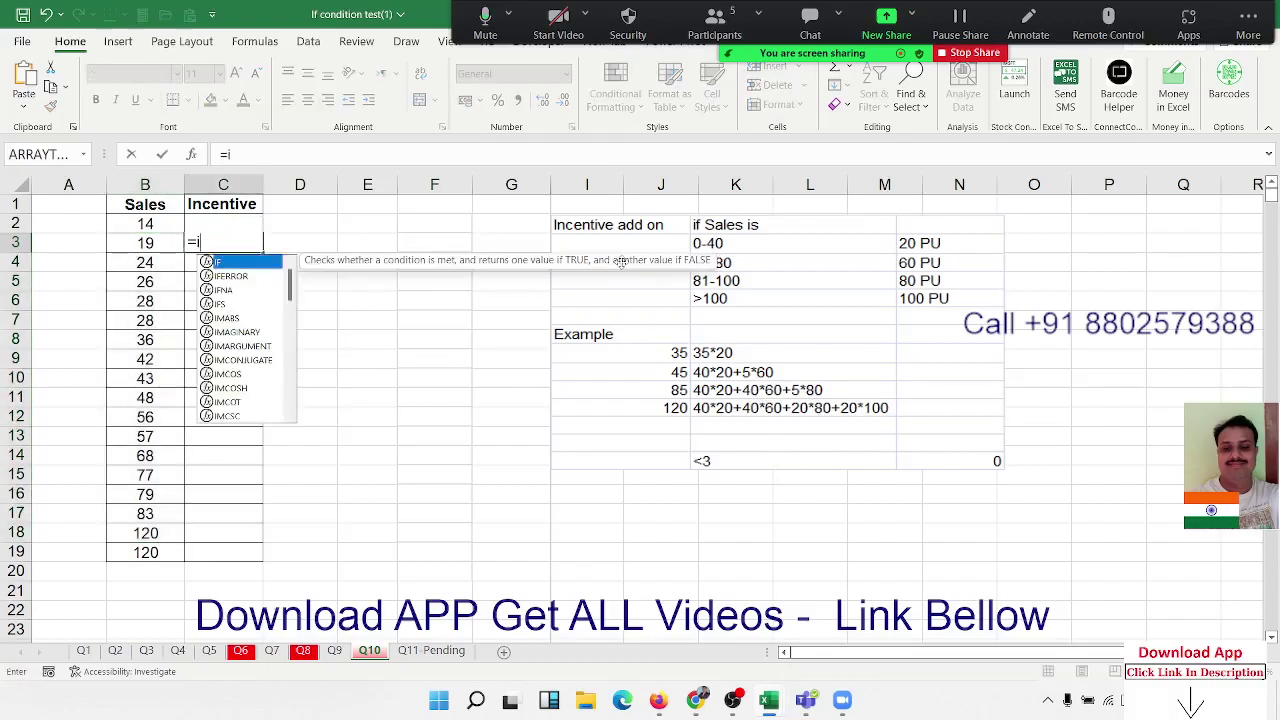
{"action": "type", "text": "f("}
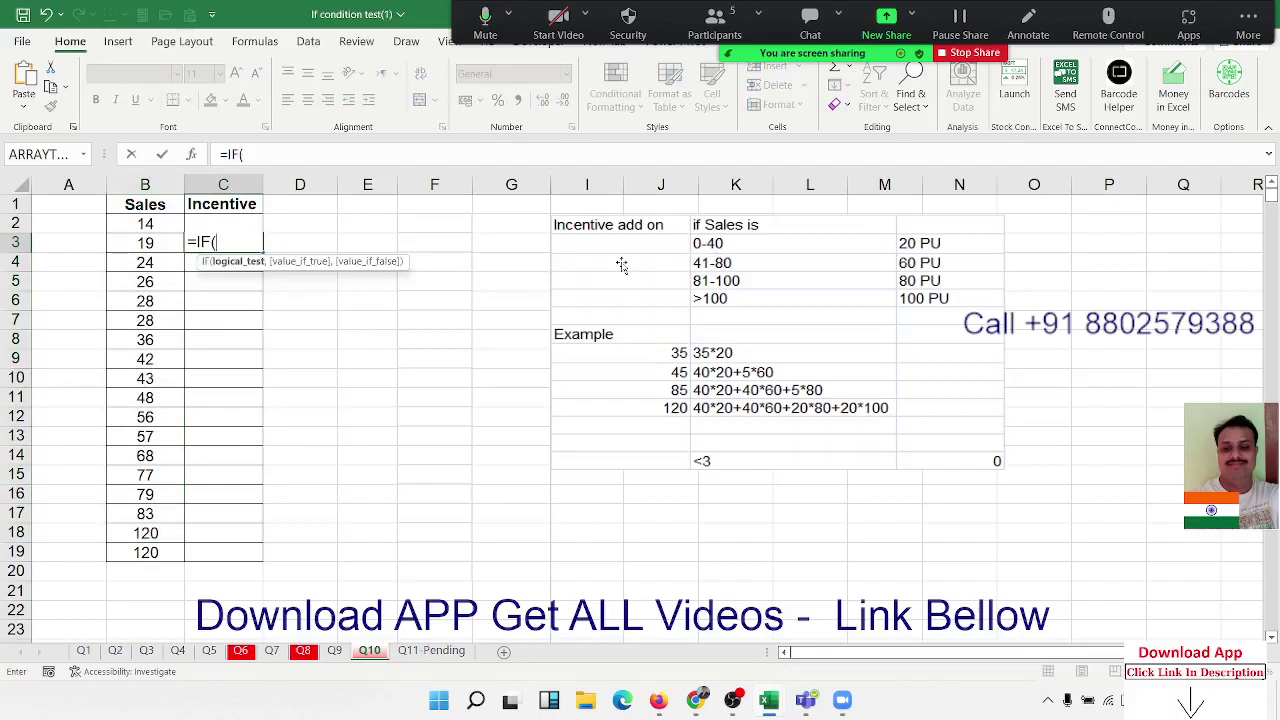
{"action": "key", "text": "Left"}
{"action": "type", "text": "<"}
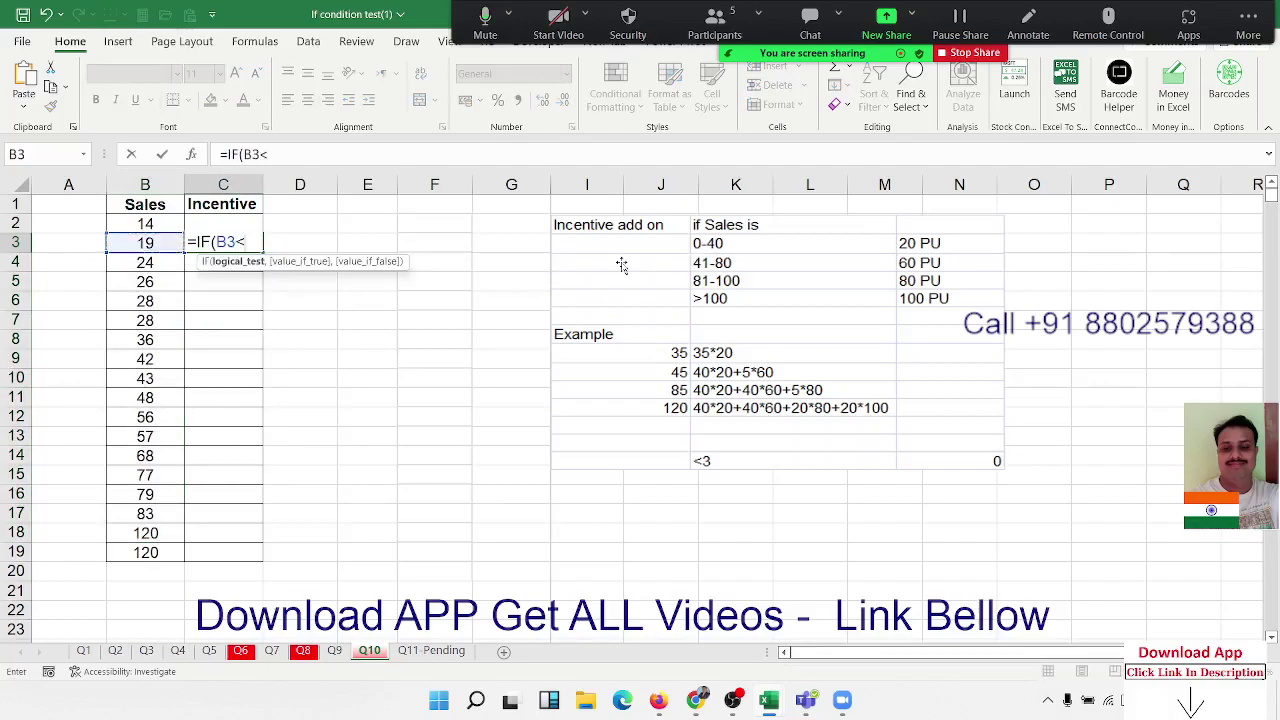
{"action": "type", "text": "=40,"}
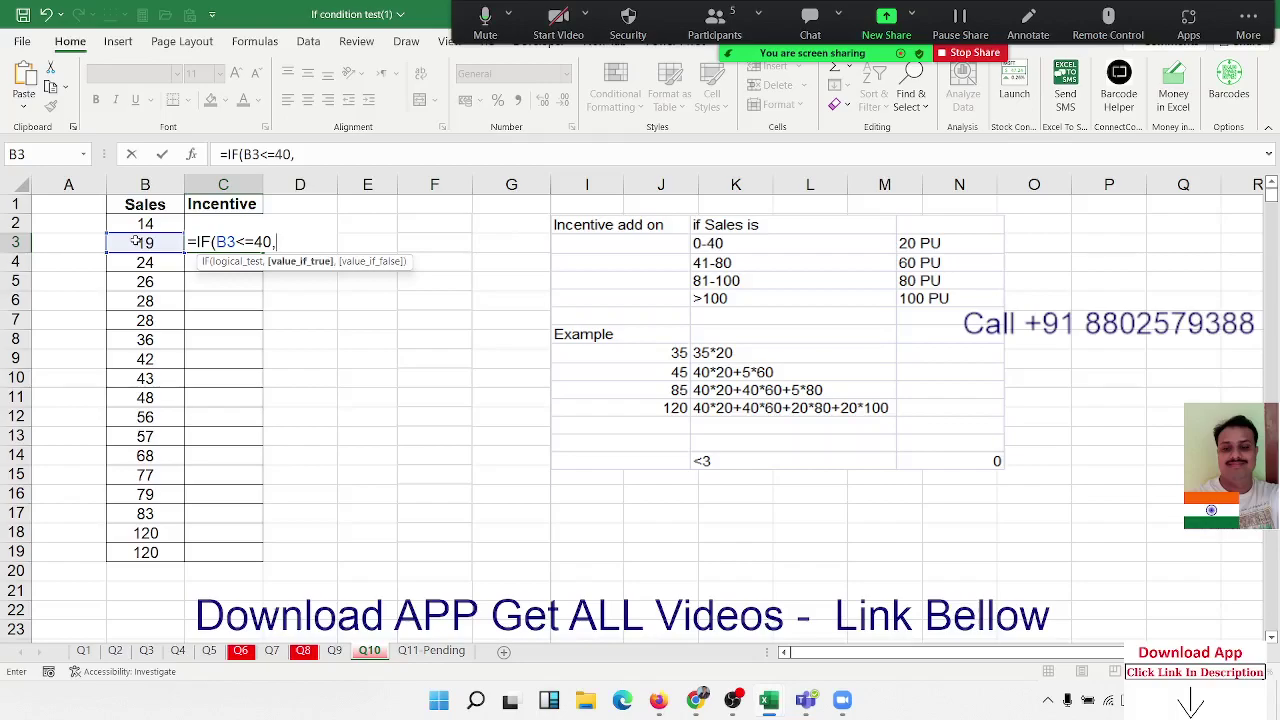
{"action": "type", "text": "2"}
{"action": "type", "text": "0,"}
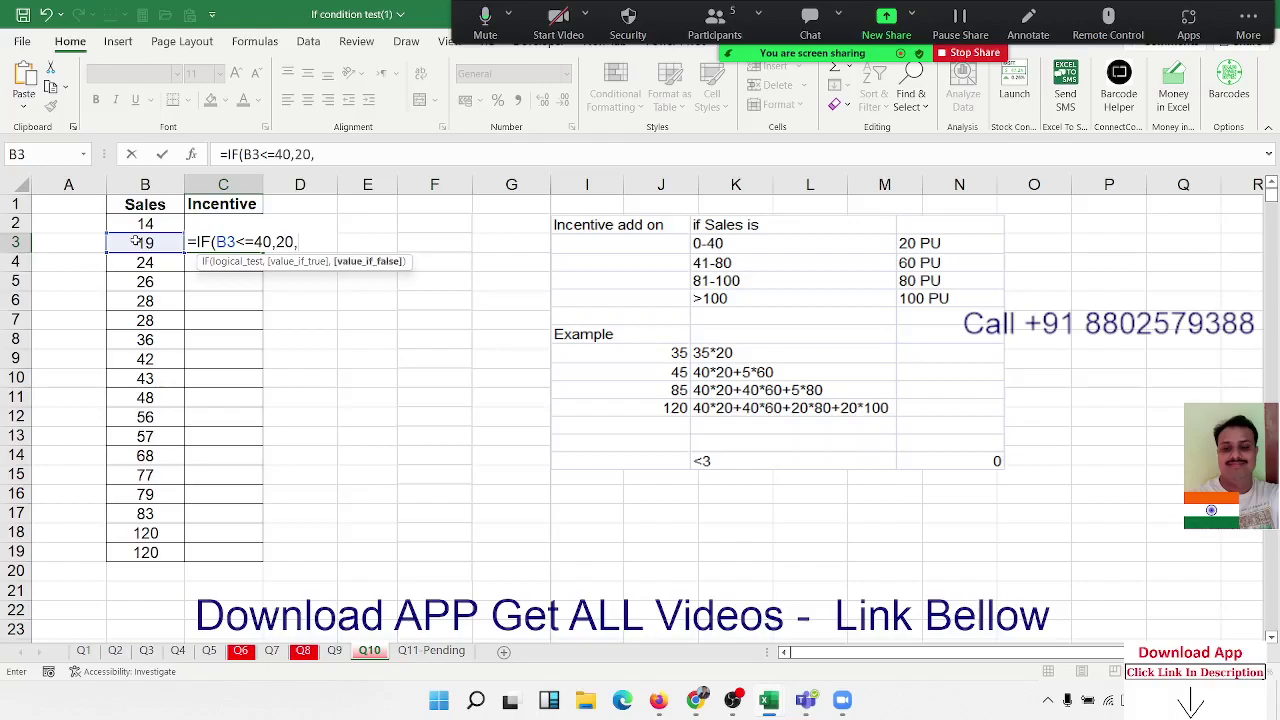
{"action": "type", "text": "IF("}
{"action": "left_click", "coordinate": [135, 241]}
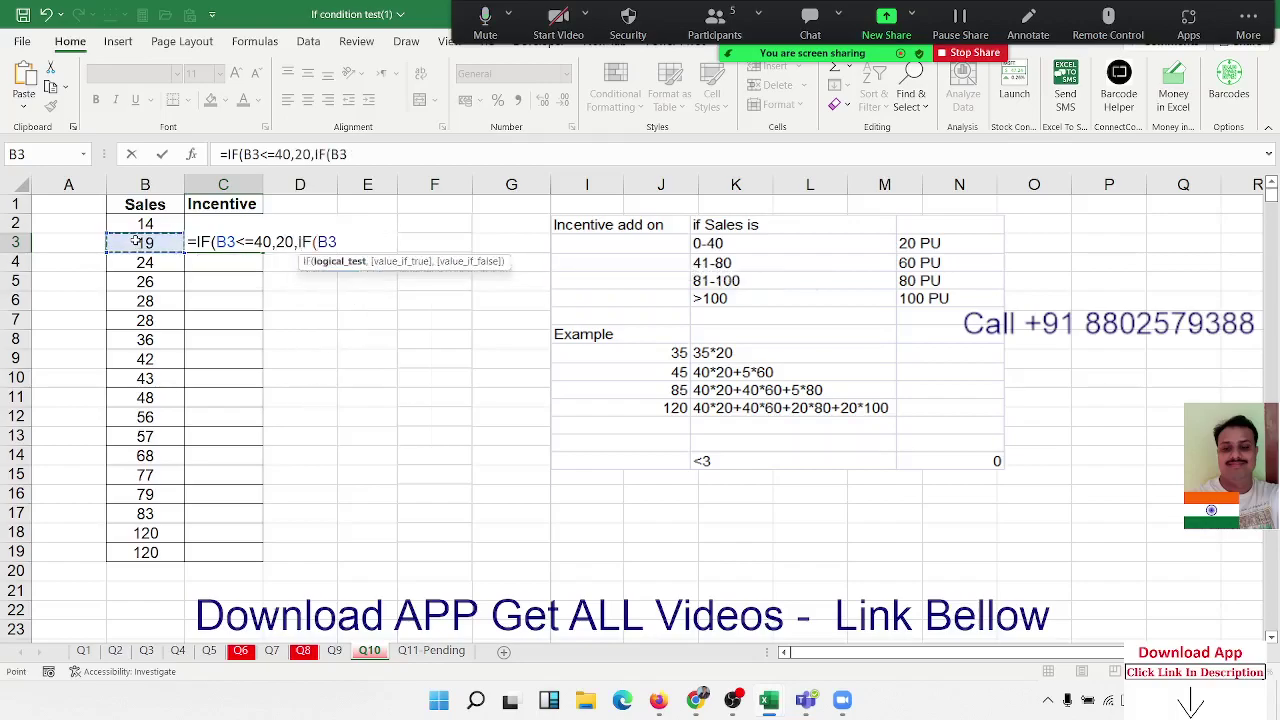
{"action": "type", "text": "<="}
{"action": "type", "text": "60"}
{"action": "key", "text": "BackSpace"}
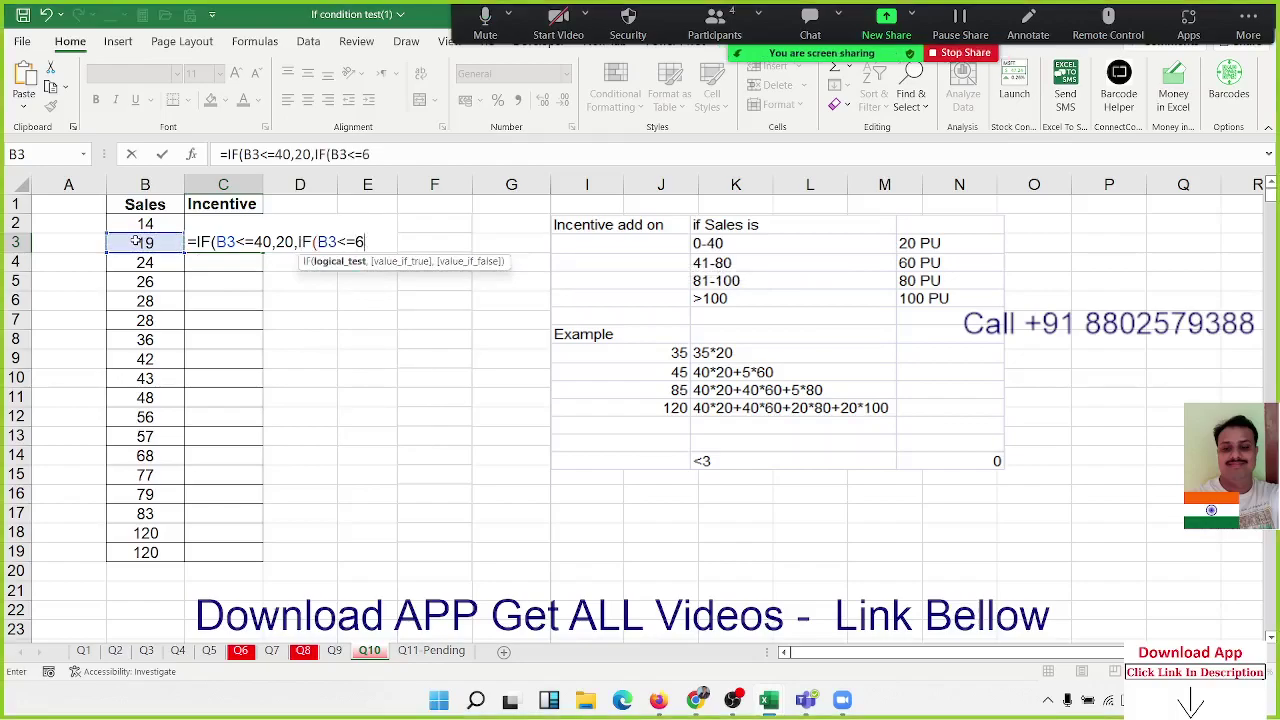
{"action": "key", "text": "BackSpace"}
{"action": "type", "text": "8"}
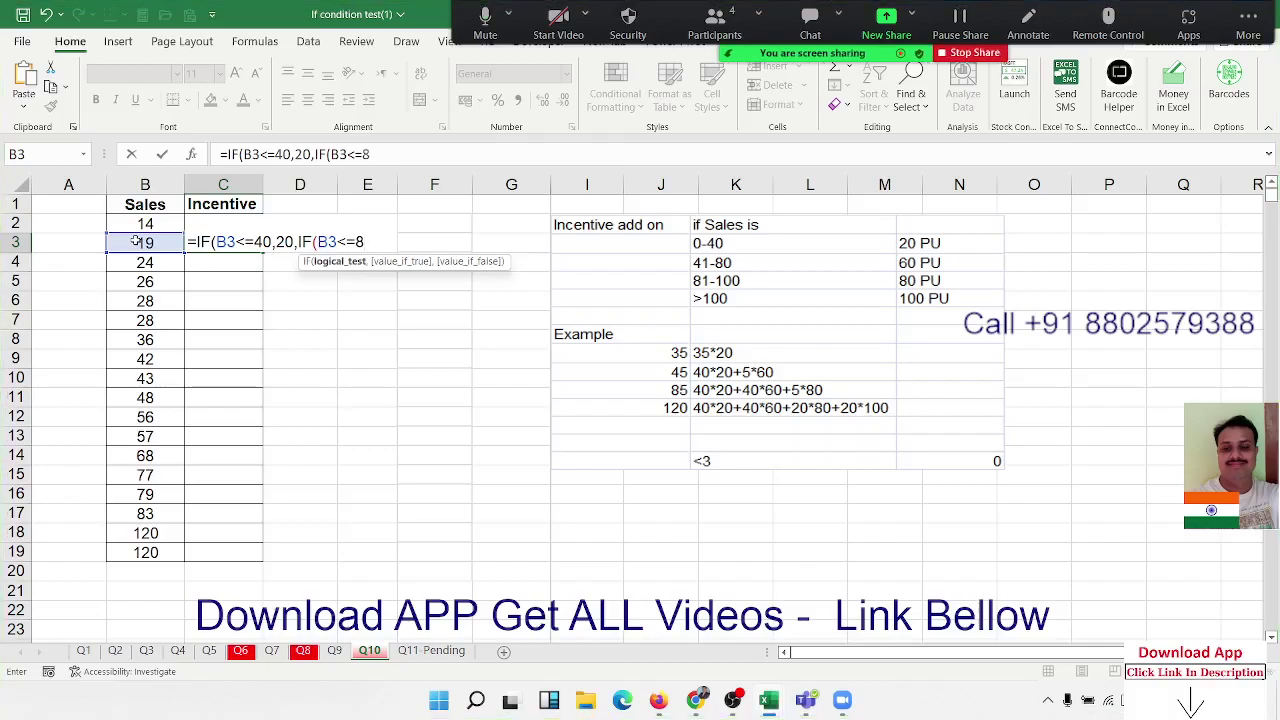
{"action": "type", "text": "0"}
{"action": "type", "text": ","}
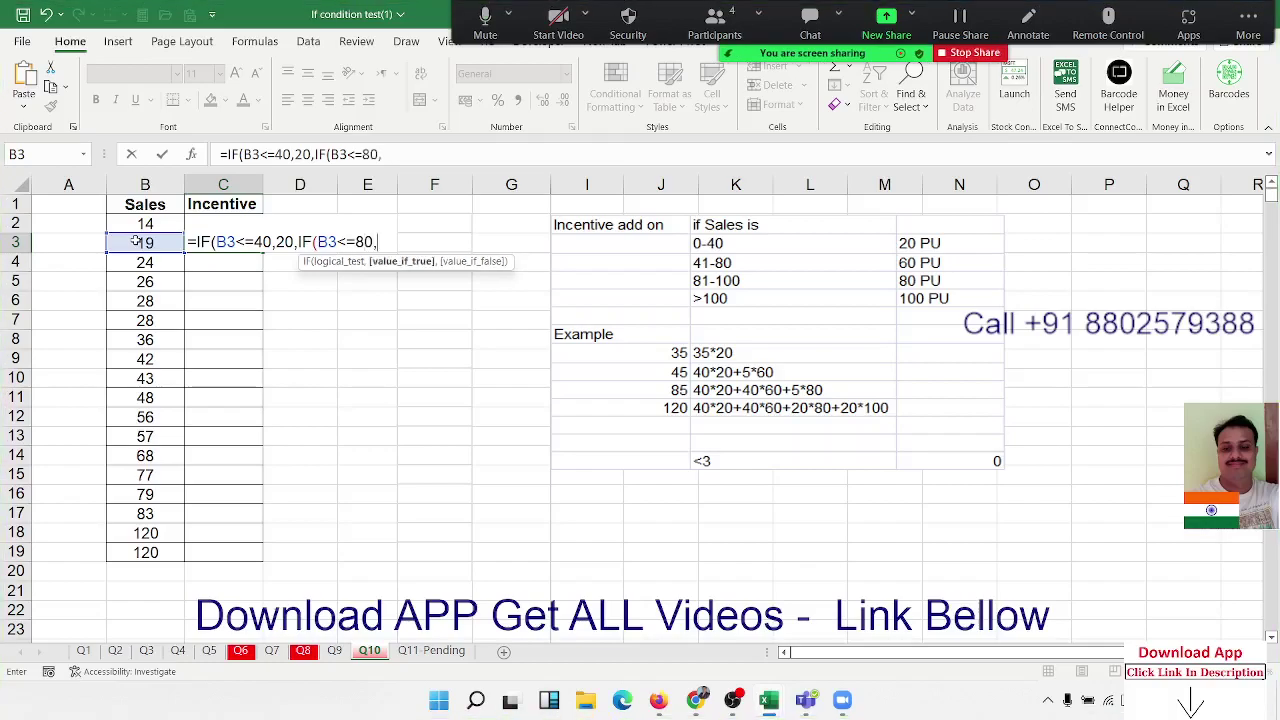
{"action": "type", "text": "60,"}
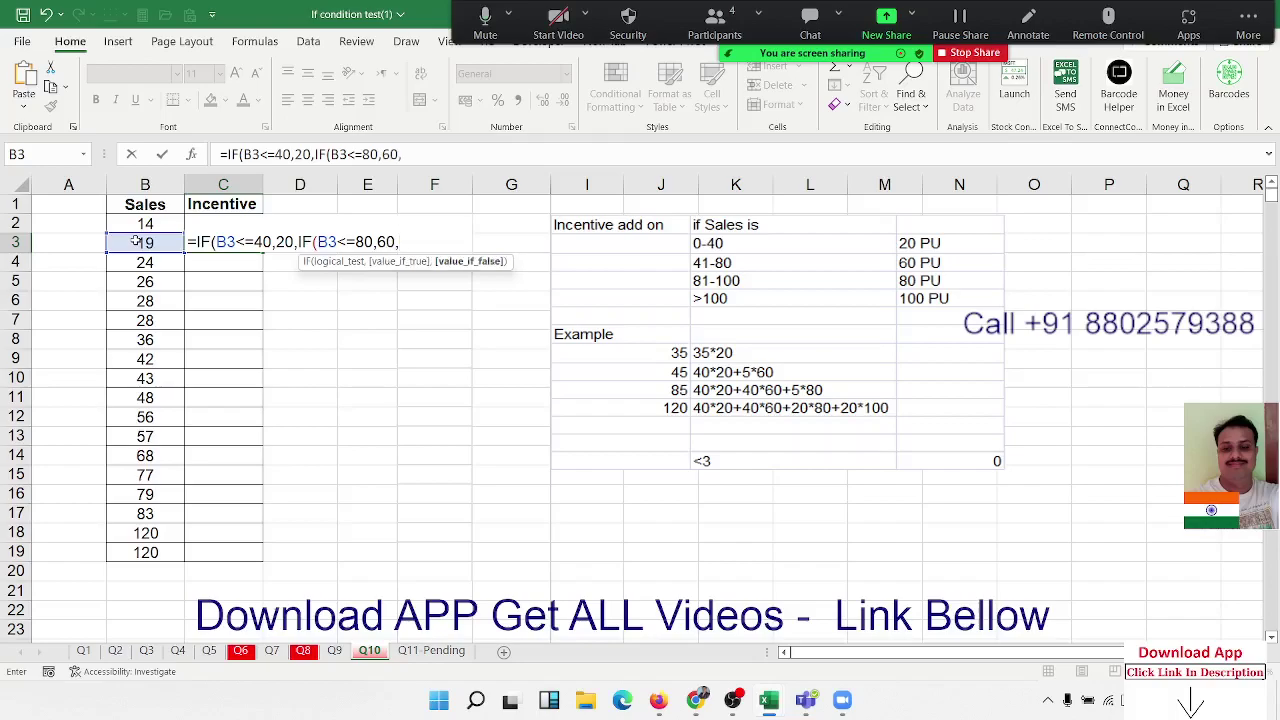
{"action": "type", "text": "if"}
Add the up-to-100 tier (80) and above-100 tier (100), accepting the bracket correction.
{"action": "key", "text": "Tab"}
{"action": "left_click", "coordinate": [135, 241]}
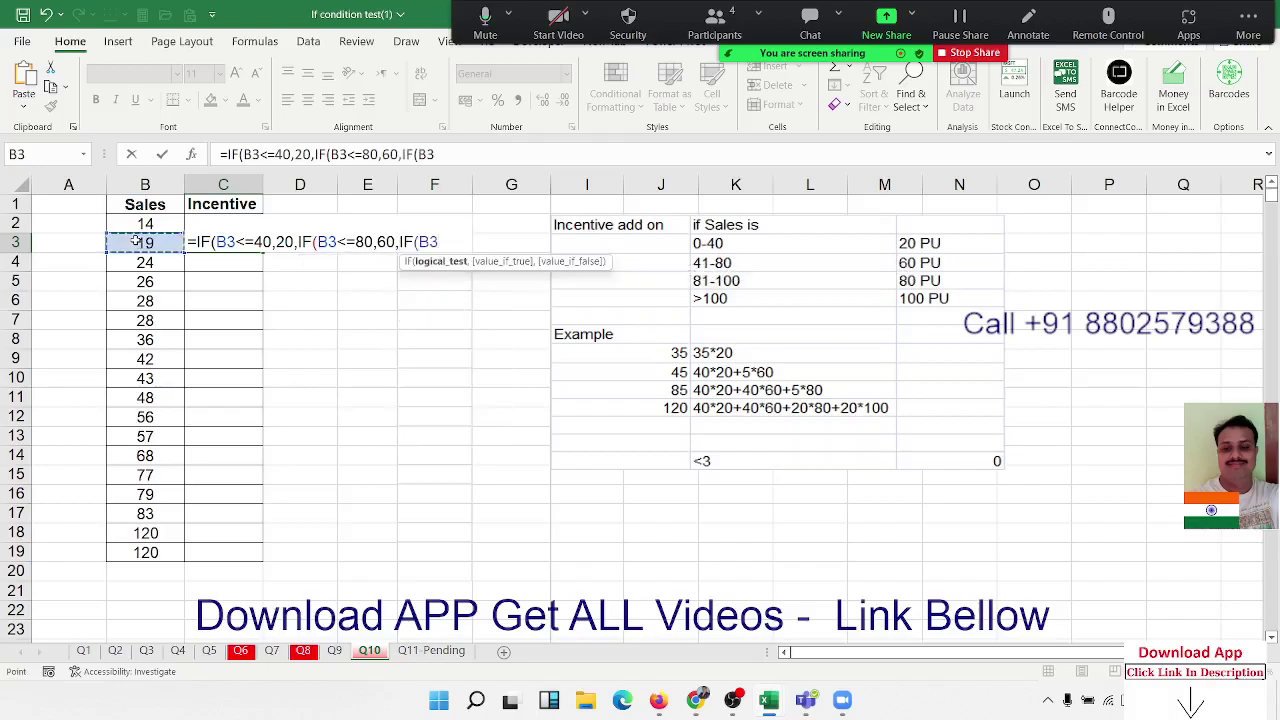
{"action": "type", "text": "<=100"}
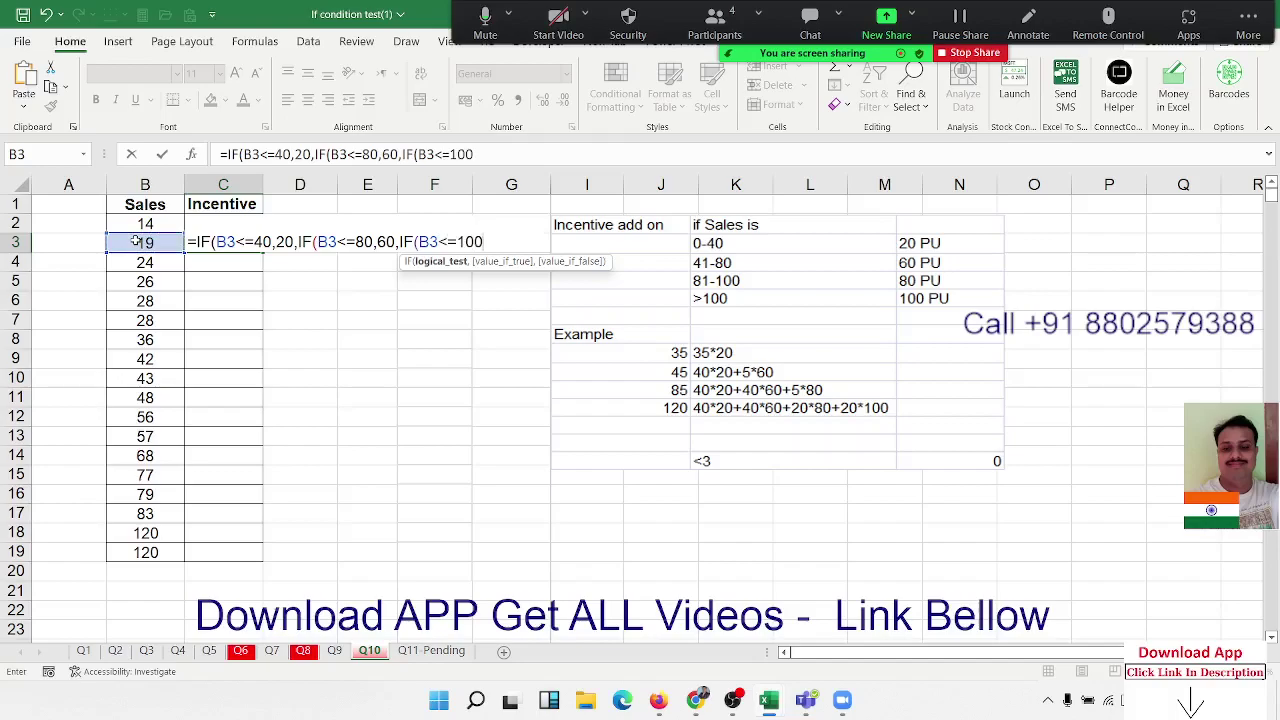
{"action": "type", "text": ",80,"}
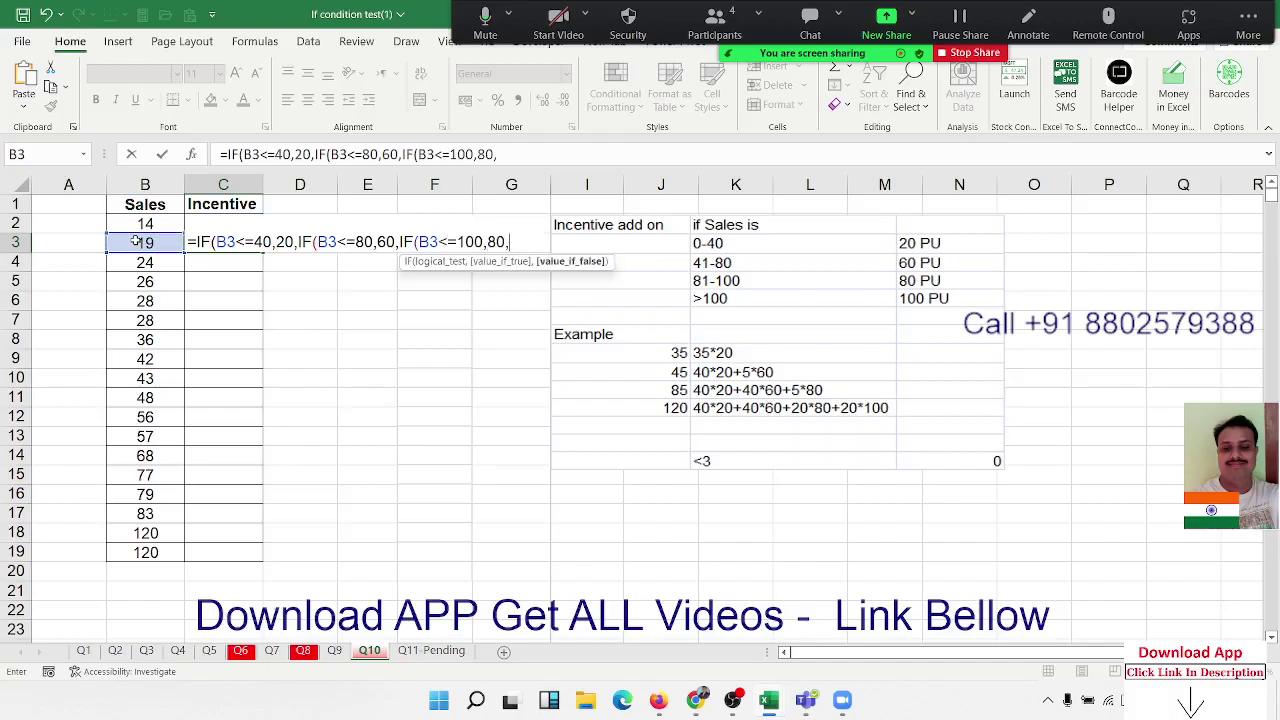
{"action": "type", "text": "if"}
{"action": "key", "text": "Tab"}
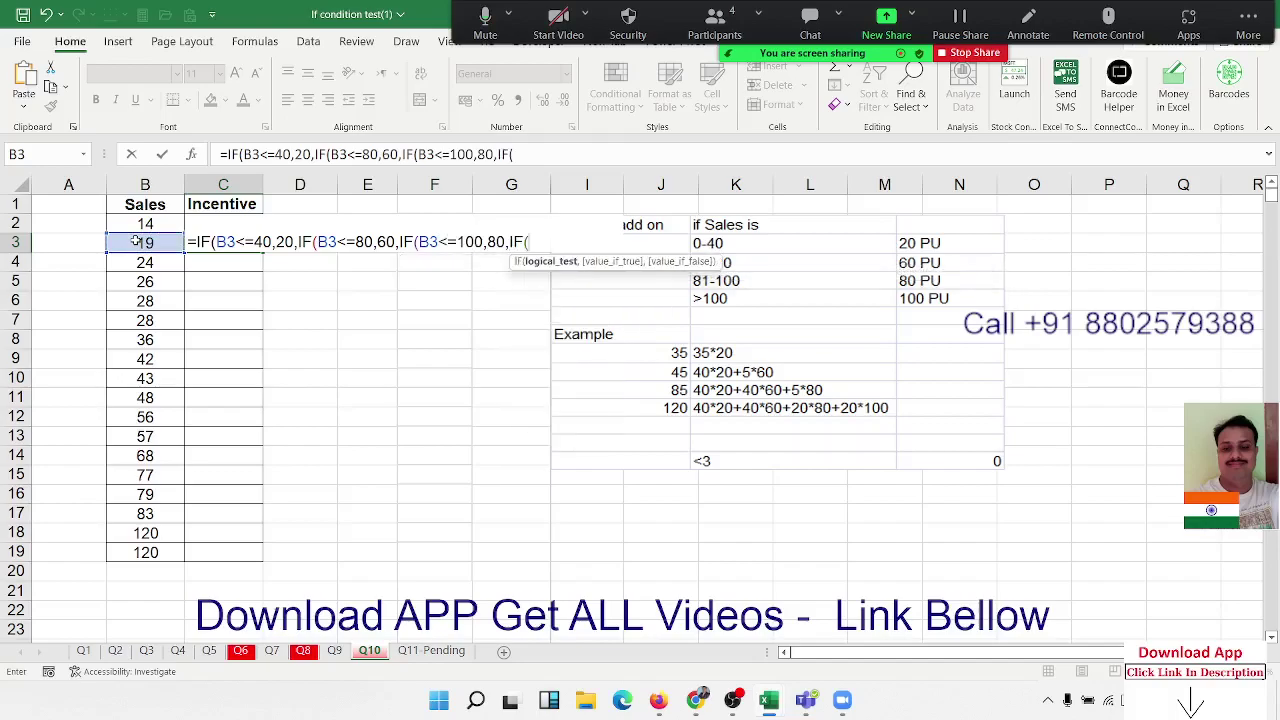
{"action": "left_click", "coordinate": [135, 241]}
{"action": "type", "text": ">10"}
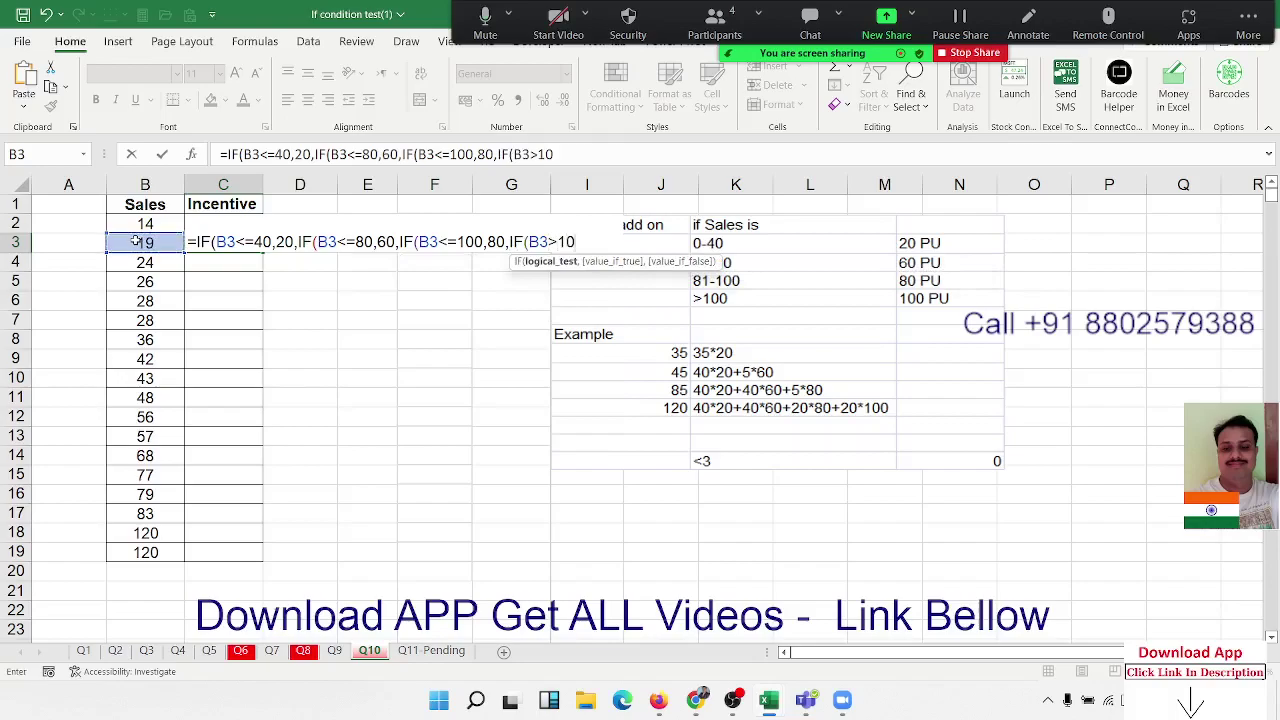
{"action": "type", "text": "0,100"}
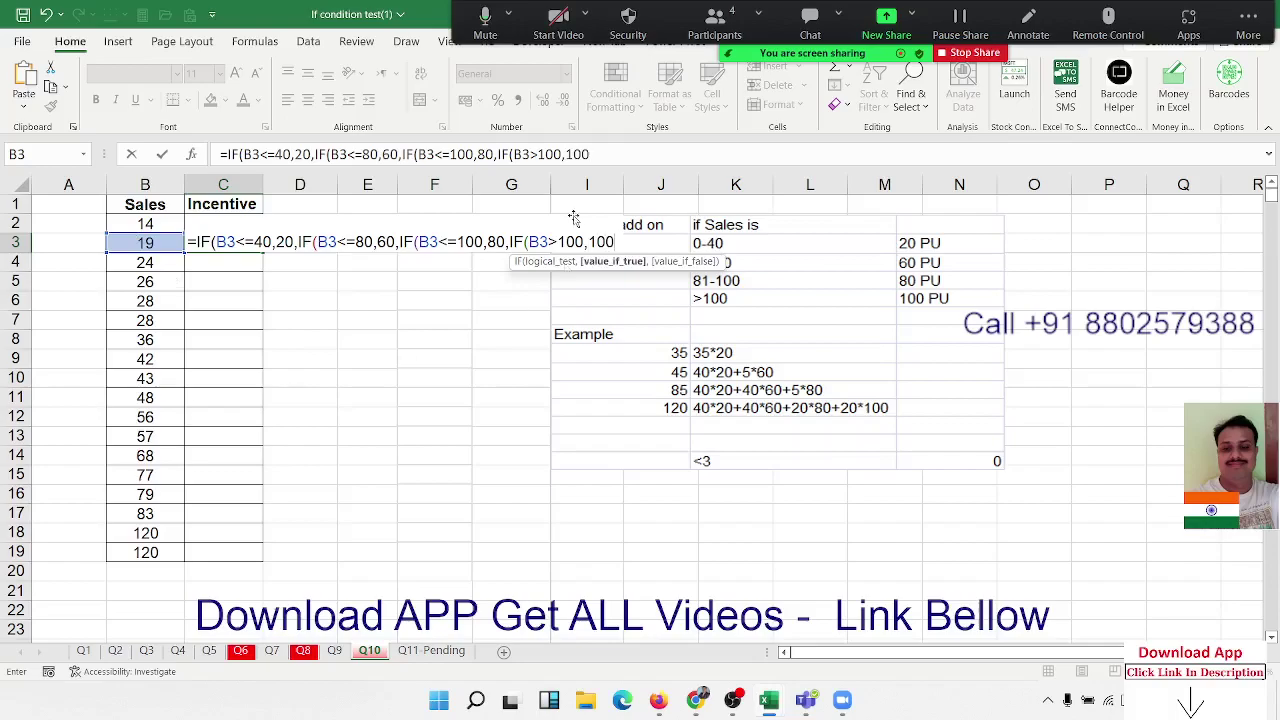
{"action": "key", "text": "Return"}
{"action": "key", "text": "Return"}
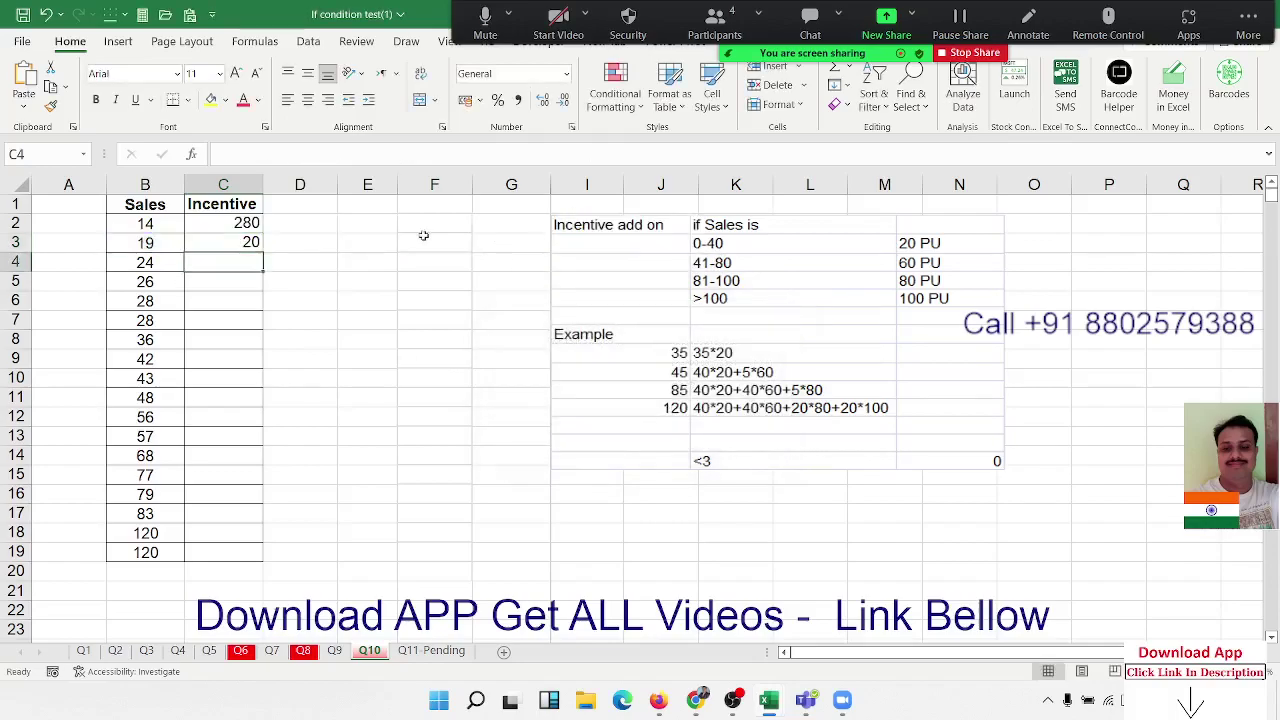
{"action": "left_click", "coordinate": [303, 256]}
Check C3's formula returns 20 for sales of 19, then select E3.
{"action": "left_click", "coordinate": [255, 241]}
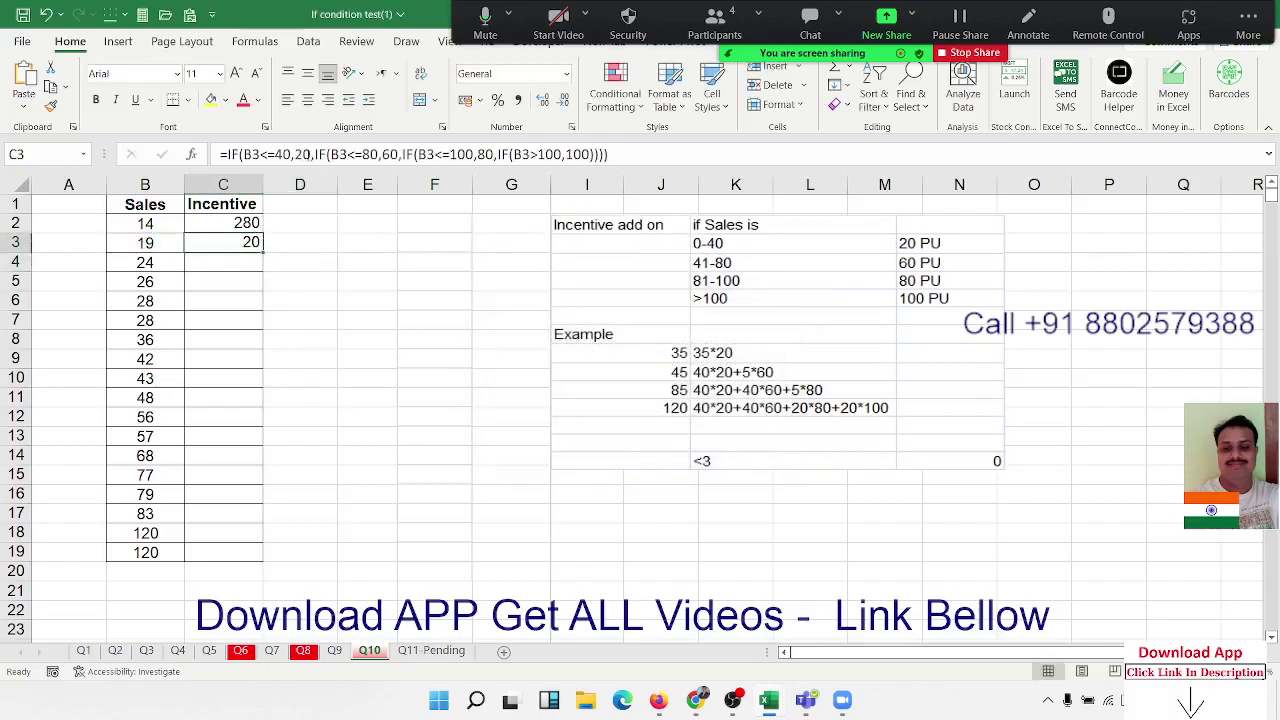
{"action": "left_click", "coordinate": [290, 153]}
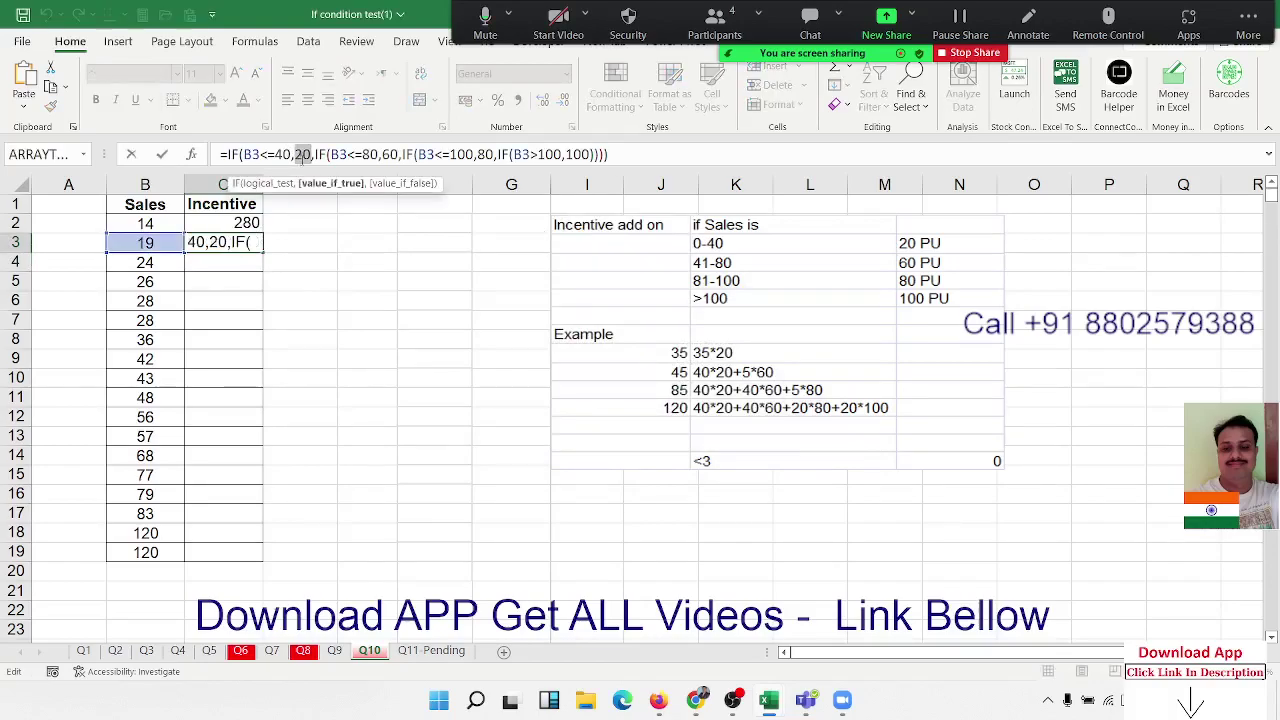
{"action": "key", "text": "Escape"}
{"action": "left_click", "coordinate": [344, 245]}
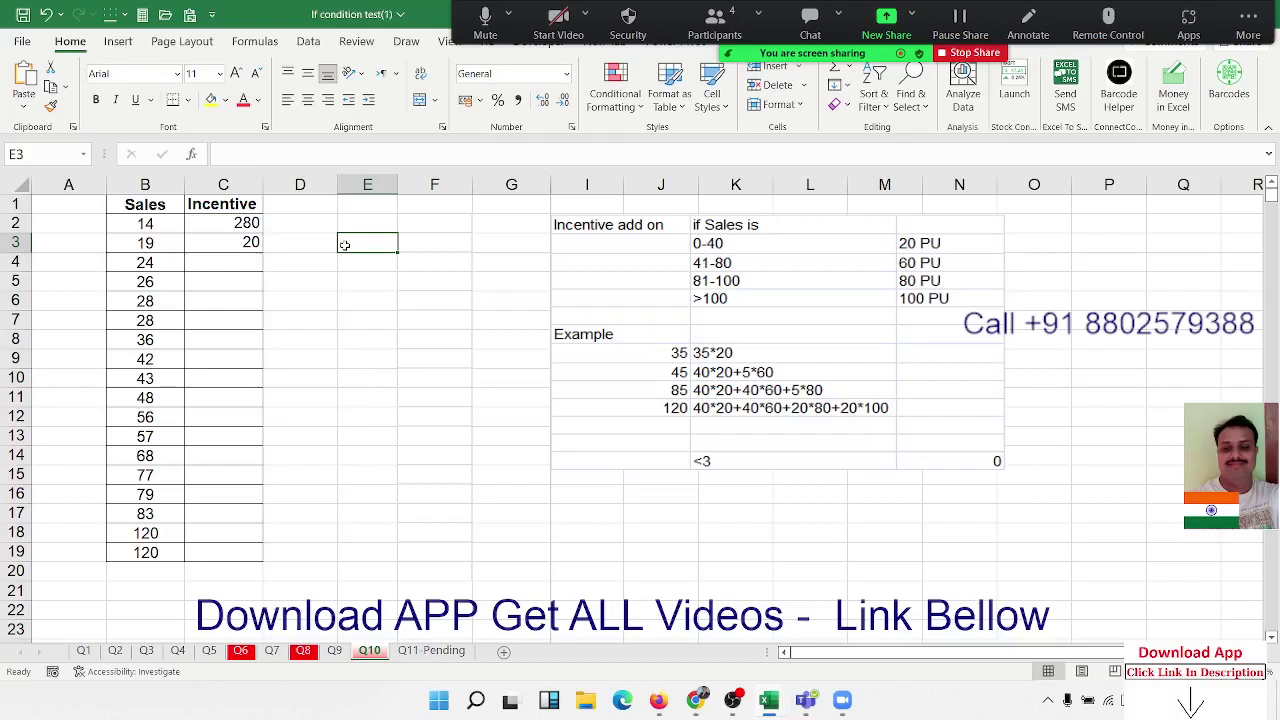
Enter =B3*20 in E3 for the first slab, giving 380.
{"action": "type", "text": "="}
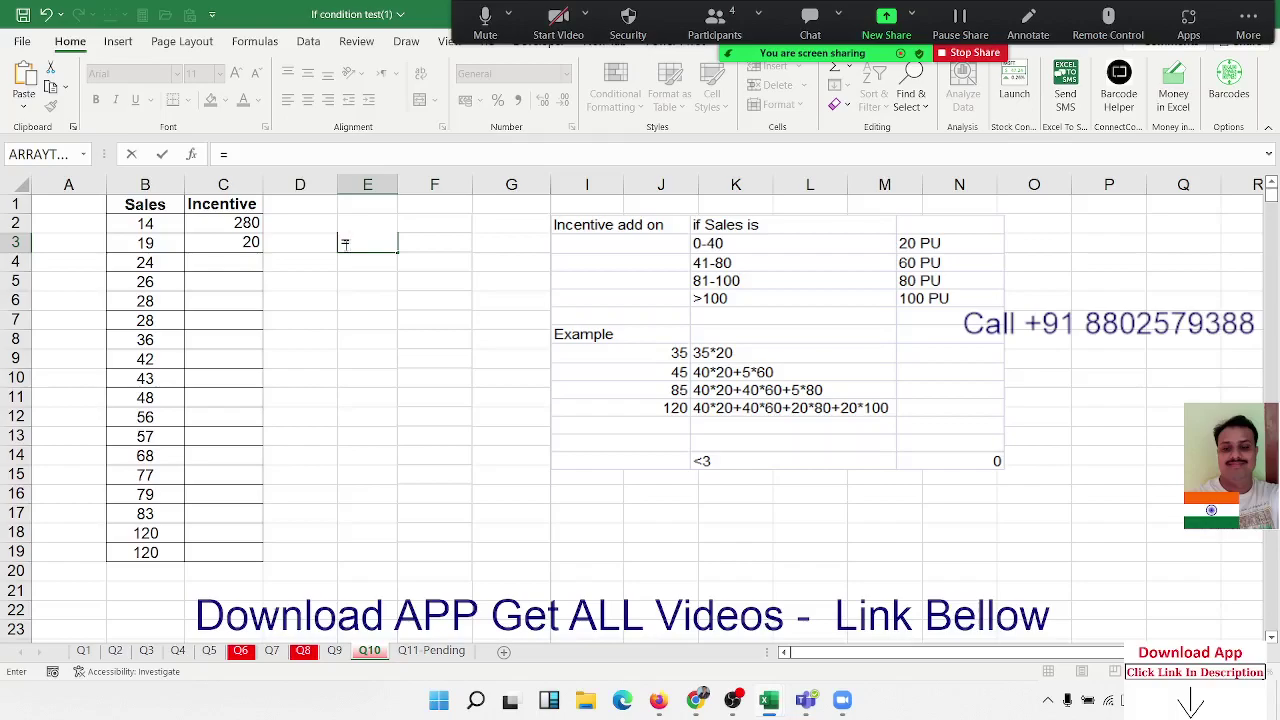
{"action": "left_click", "coordinate": [161, 243]}
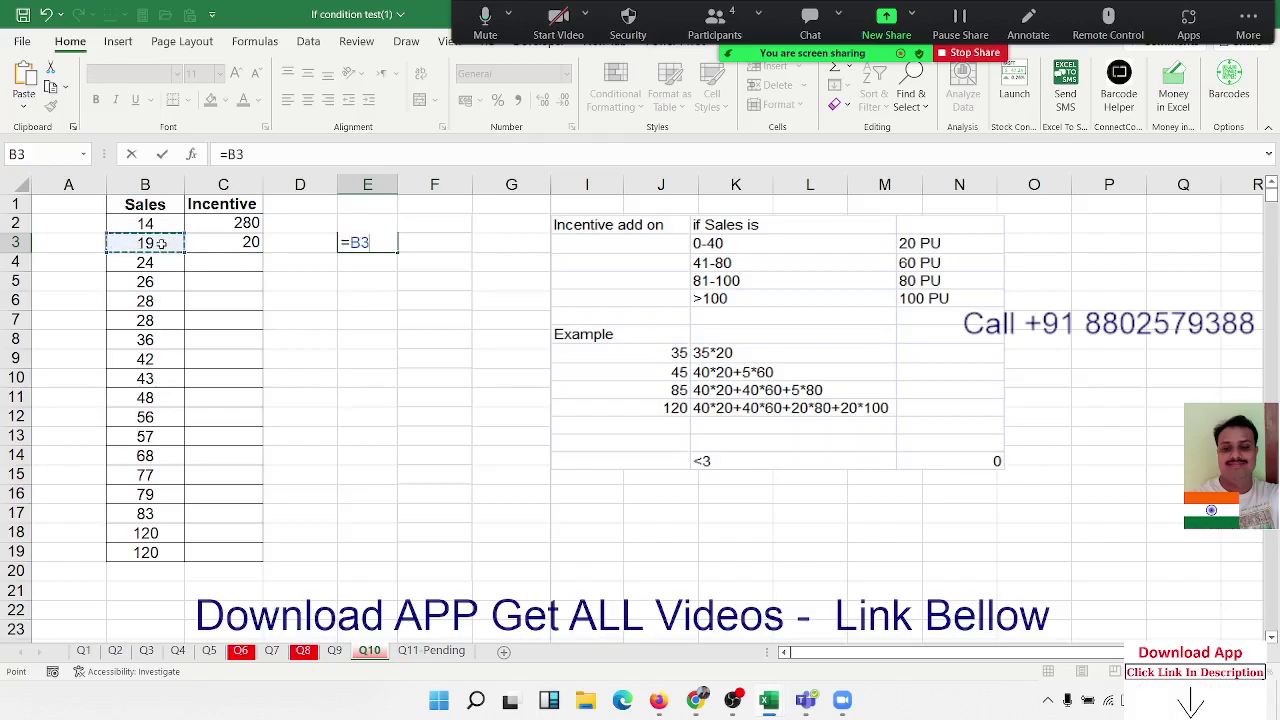
{"action": "type", "text": "*3"}
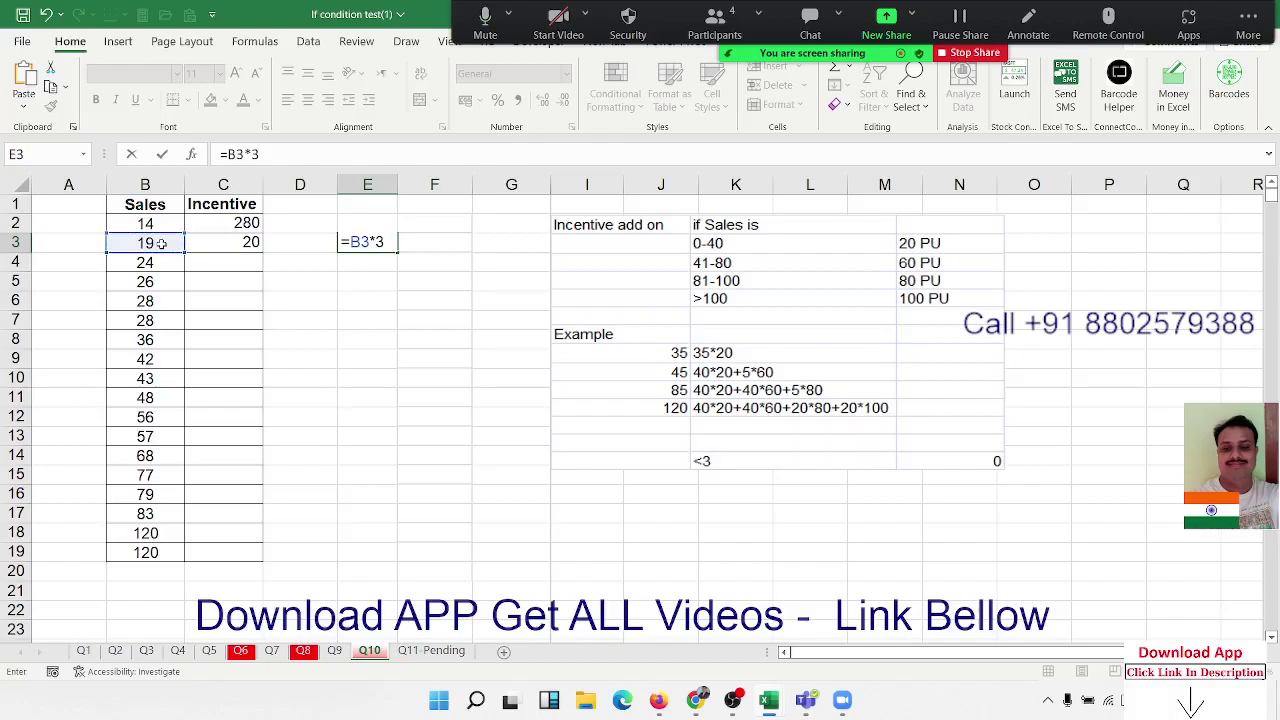
{"action": "key", "text": "BackSpace"}
{"action": "type", "text": "20"}
{"action": "key", "text": "Return"}
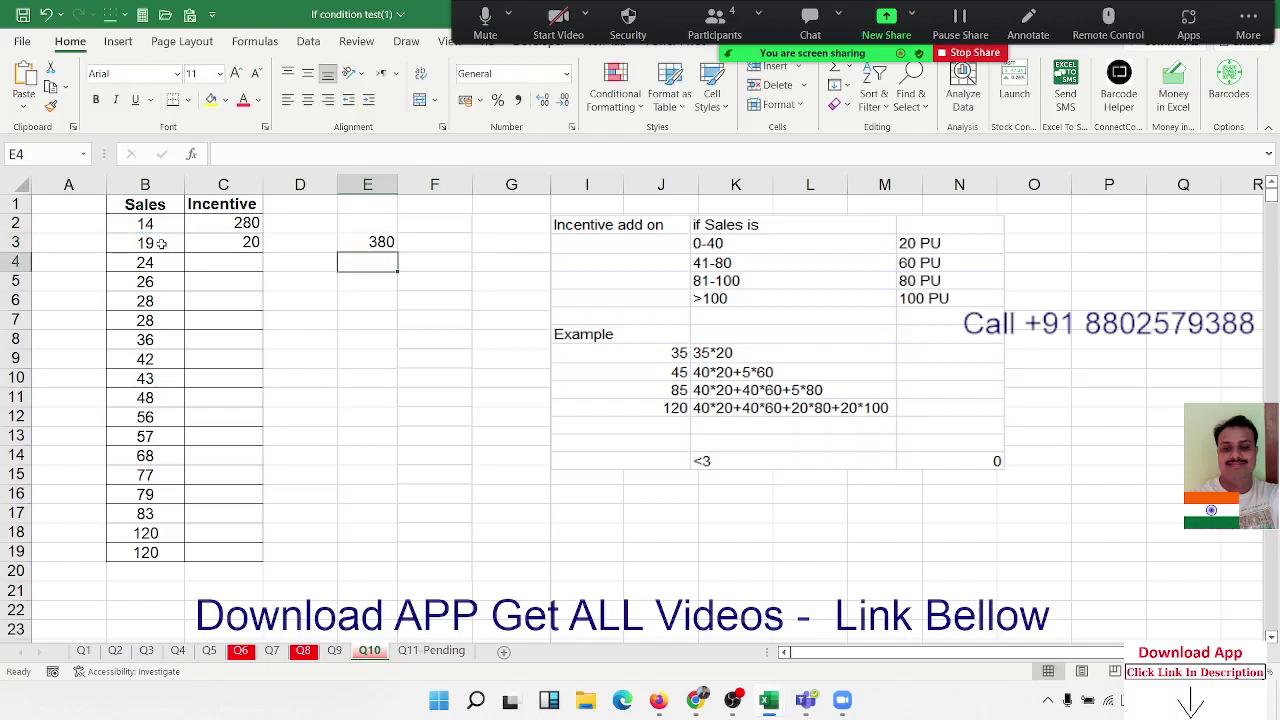
Build E4's second-slab formula from 40*20 plus B3's excess times 60.
{"action": "type", "text": "="}
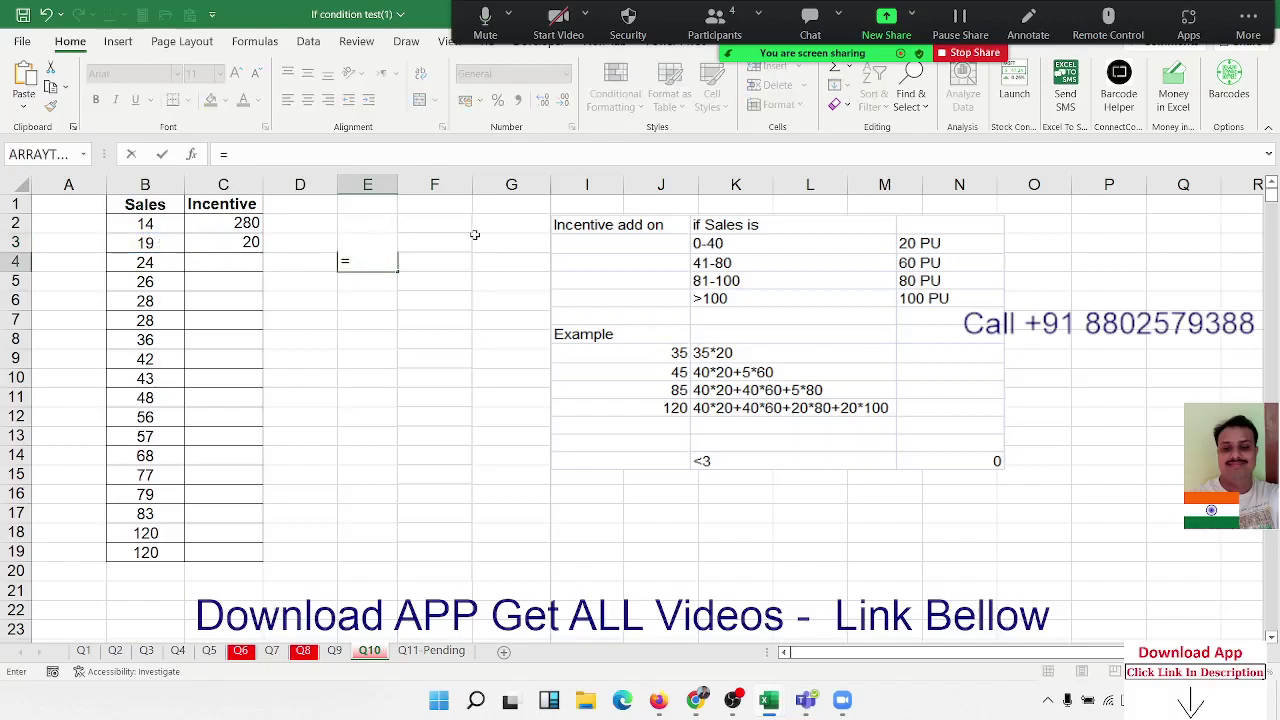
{"action": "left_click", "coordinate": [164, 245]}
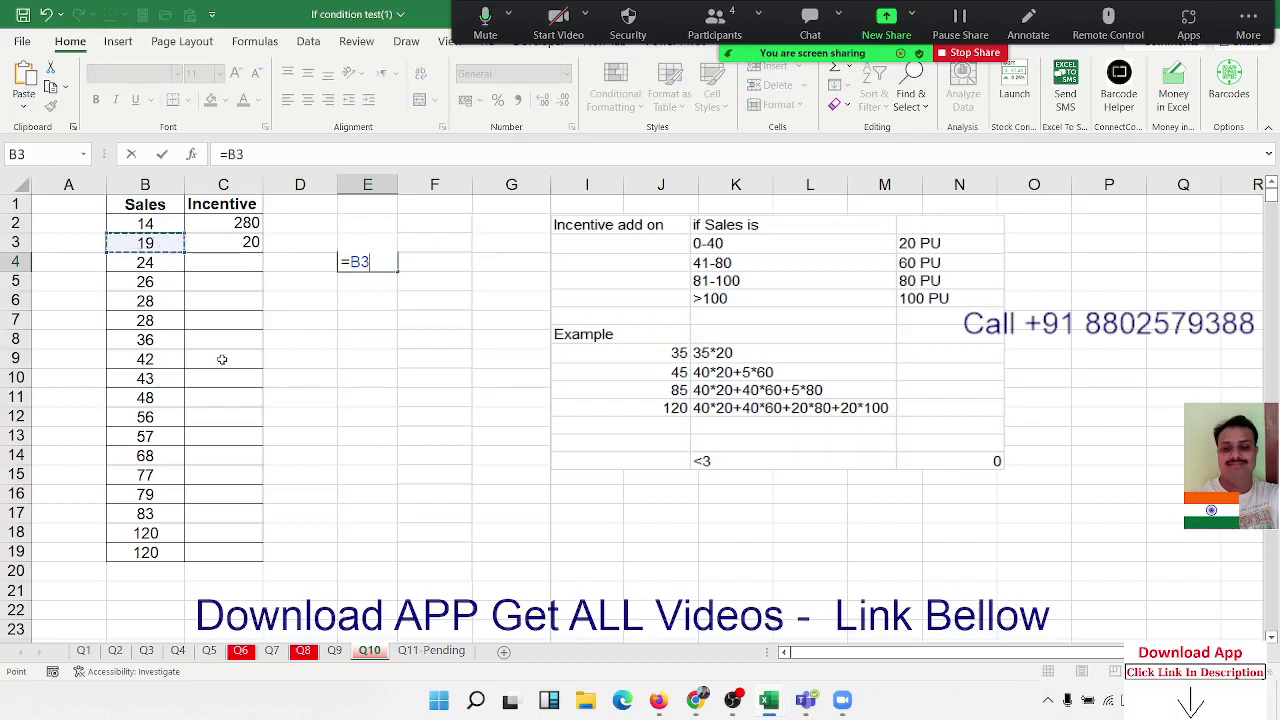
{"action": "key", "text": "BackSpace"}
{"action": "key", "text": "BackSpace"}
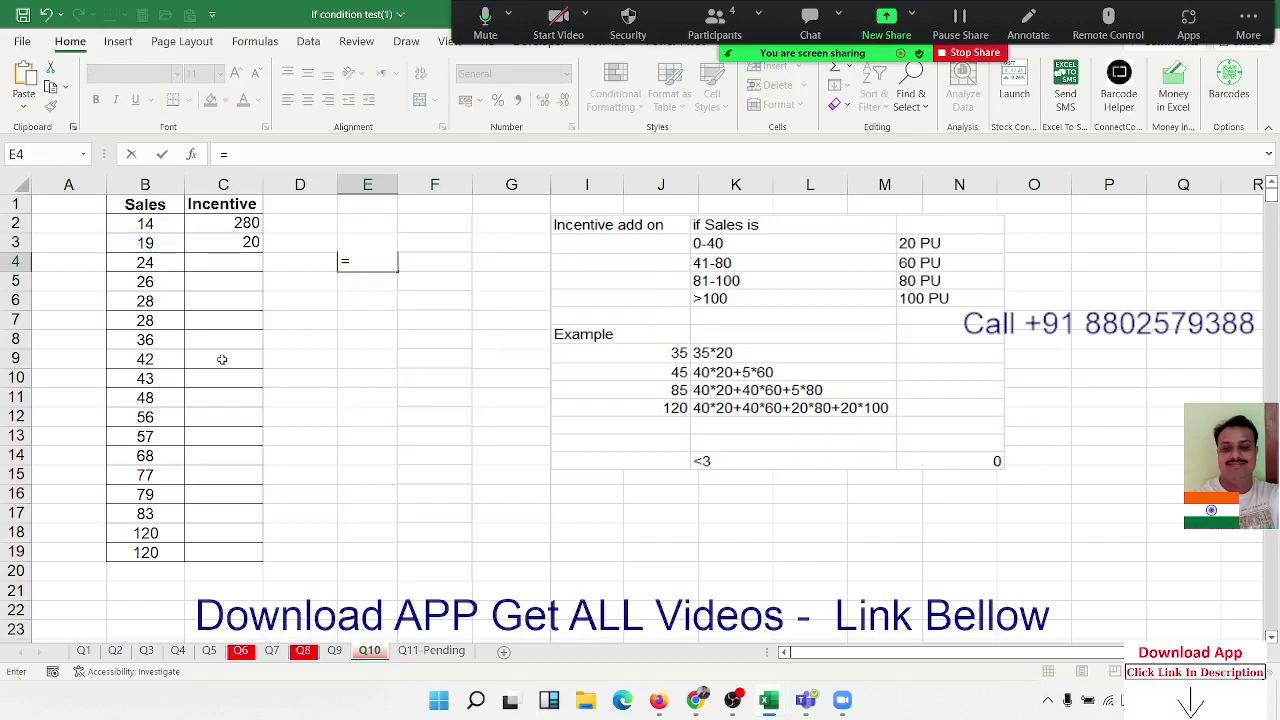
{"action": "type", "text": "40*"}
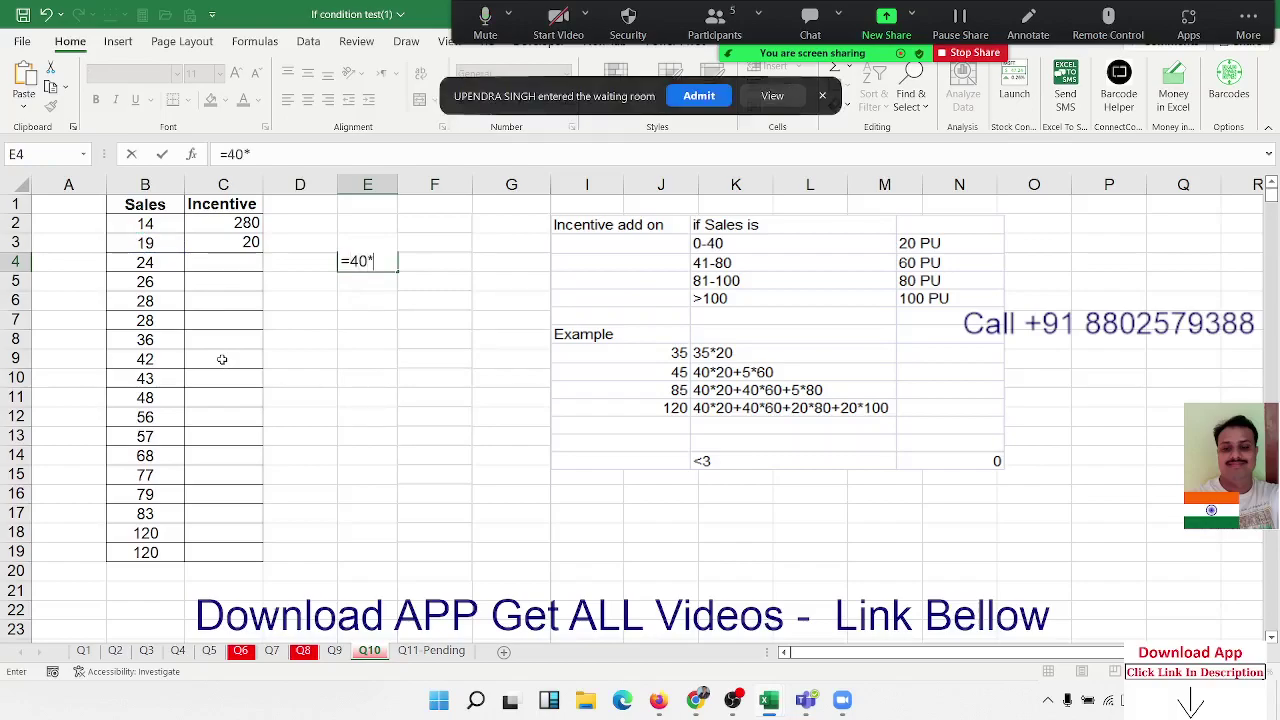
{"action": "left_click", "coordinate": [703, 98]}
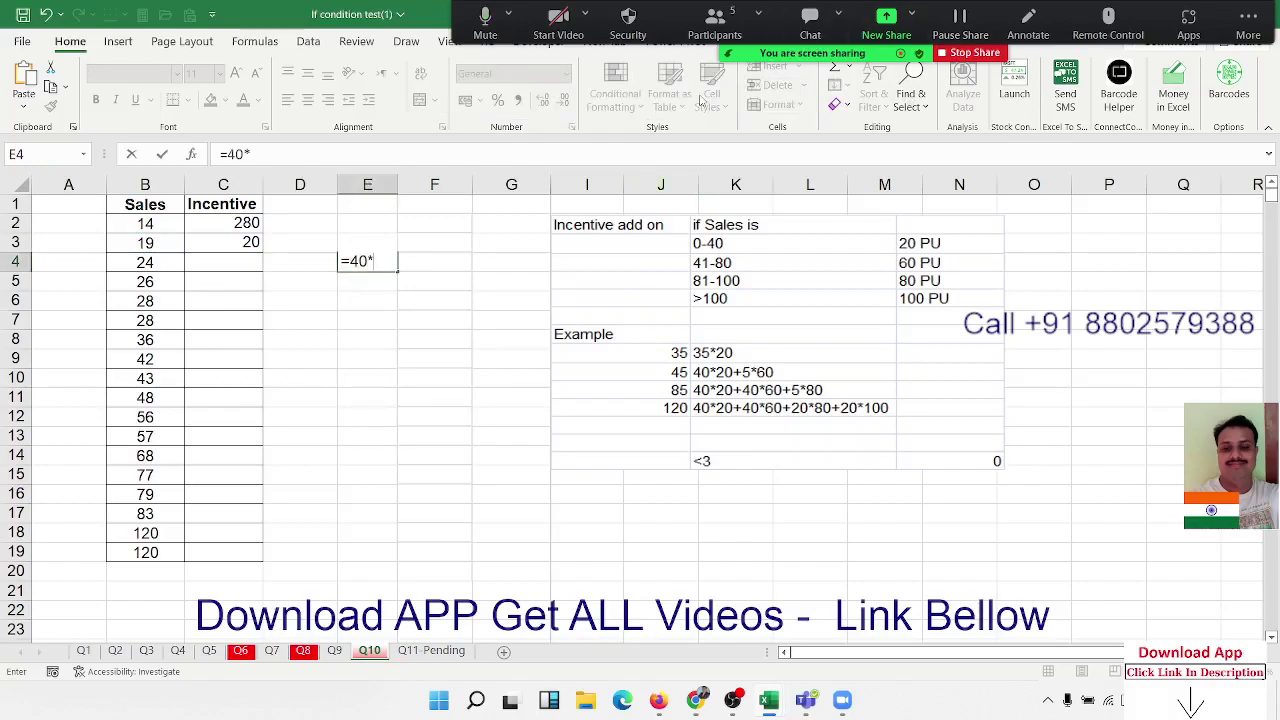
{"action": "type", "text": "20"}
{"action": "type", "text": "+("}
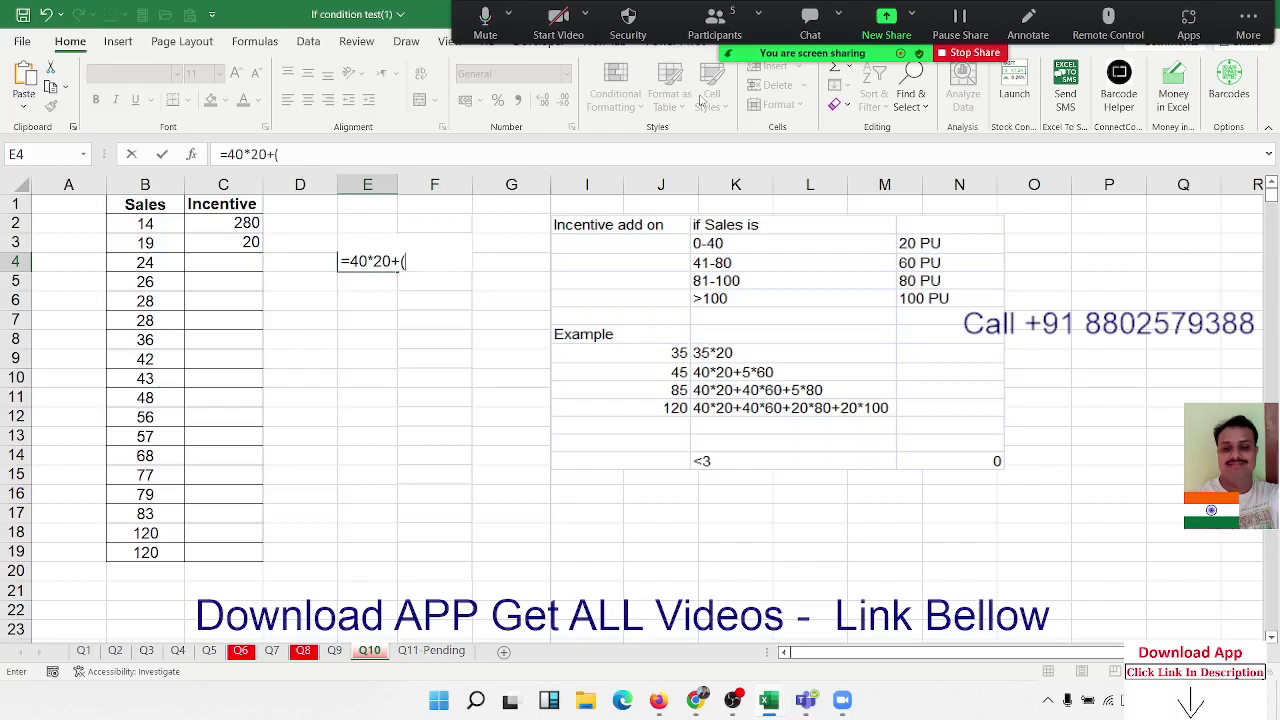
{"action": "left_click", "coordinate": [157, 243]}
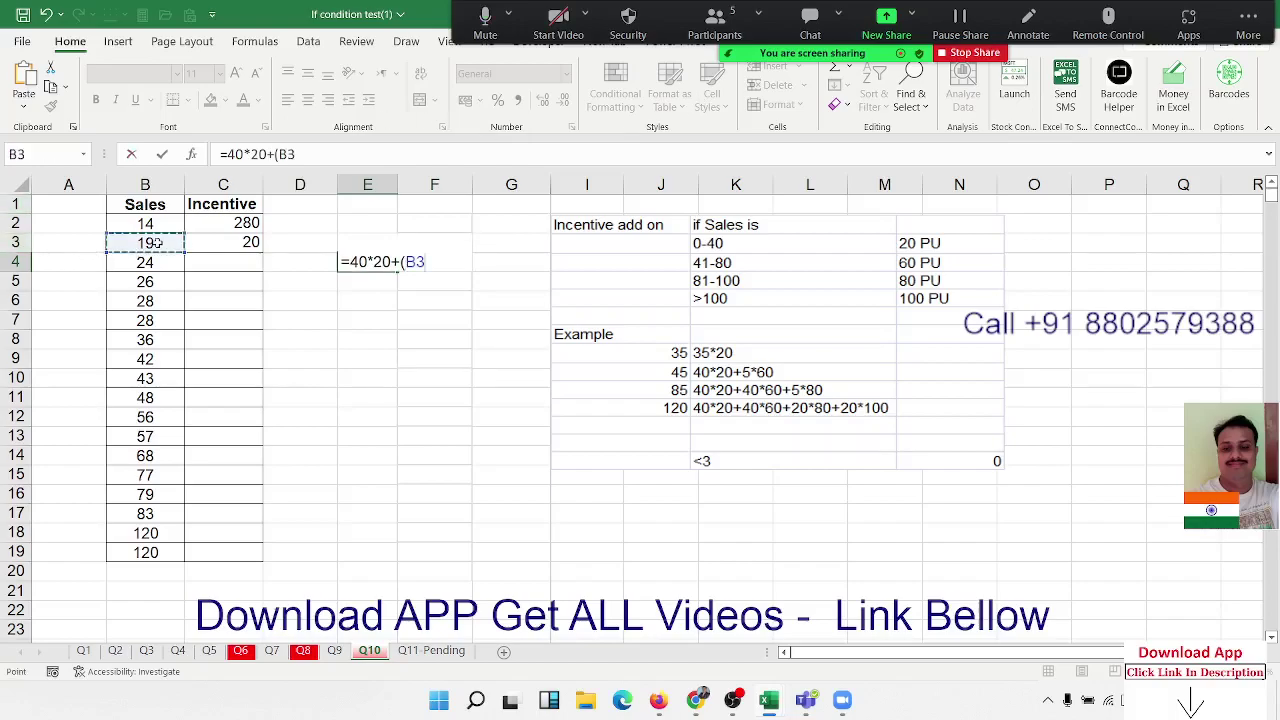
{"action": "type", "text": "-80"}
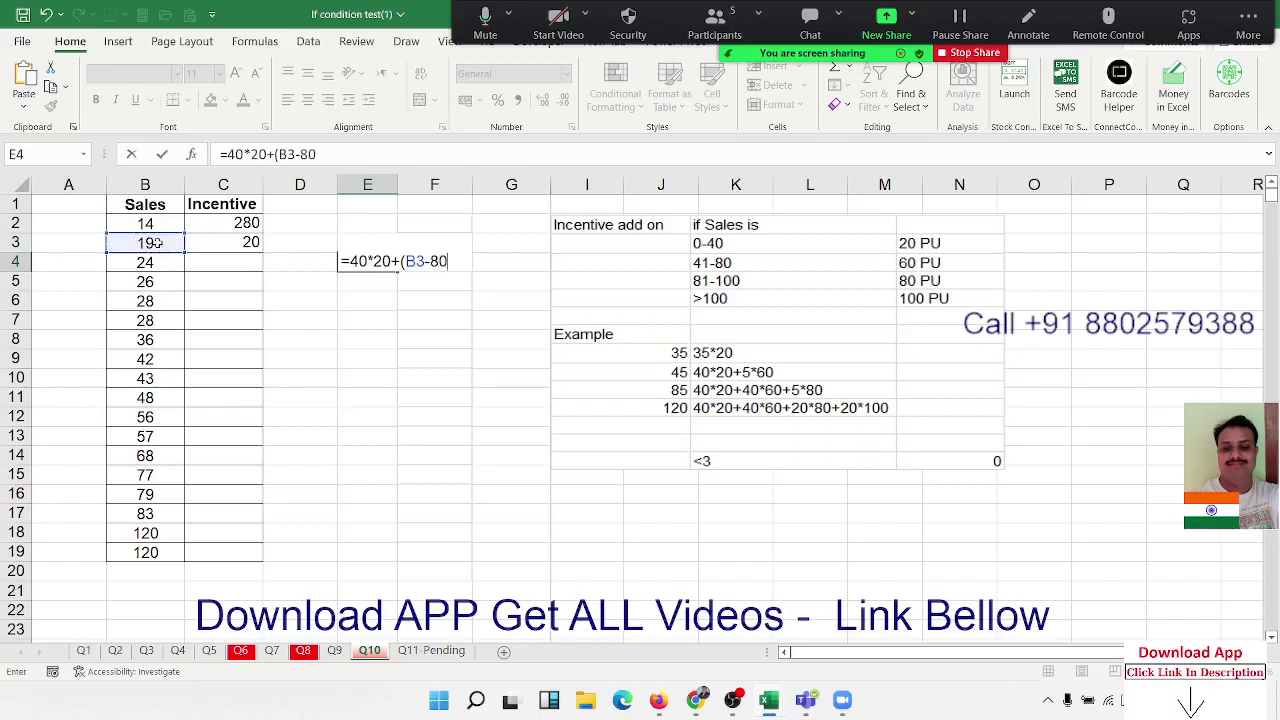
{"action": "key", "text": "BackSpace"}
{"action": "key", "text": "BackSpace"}
{"action": "type", "text": "40)"}
{"action": "type", "text": "*6"}
{"action": "type", "text": "0"}
{"action": "key", "text": "ctrl+Return"}
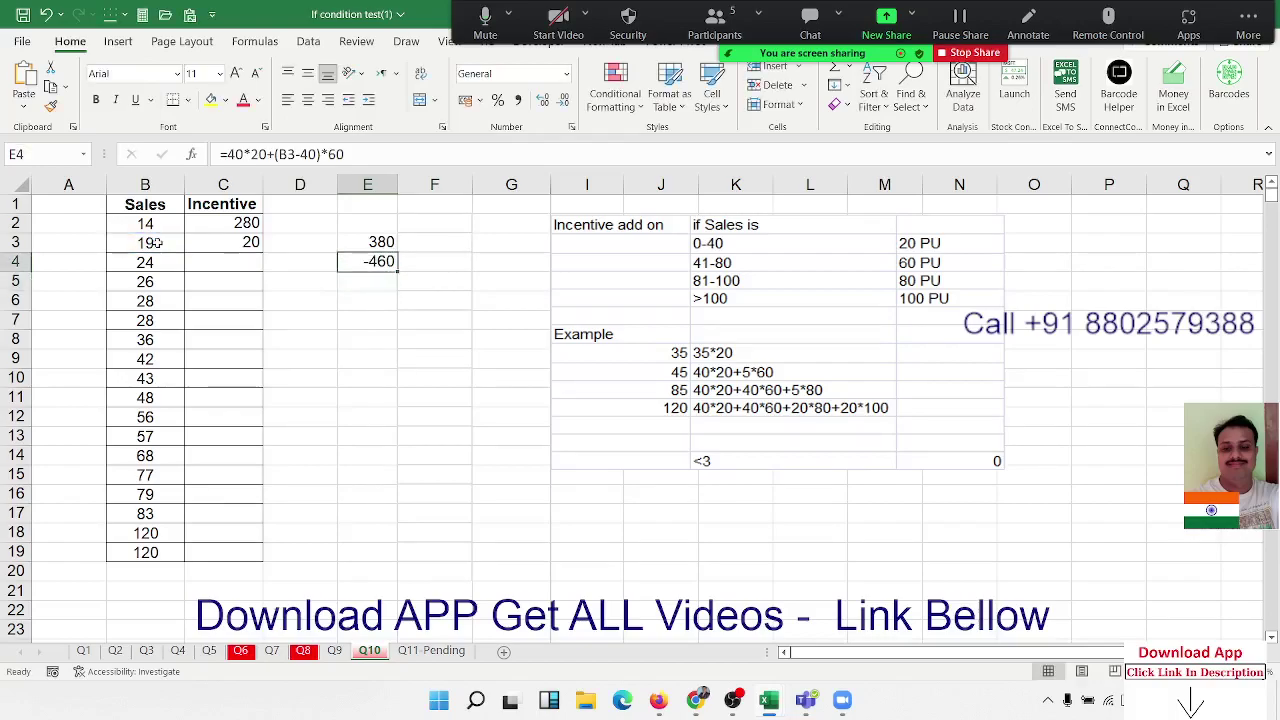
Add brackets around the terms of E4's formula so it returns -460.
{"action": "left_click", "coordinate": [313, 158]}
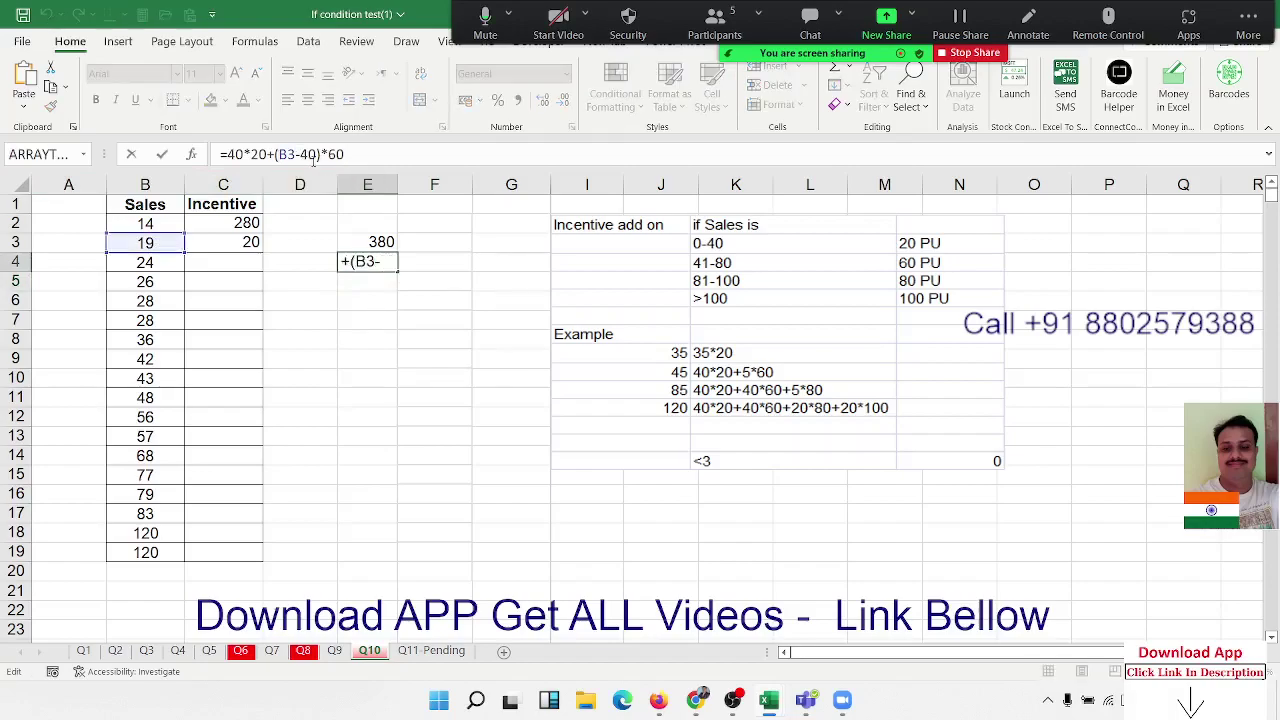
{"action": "type", "text": "("}
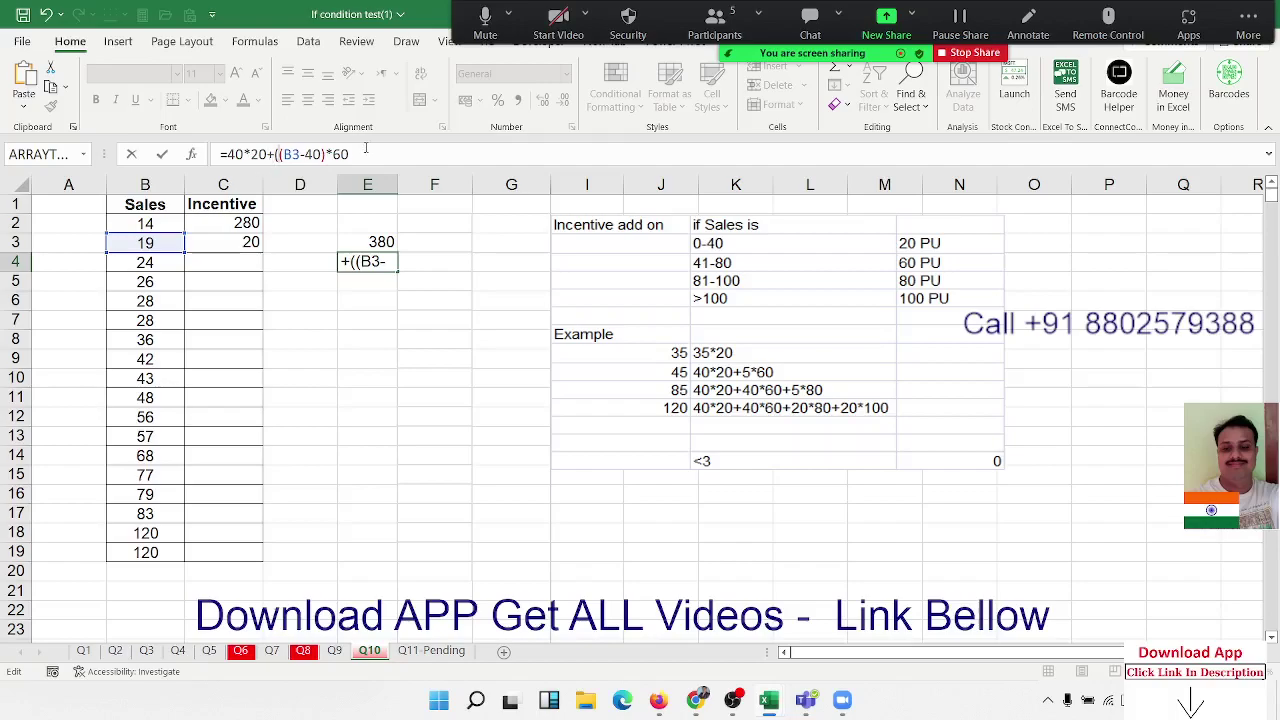
{"action": "left_click", "coordinate": [362, 152]}
{"action": "type", "text": ")"}
{"action": "key", "text": "Return"}
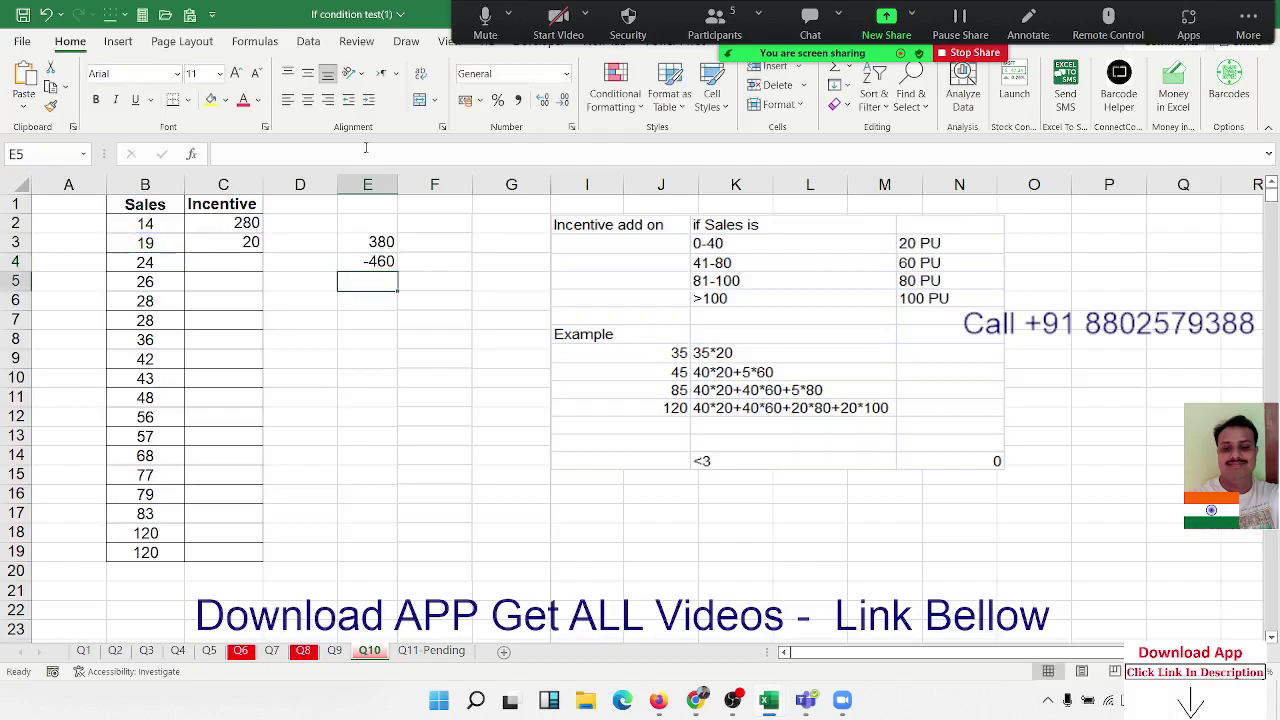
{"action": "key", "text": "Up"}
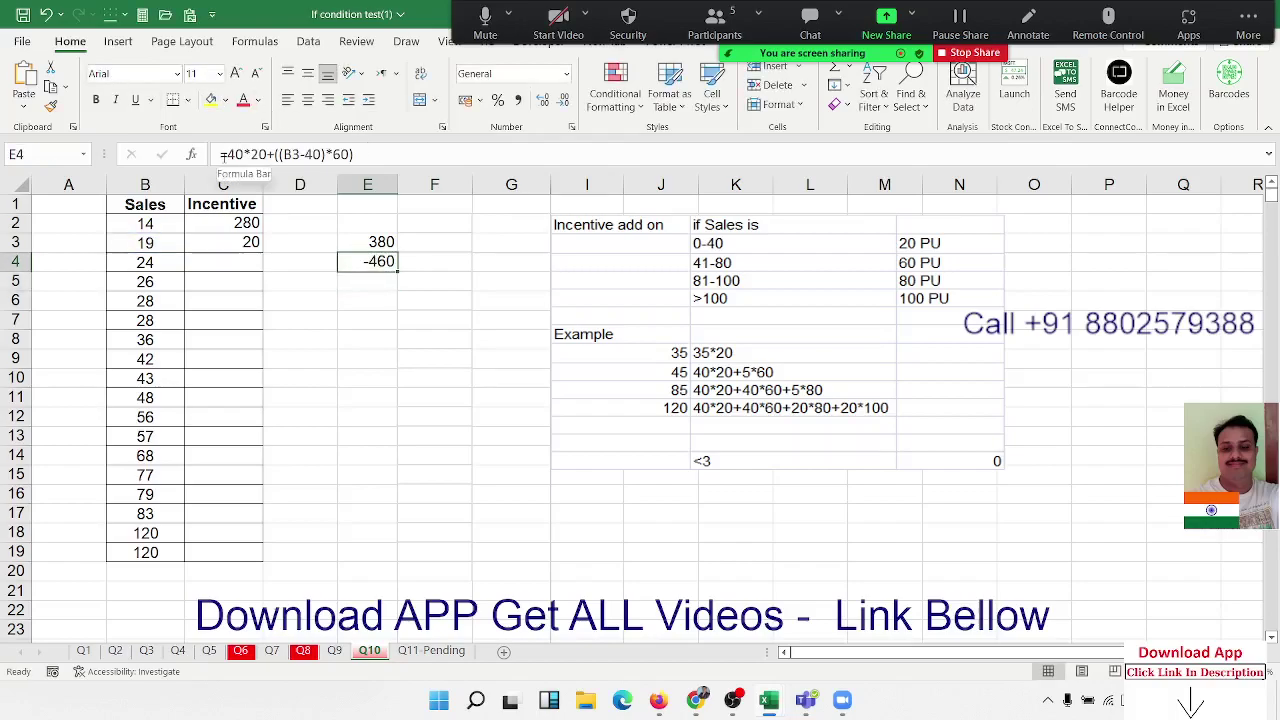
{"action": "left_click", "coordinate": [229, 154]}
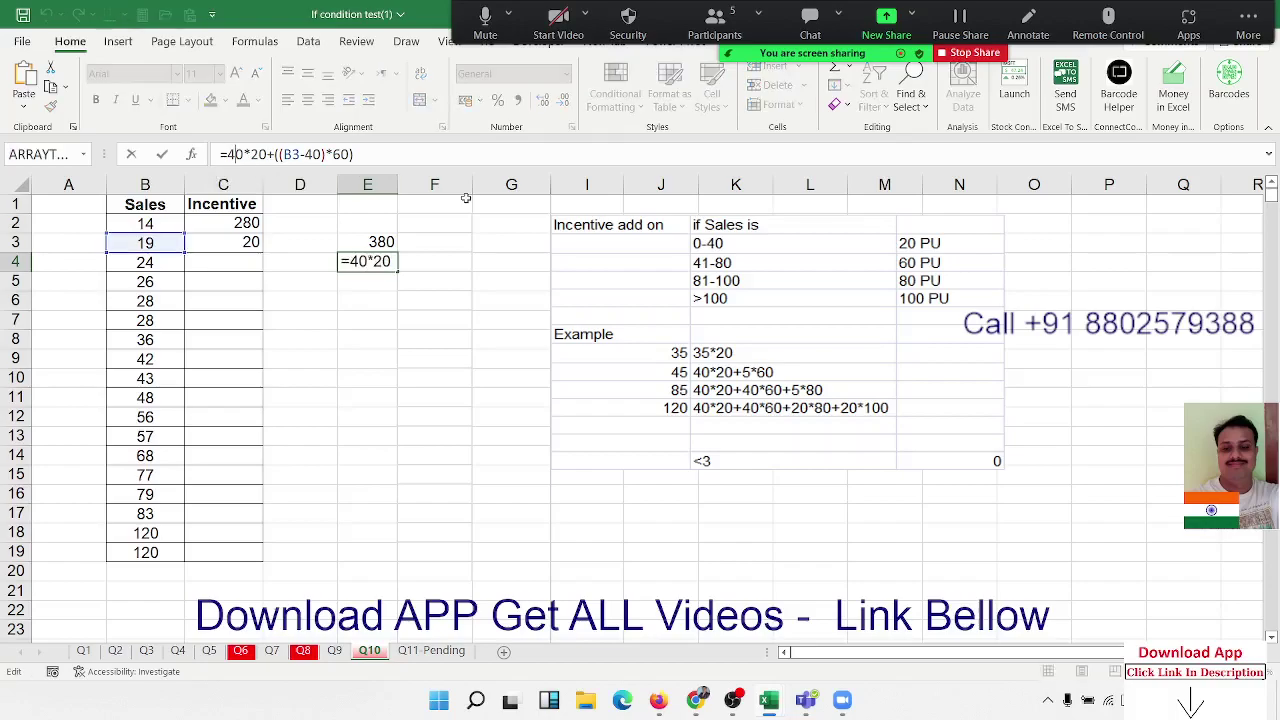
{"action": "key", "text": "Left"}
{"action": "type", "text": "("}
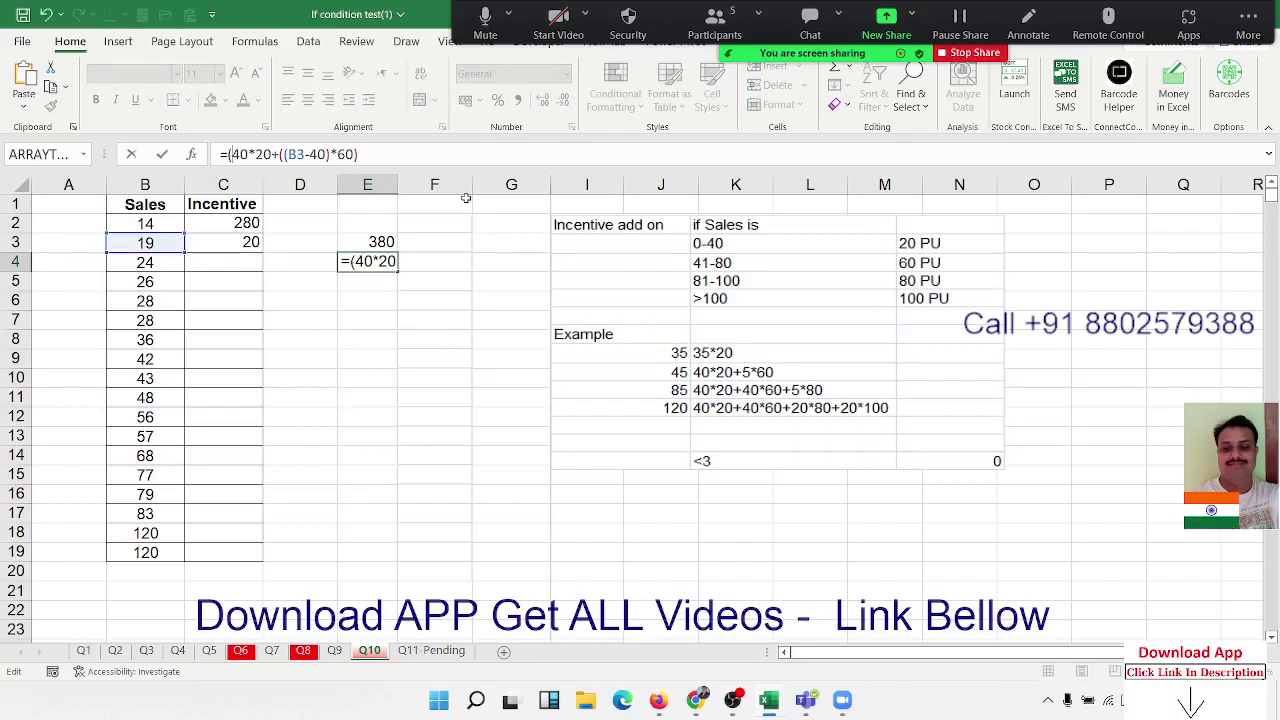
{"action": "key", "text": "Right"}
{"action": "key", "text": "Right"}
{"action": "key", "text": "Right"}
{"action": "type", "text": ")"}
{"action": "key", "text": "Return"}
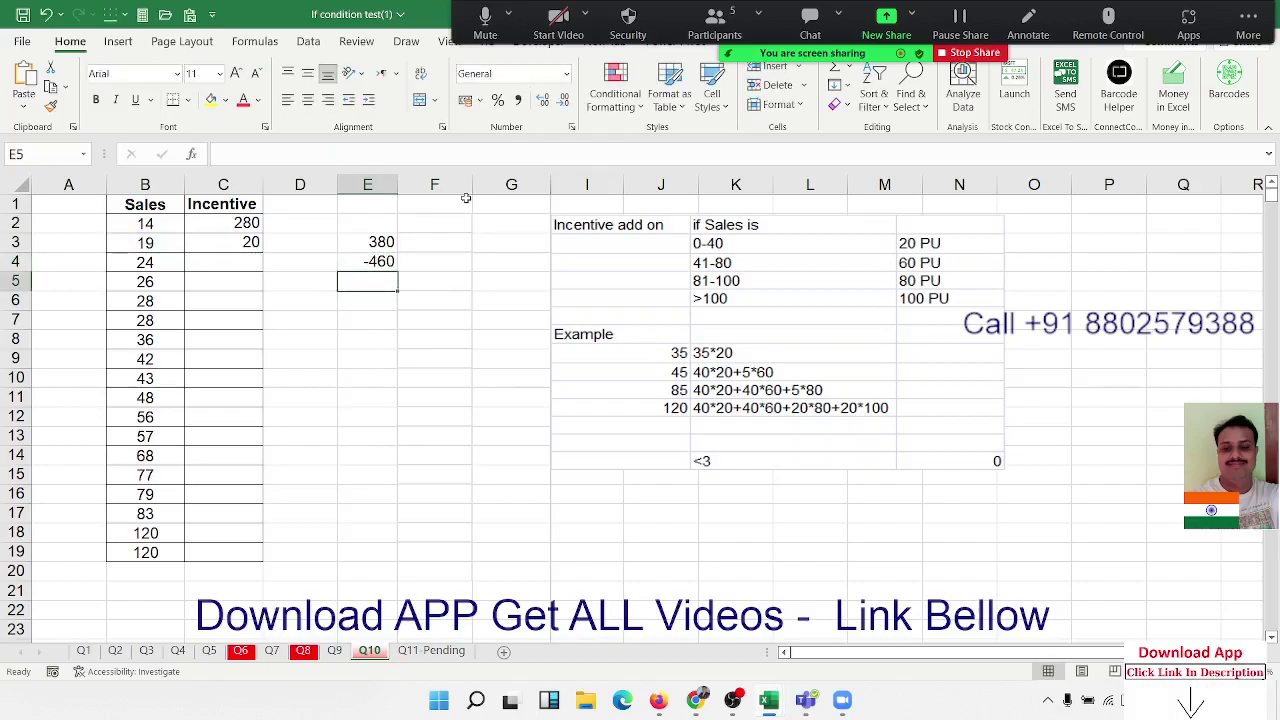
{"action": "key", "text": "Up"}
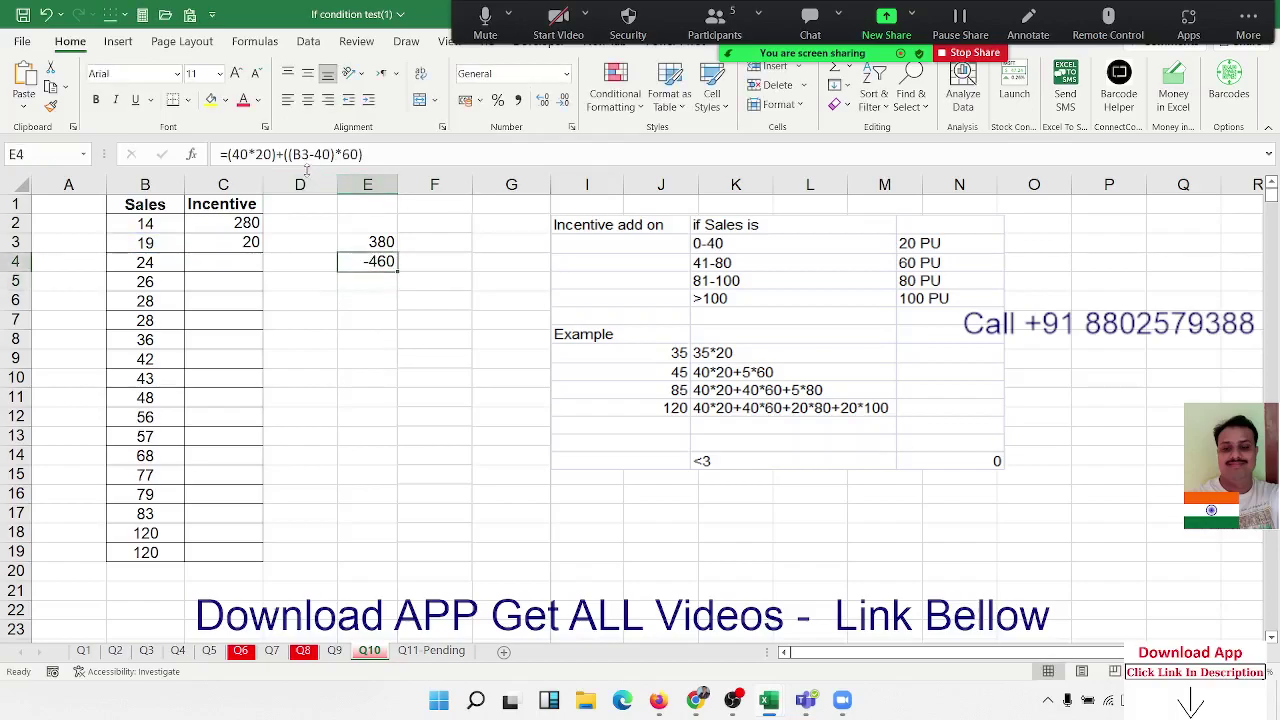
{"action": "left_click", "coordinate": [310, 154]}
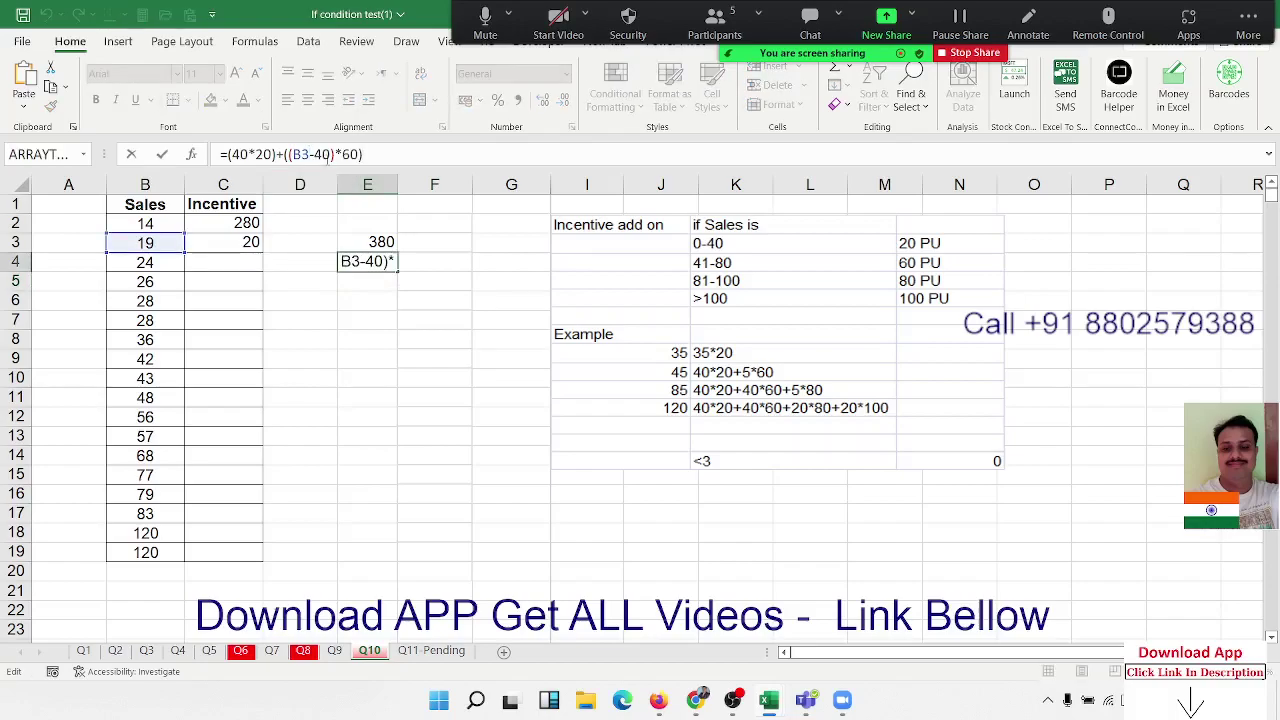
{"action": "key", "text": "Return"}
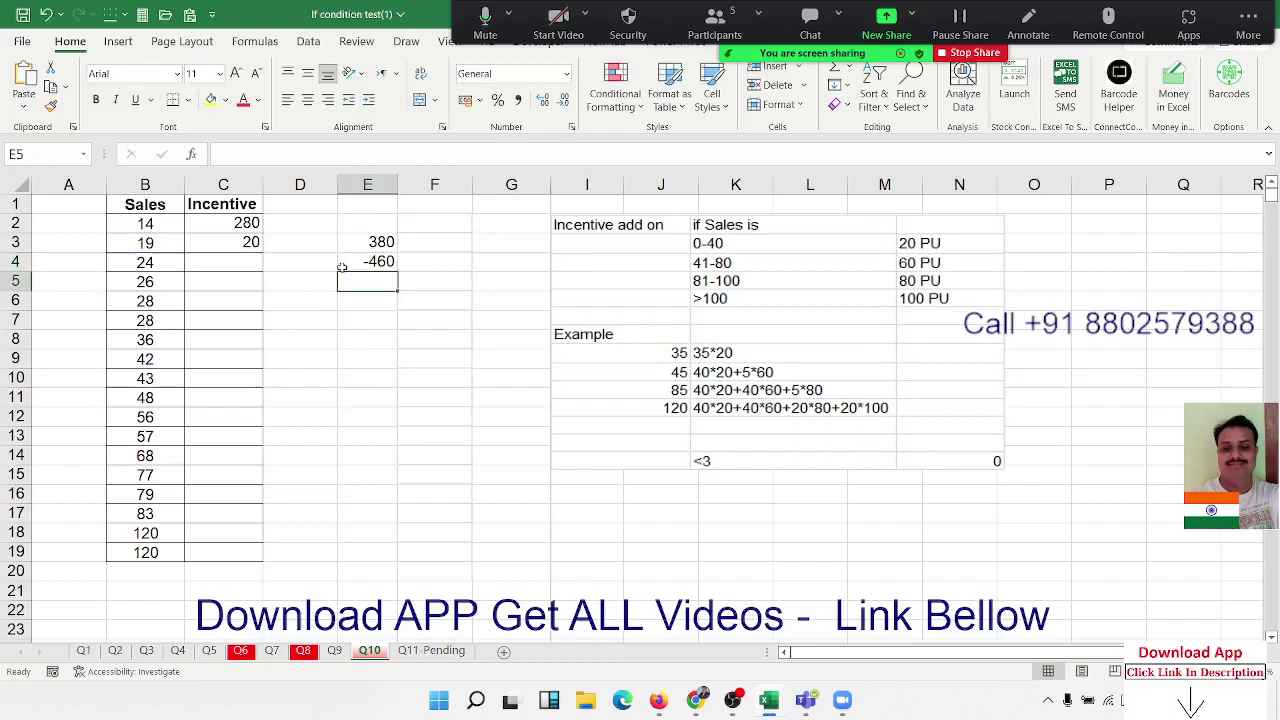
Reuse E4's formula in E5, adding (40*60) and B3's excess over 80, giving -1680.
{"action": "left_click", "coordinate": [343, 266]}
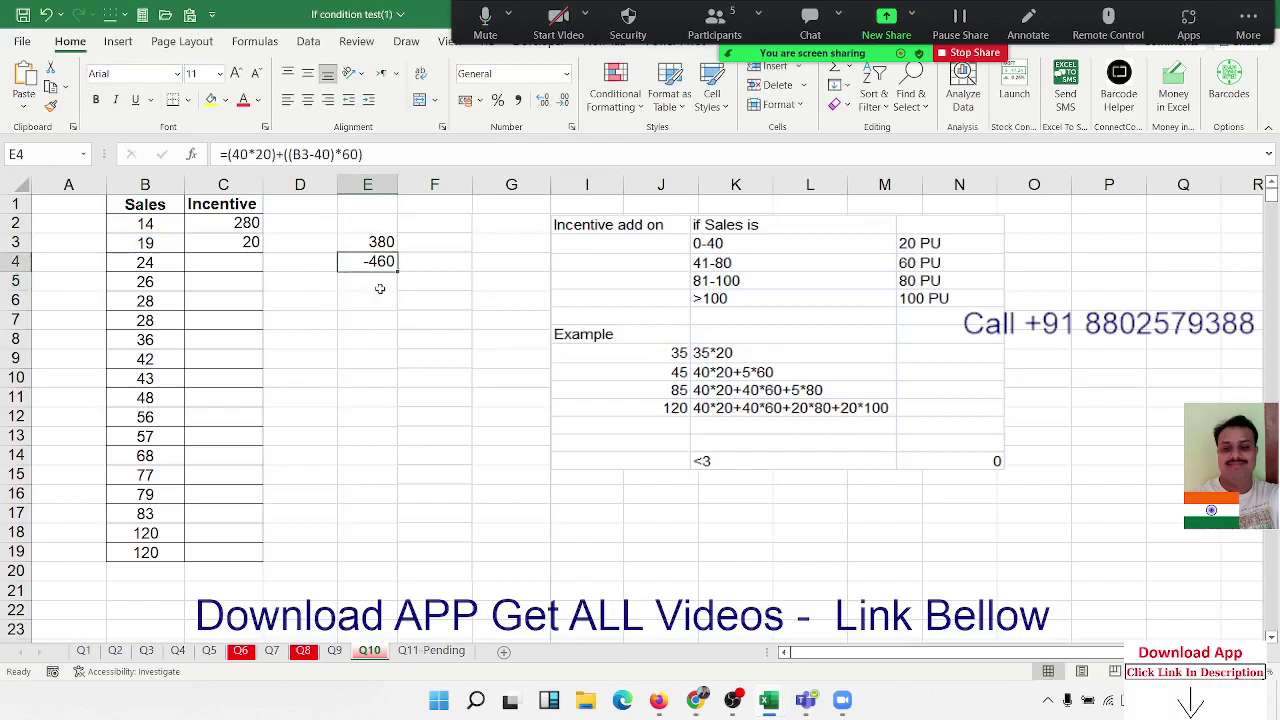
{"action": "left_click_drag", "start_coordinate": [362, 154], "coordinate": [220, 154]}
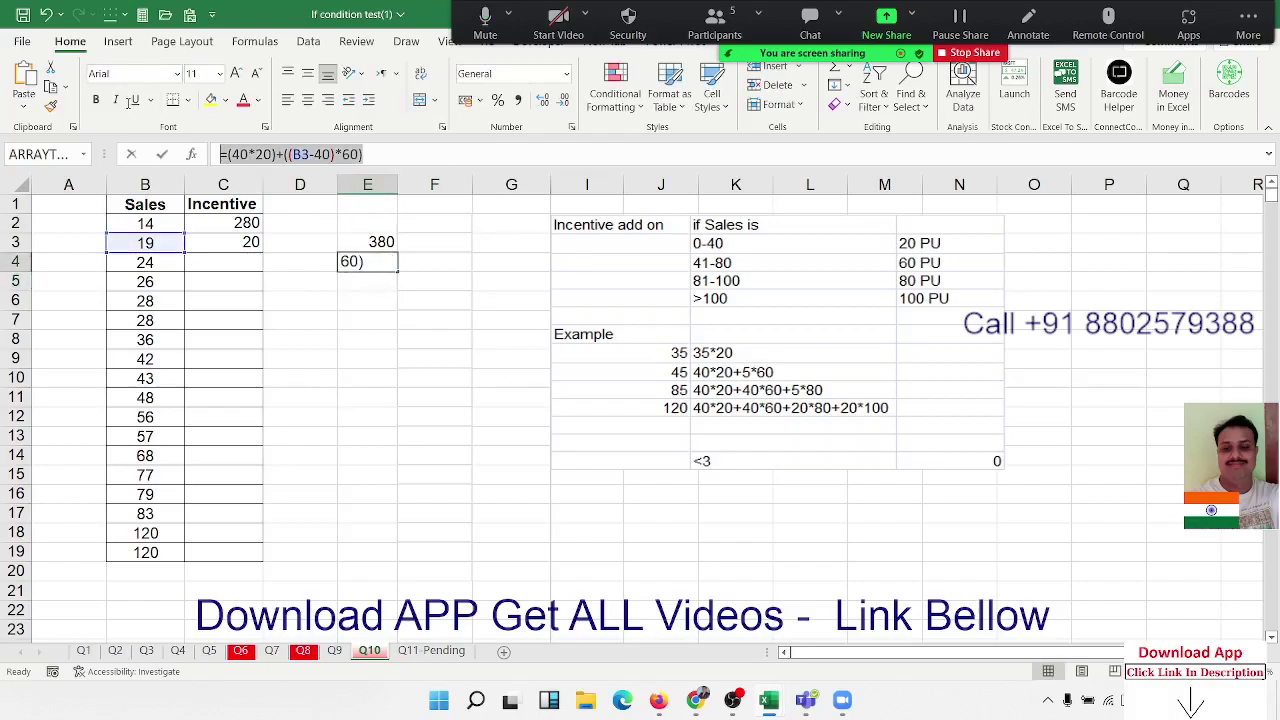
{"action": "key", "text": "ctrl+c"}
{"action": "key", "text": "Escape"}
{"action": "key", "text": "Delete"}
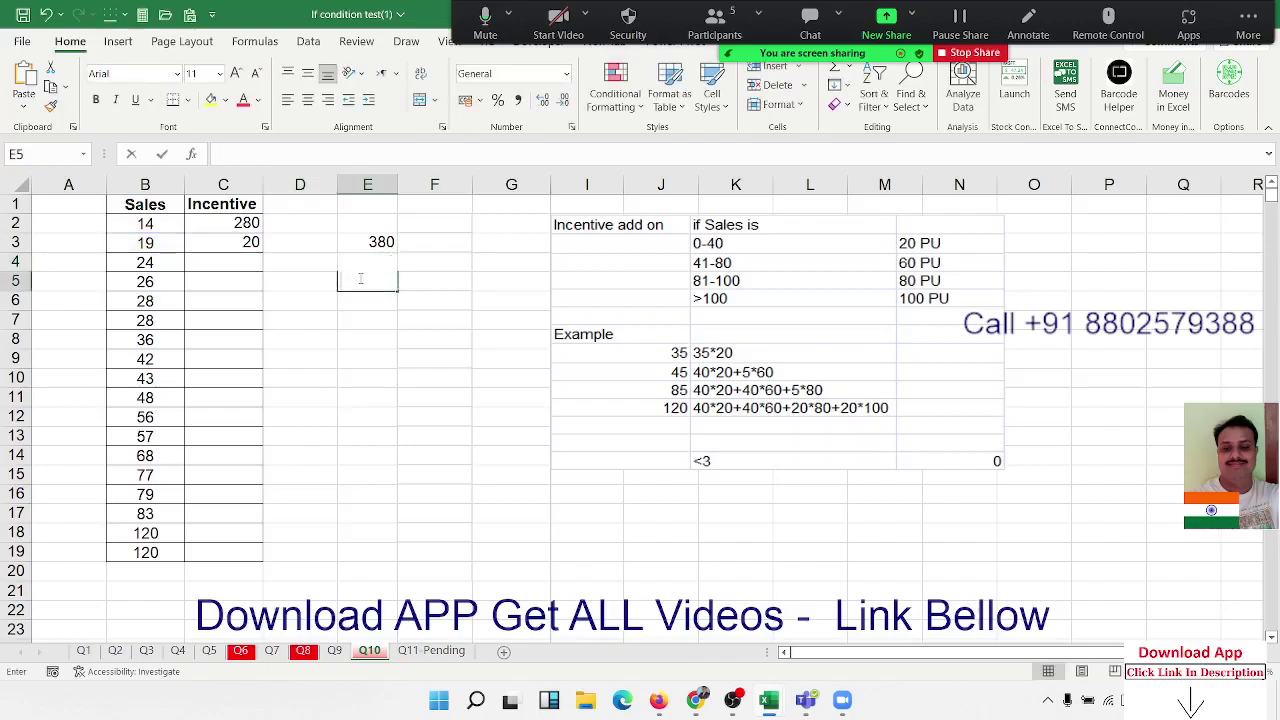
{"action": "left_click", "coordinate": [351, 281]}
{"action": "key", "text": "ctrl+v"}
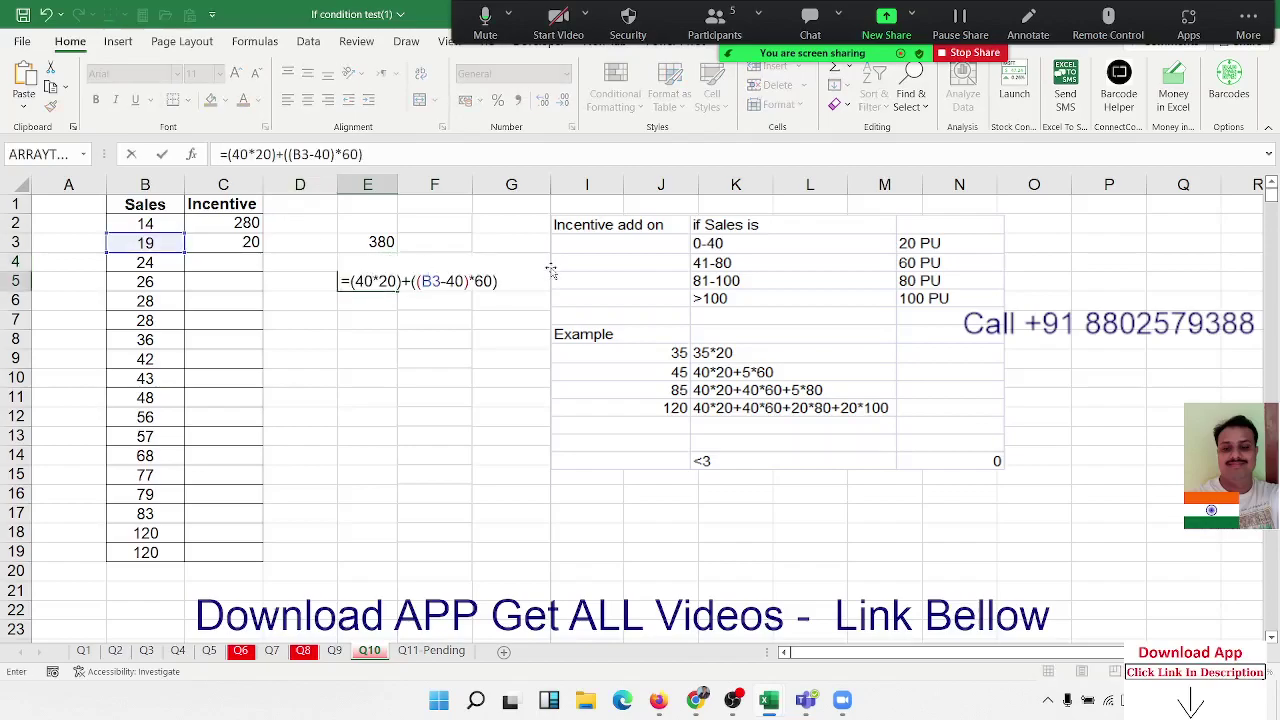
{"action": "key", "text": "BackSpace"}
{"action": "key", "text": "BackSpace"}
{"action": "key", "text": "BackSpace"}
{"action": "key", "text": "BackSpace"}
{"action": "key", "text": "BackSpace"}
{"action": "key", "text": "BackSpace"}
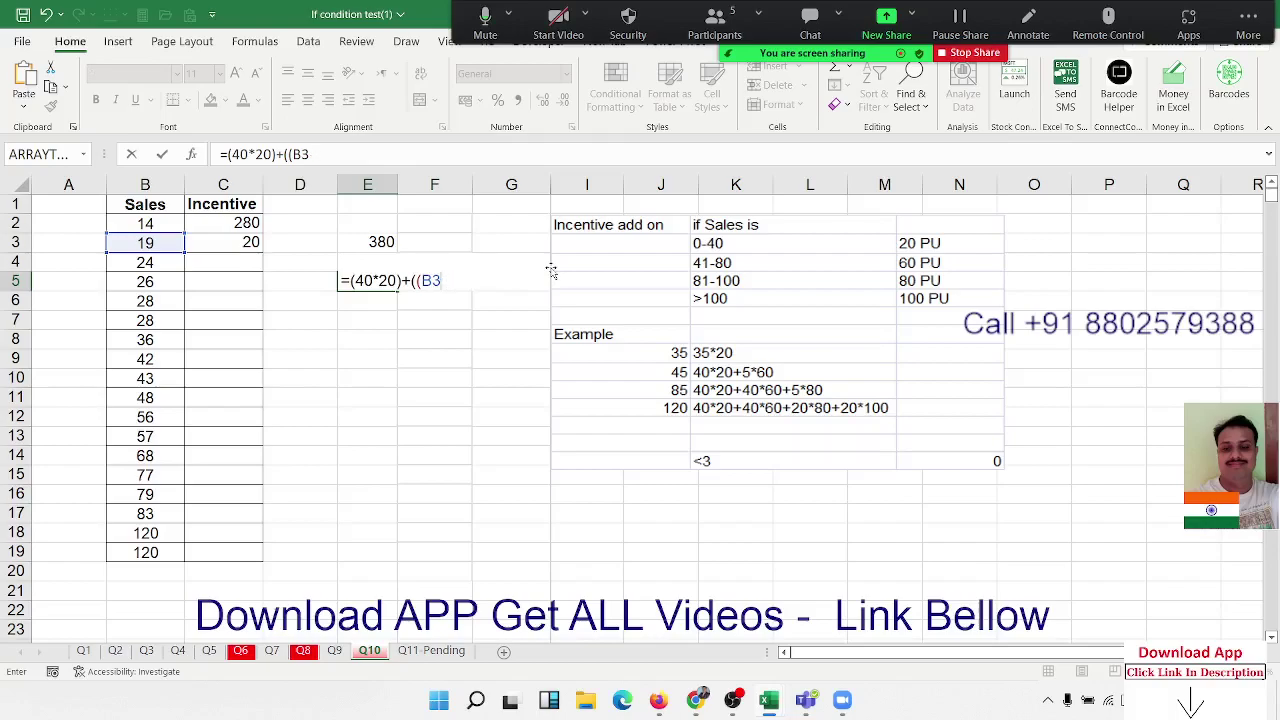
{"action": "key", "text": "BackSpace"}
{"action": "key", "text": "BackSpace"}
{"action": "key", "text": "BackSpace"}
{"action": "key", "text": "BackSpace"}
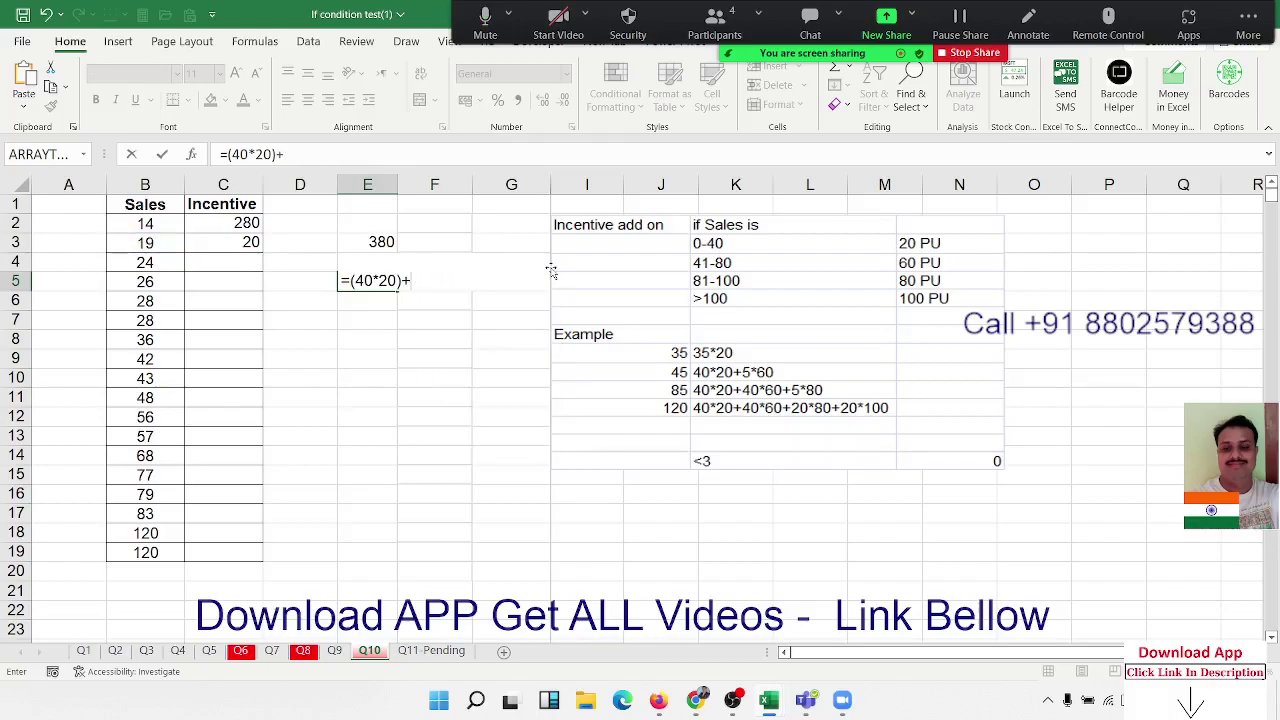
{"action": "type", "text": "(40*"}
{"action": "type", "text": "60)"}
{"action": "type", "text": "+("}
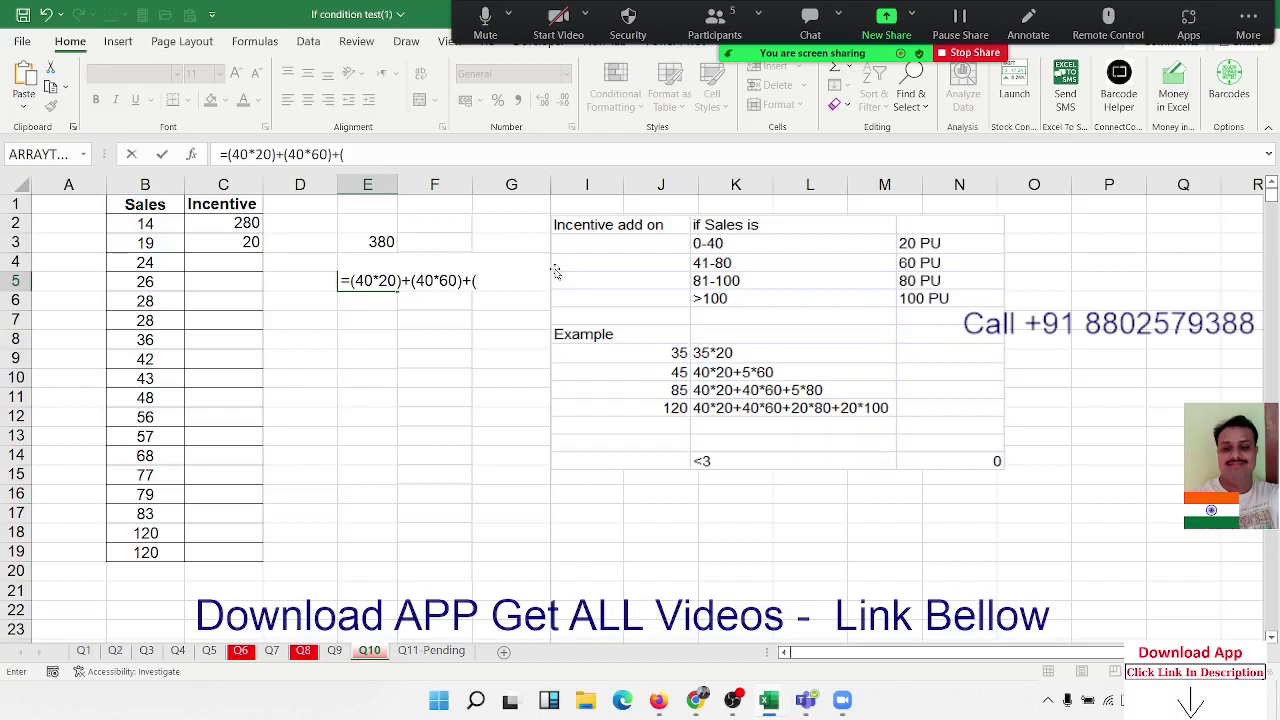
{"action": "left_click", "coordinate": [156, 239]}
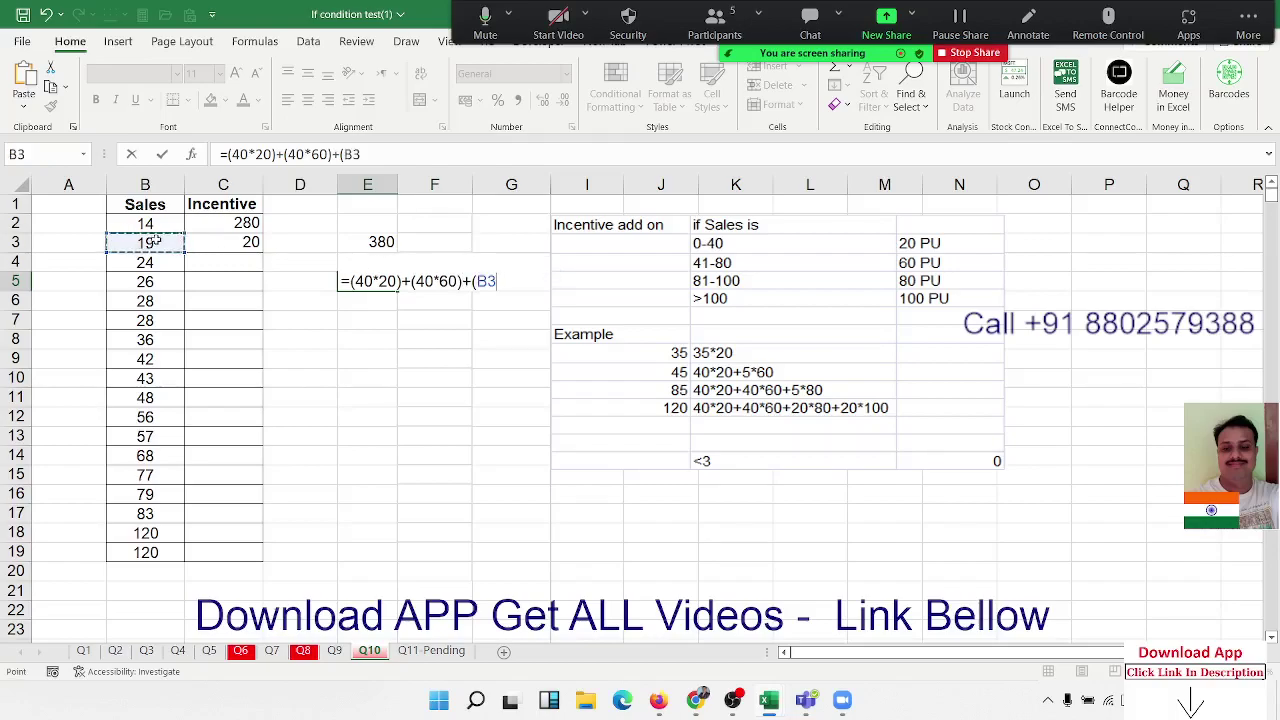
{"action": "type", "text": "-"}
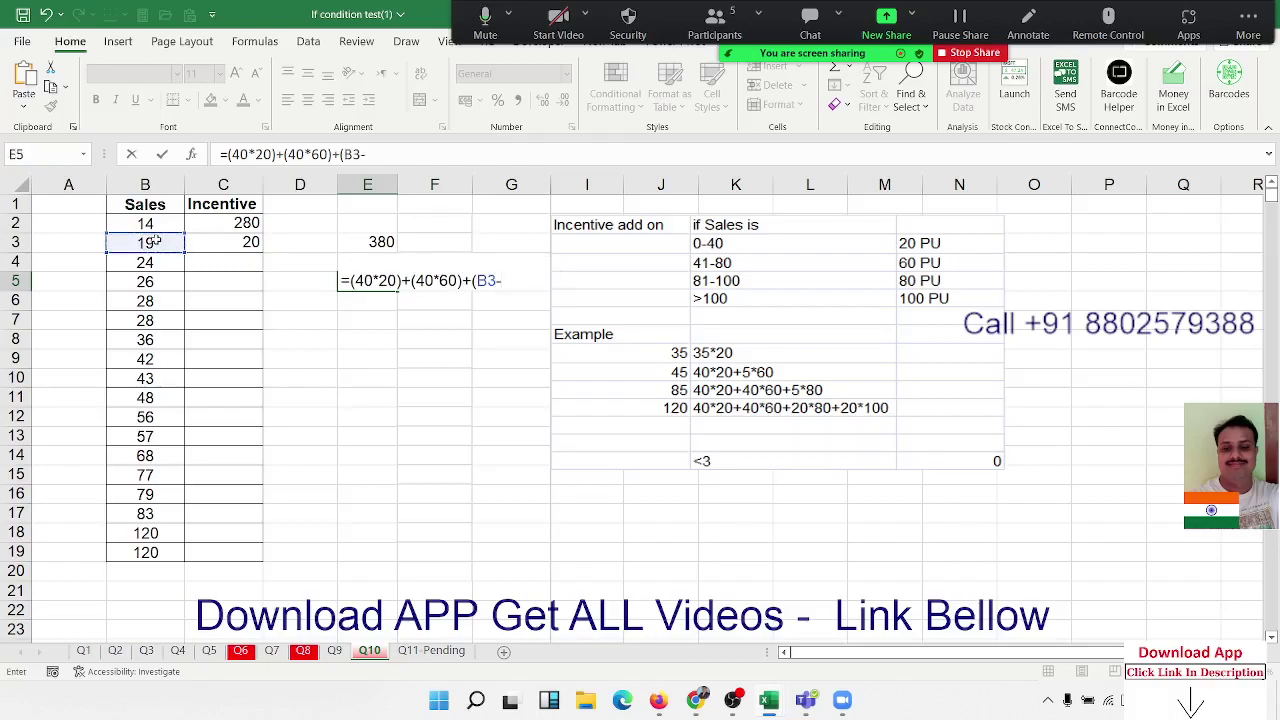
{"action": "type", "text": "80"}
{"action": "type", "text": ")*"}
{"action": "type", "text": "60"}
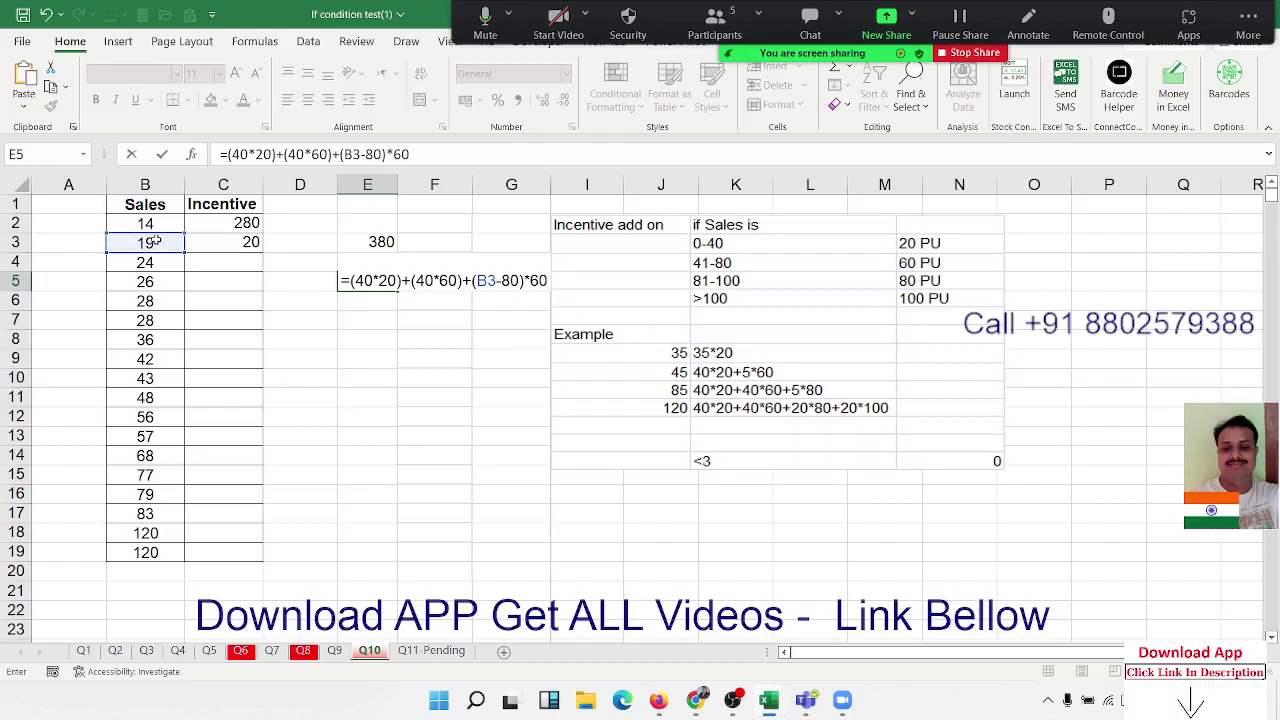
{"action": "key", "text": "Return"}
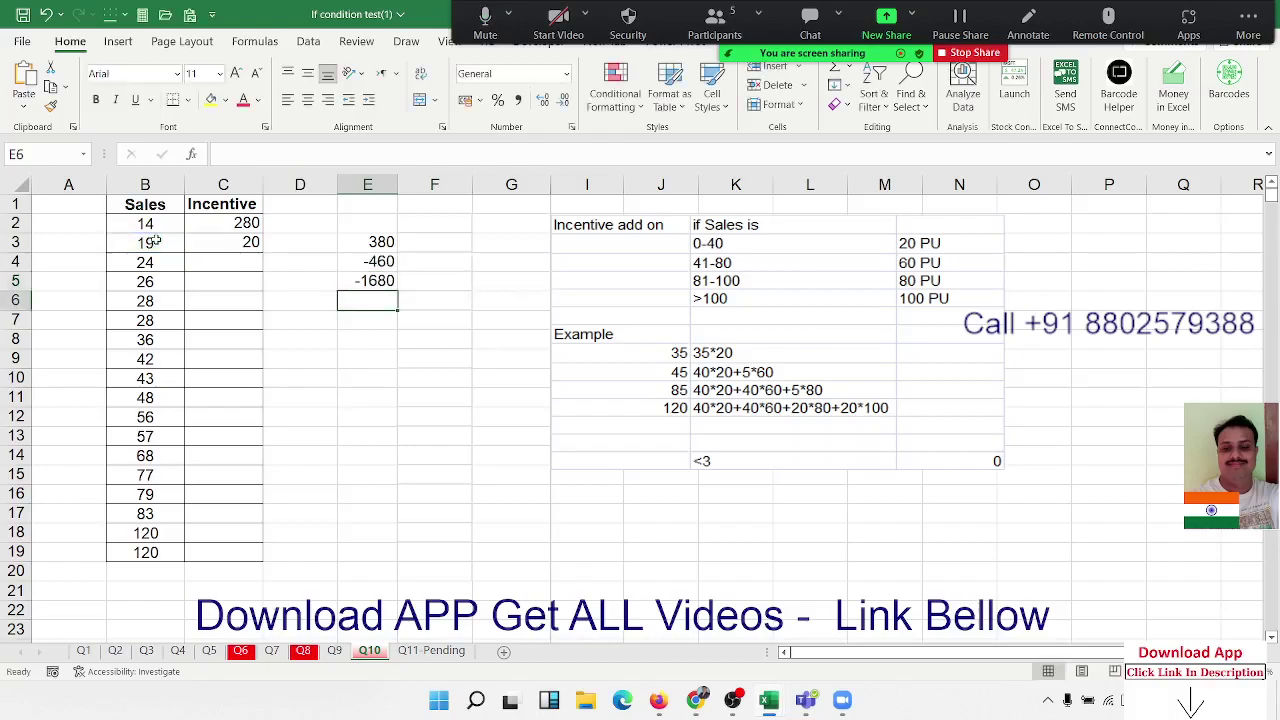
Enter =800+2400+1600+(B3-100)*100 in E6, returning -3300.
{"action": "type", "text": "="}
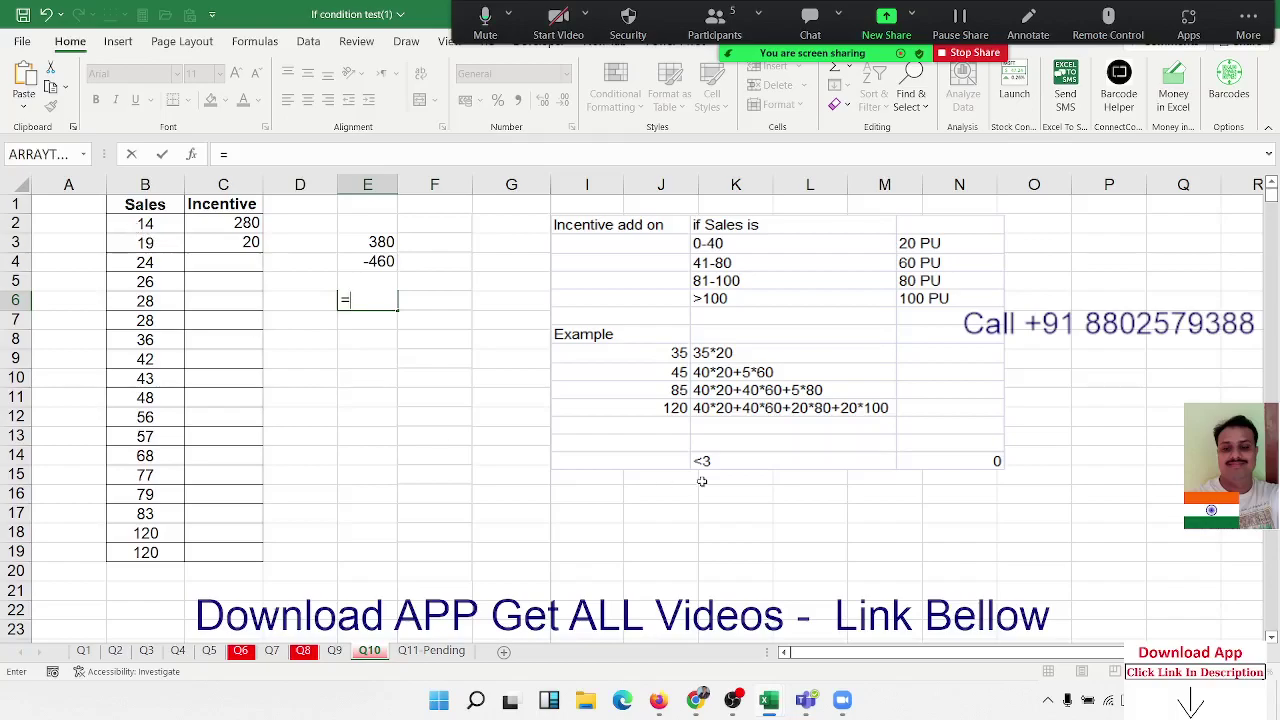
{"action": "type", "text": "800+"}
{"action": "type", "text": "24"}
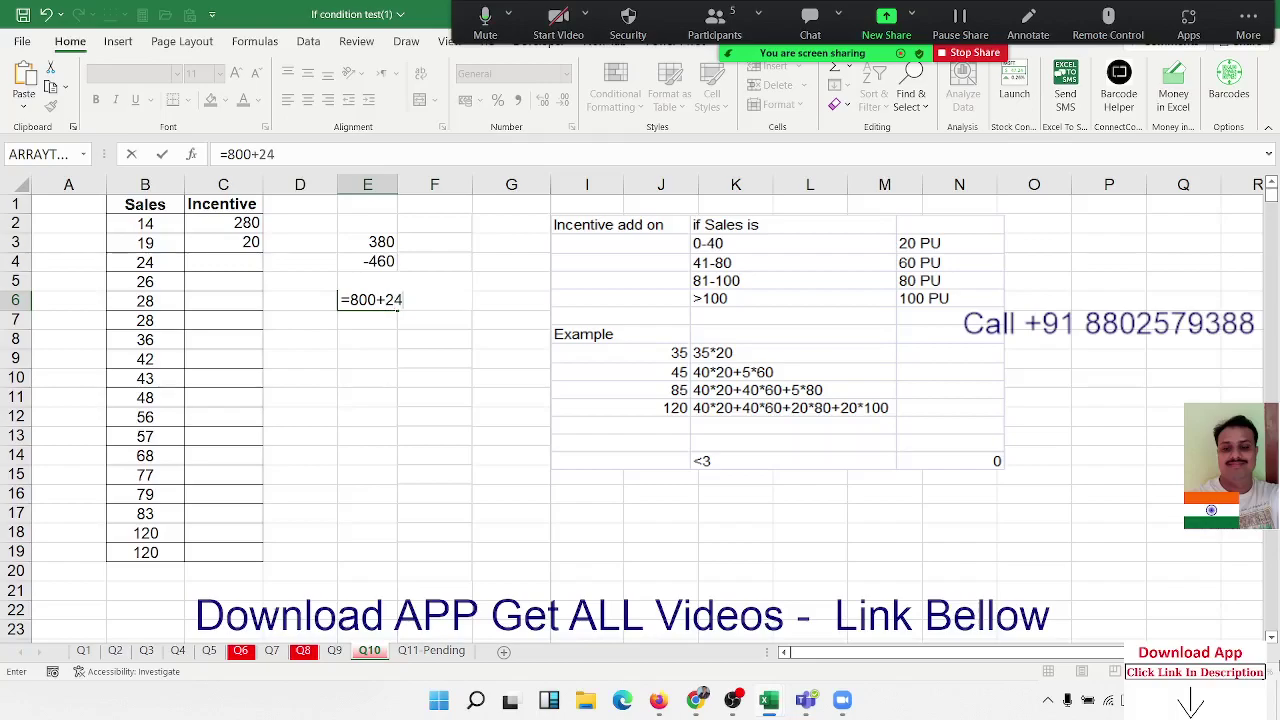
{"action": "type", "text": "00"}
{"action": "type", "text": "+"}
{"action": "type", "text": "1600"}
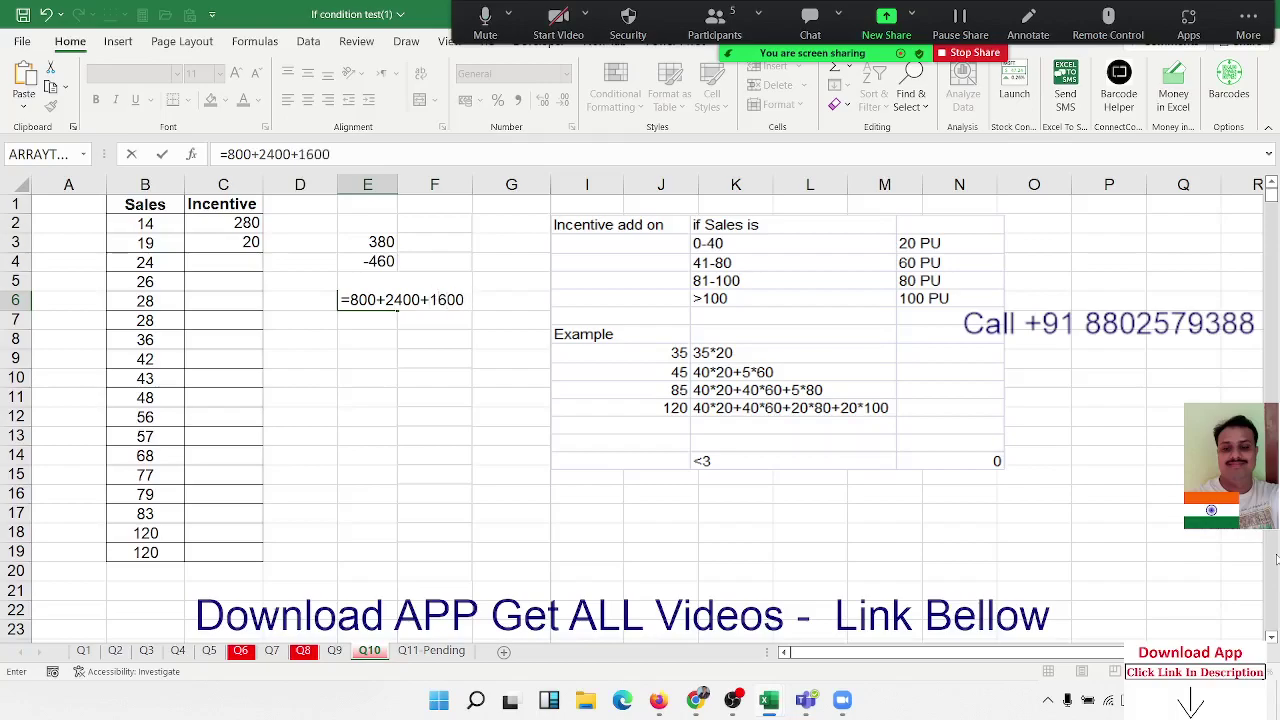
{"action": "type", "text": "+("}
{"action": "left_click", "coordinate": [169, 247]}
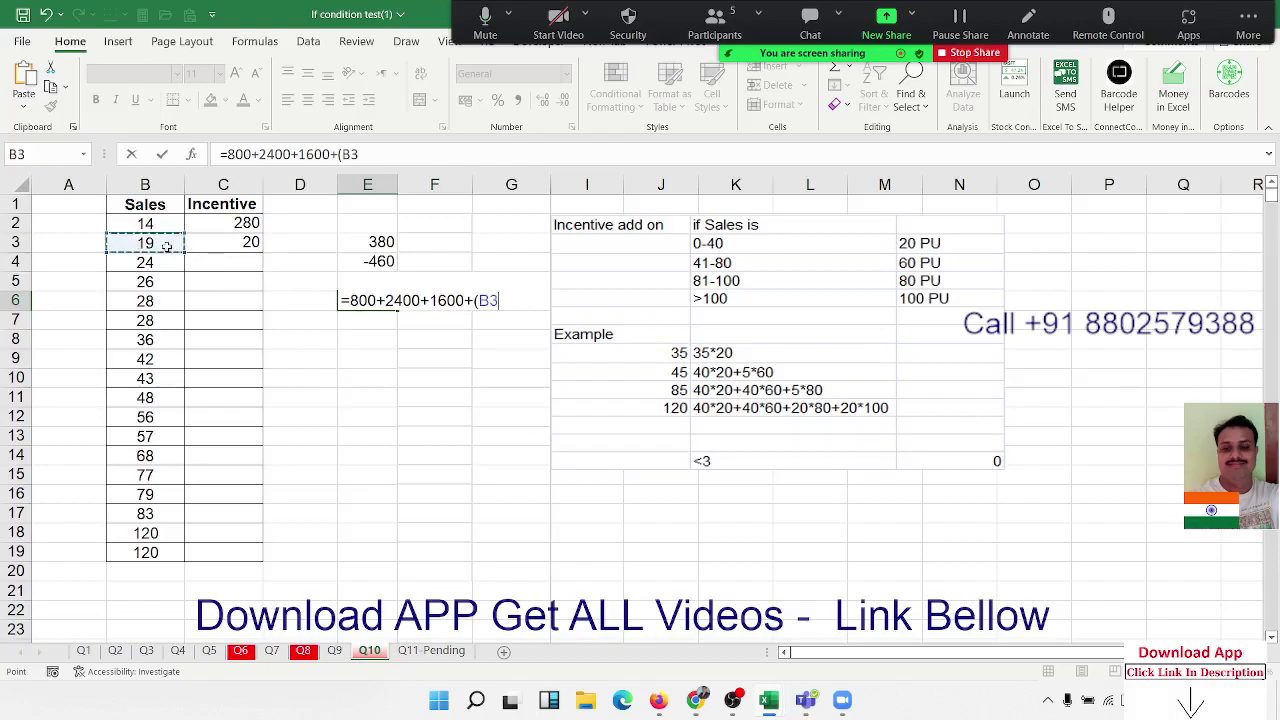
{"action": "type", "text": "-100"}
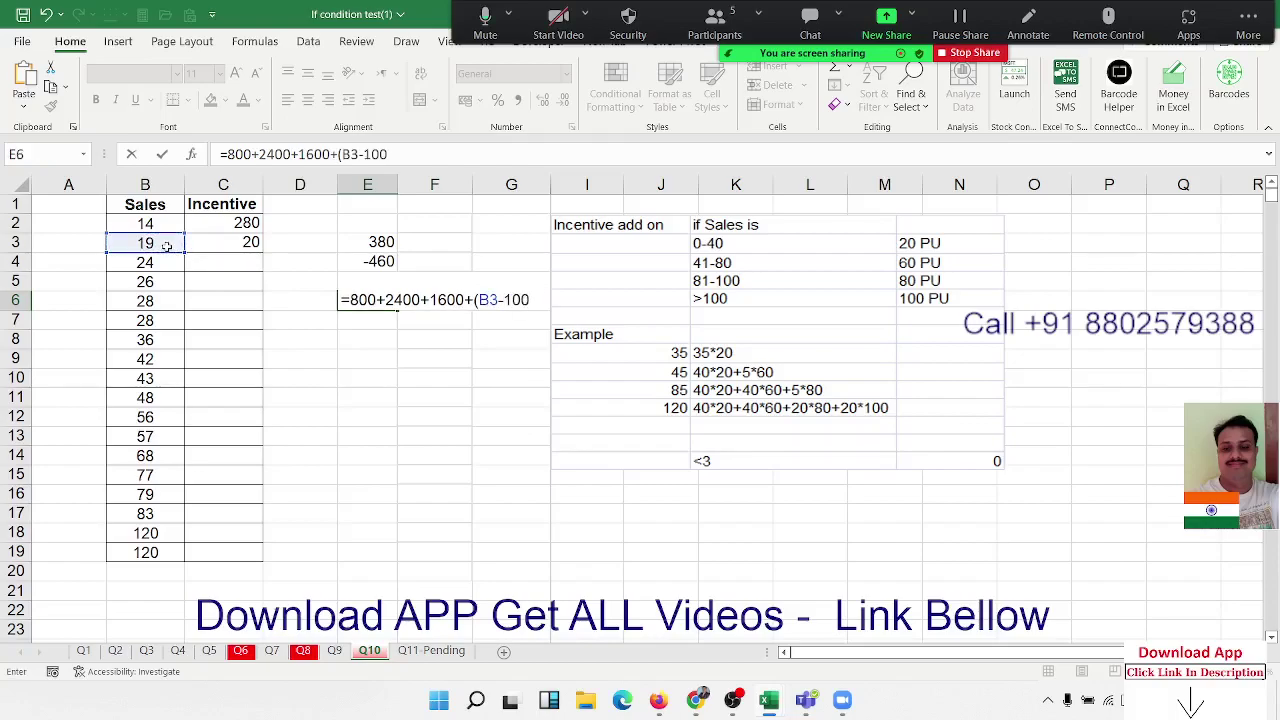
{"action": "type", "text": ")*"}
{"action": "type", "text": "100"}
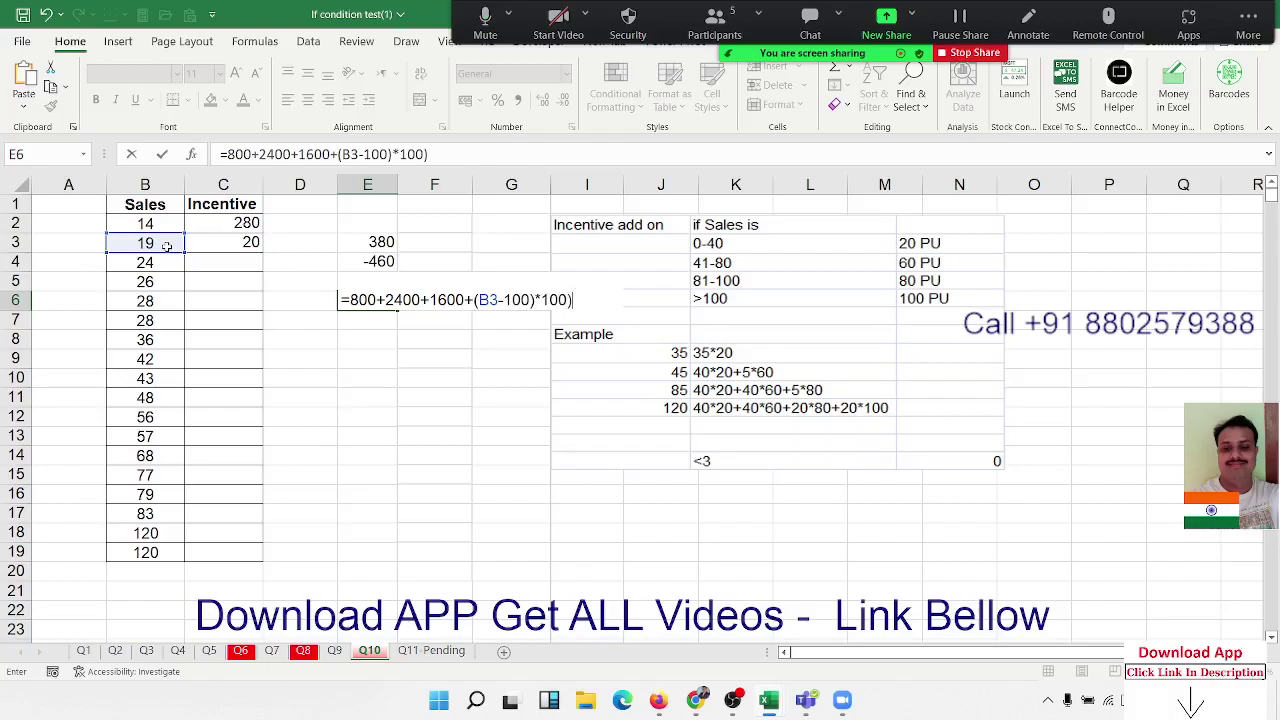
{"action": "key", "text": "Return"}
{"action": "key", "text": "Return"}
{"action": "key", "text": "Up"}
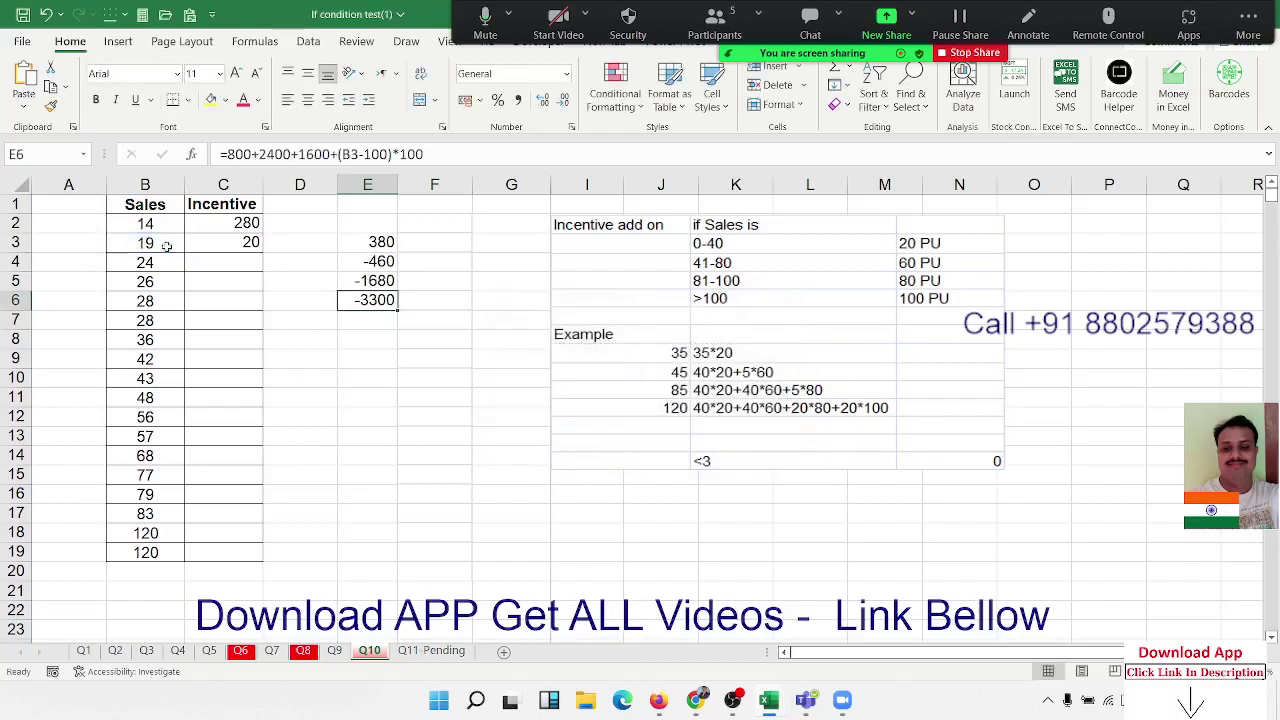
Review the trial formula in E3 and C3's nested IF formula.
{"action": "key", "text": "ctrl+shift+Up"}
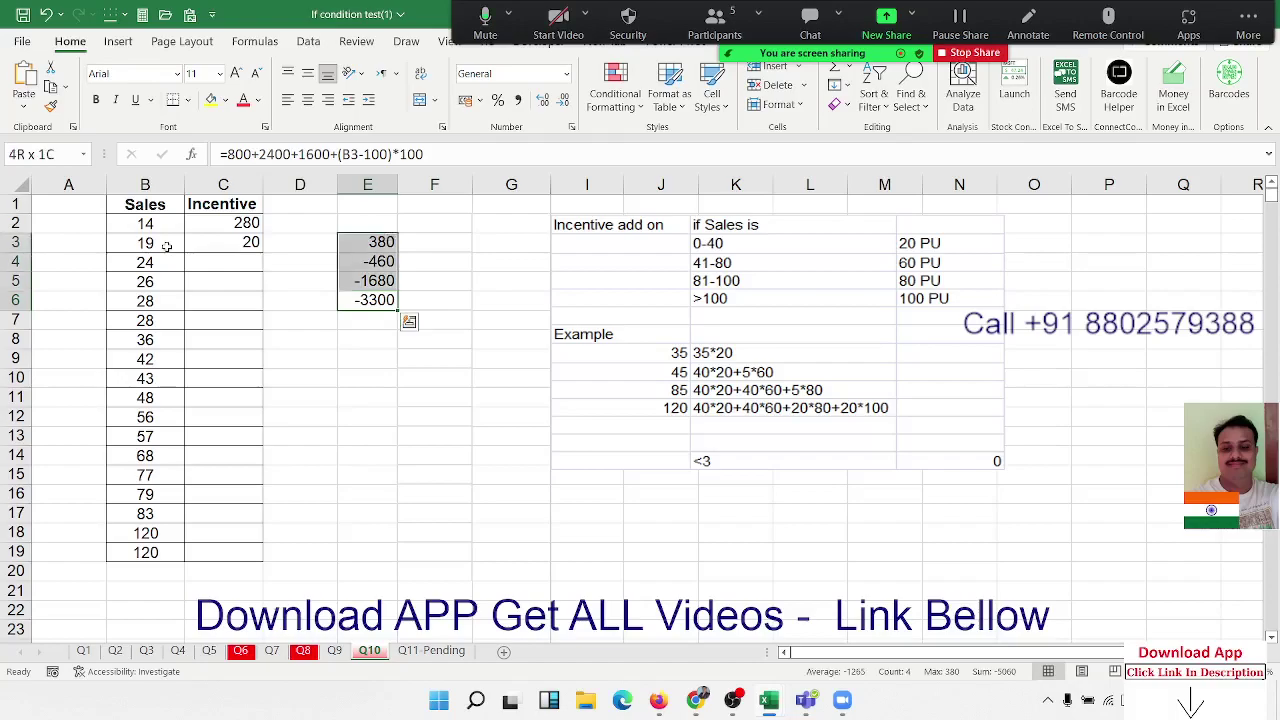
{"action": "left_click", "coordinate": [382, 242]}
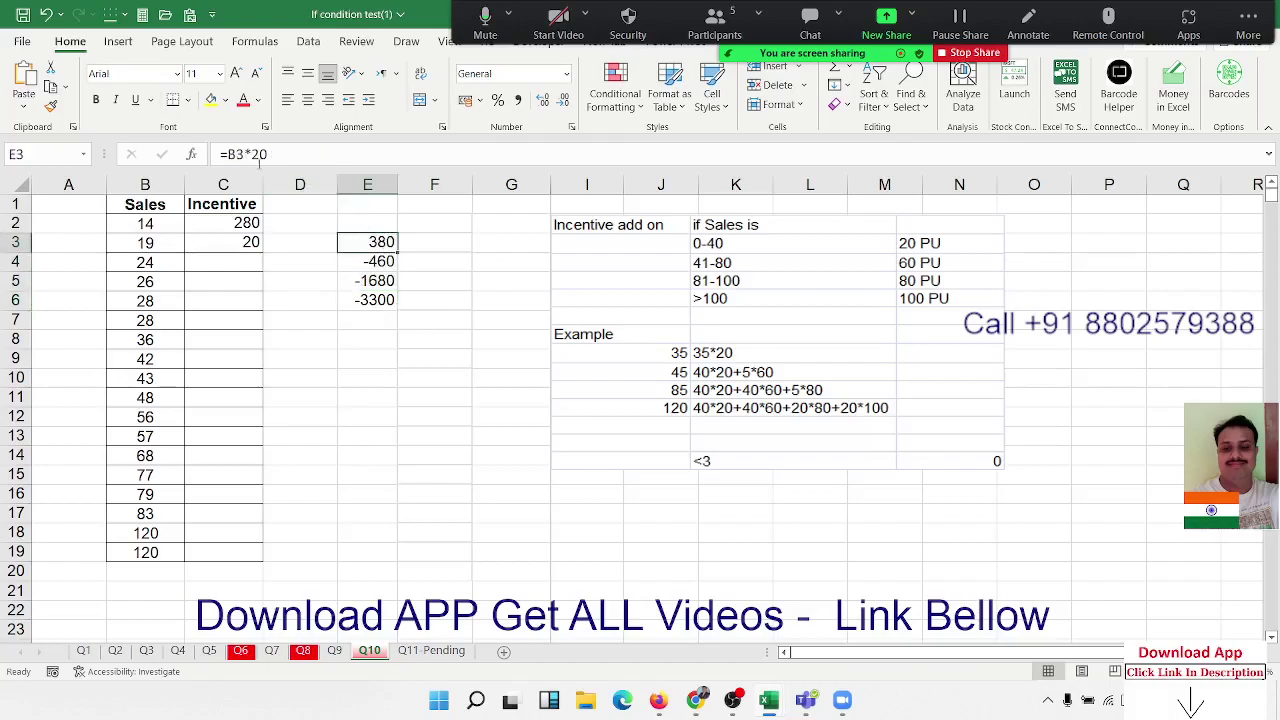
{"action": "left_click", "coordinate": [230, 153]}
{"action": "left_click", "coordinate": [247, 240]}
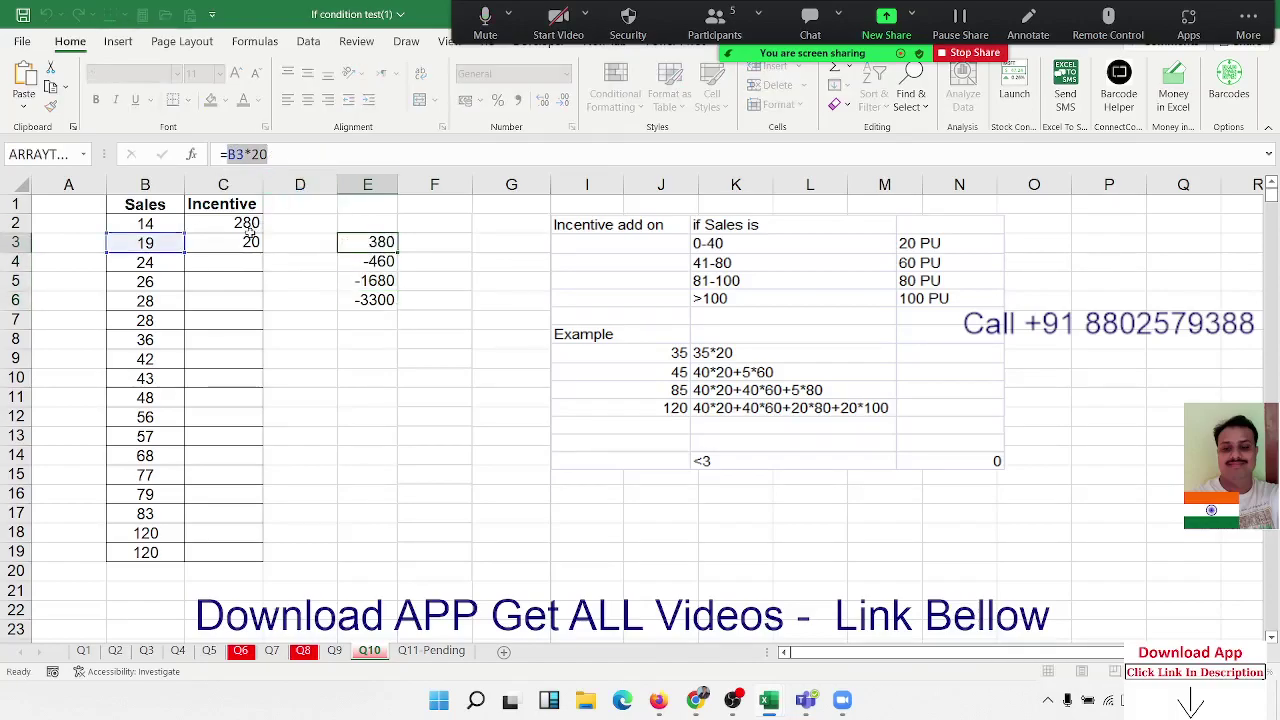
{"action": "double_click", "coordinate": [247, 240]}
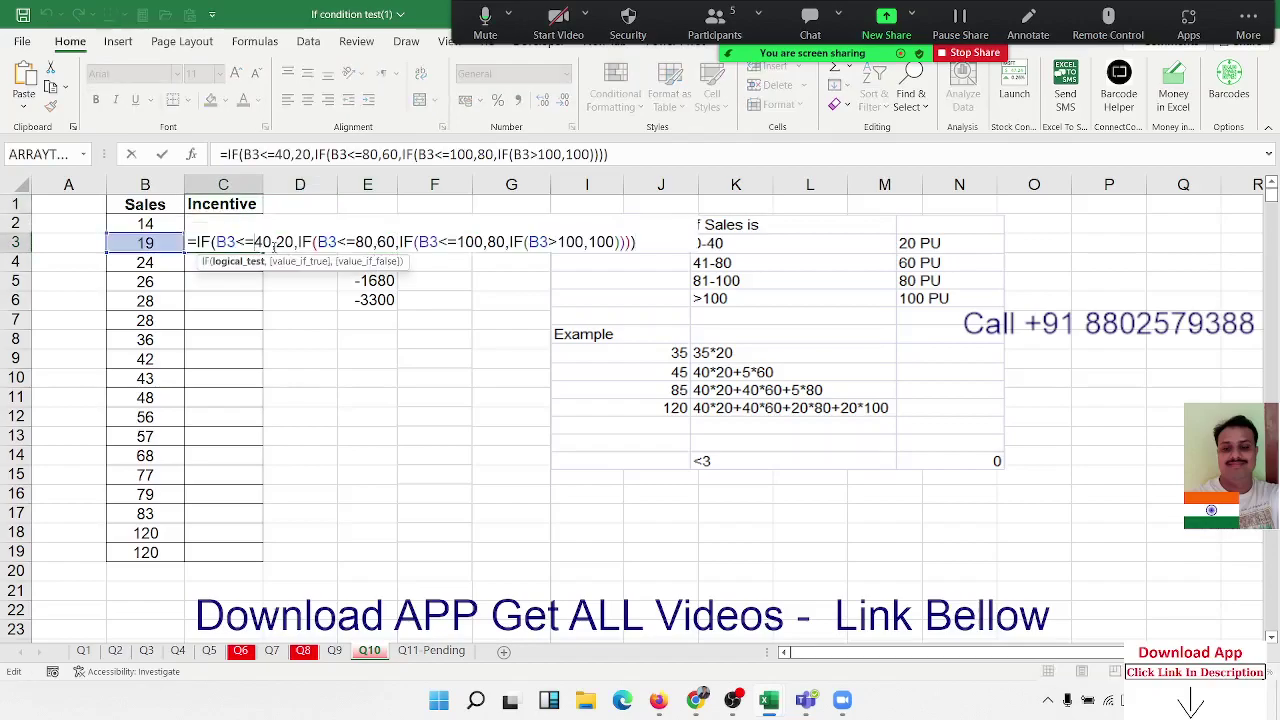
{"action": "key", "text": "Escape"}
Enter the rates 20, 60, 80 and 100 down F3:F6.
{"action": "left_click", "coordinate": [428, 243]}
{"action": "type", "text": "20"}
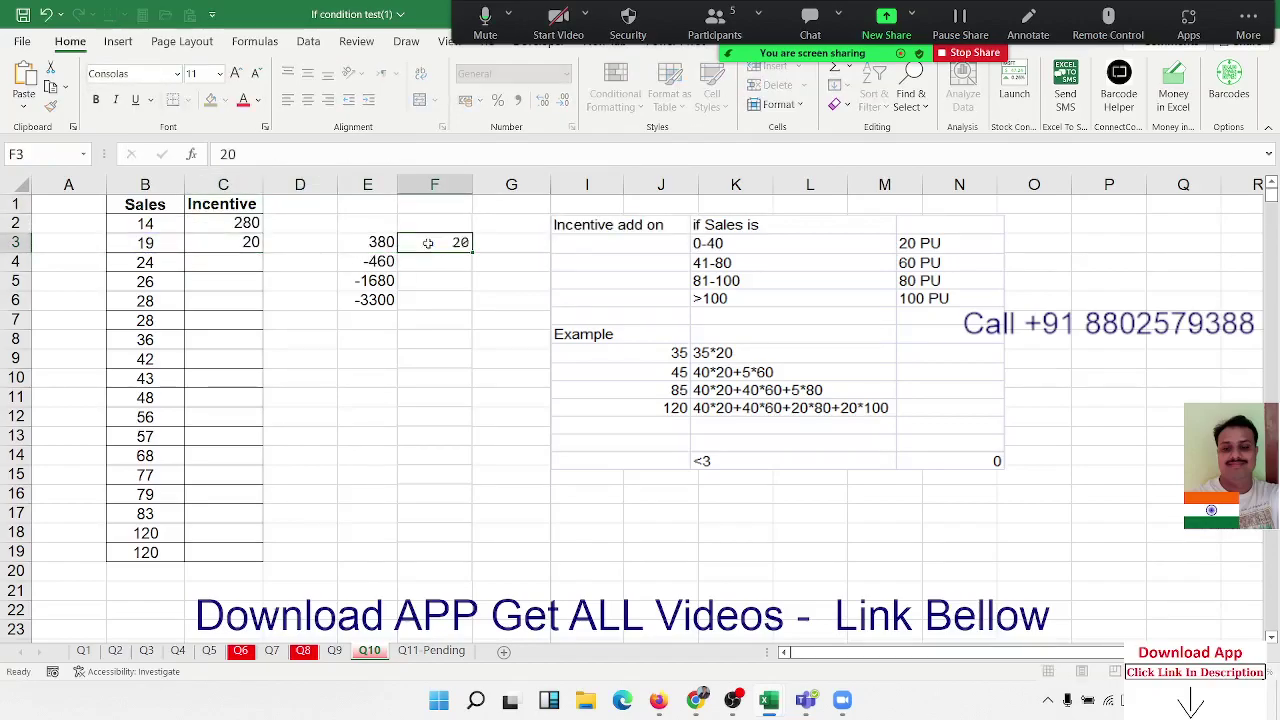
{"action": "key", "text": "Return"}
{"action": "type", "text": "40"}
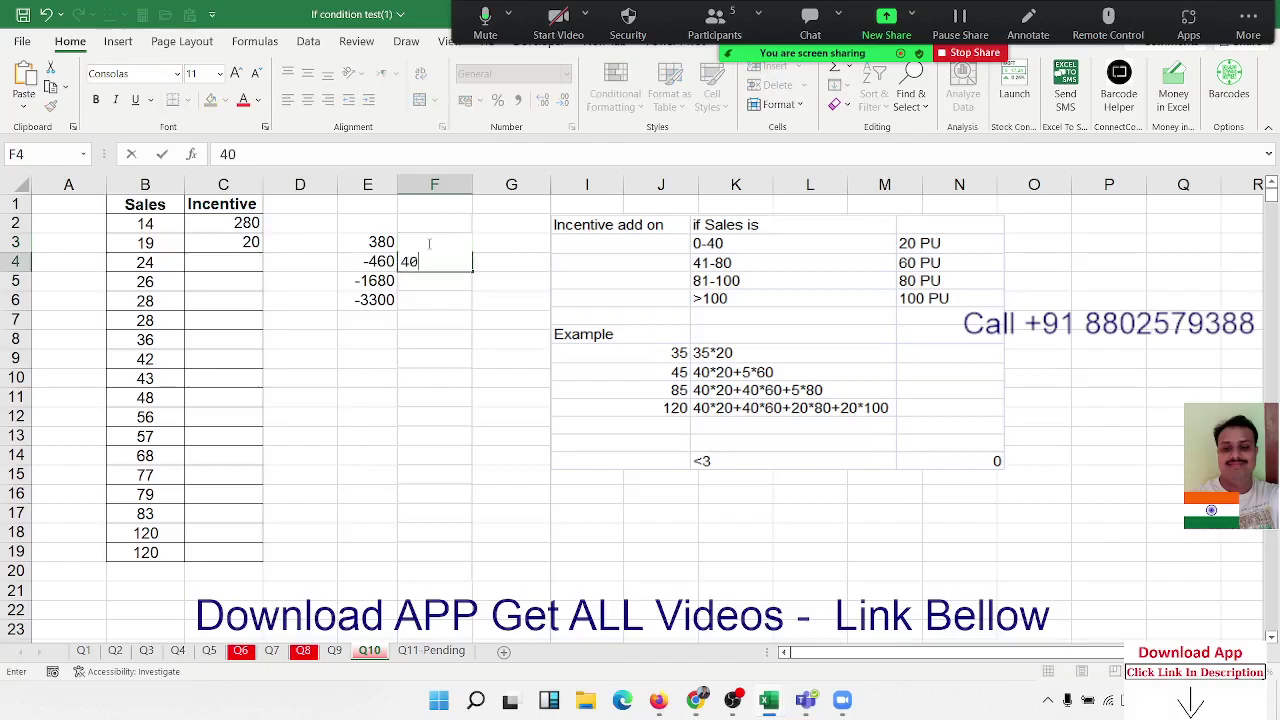
{"action": "key", "text": "Escape"}
{"action": "type", "text": "60"}
{"action": "key", "text": "Return"}
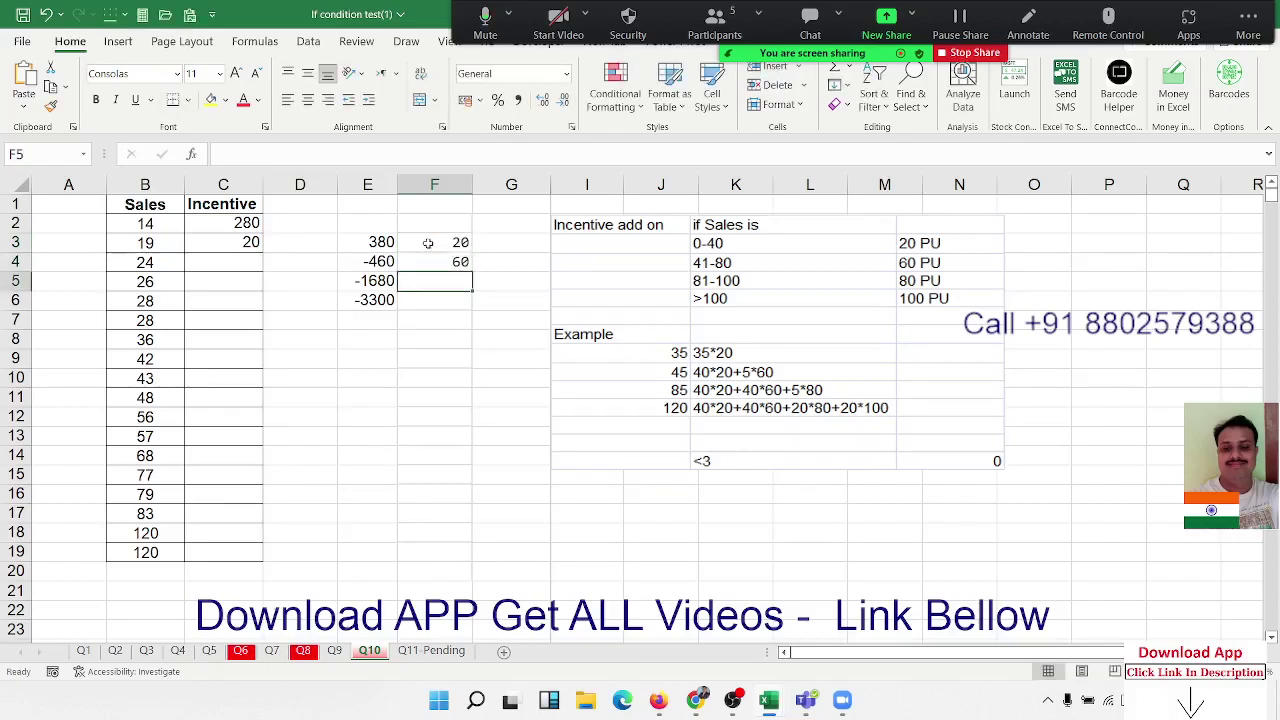
{"action": "type", "text": "80"}
{"action": "key", "text": "Return"}
{"action": "key", "text": "ctrl+z"}
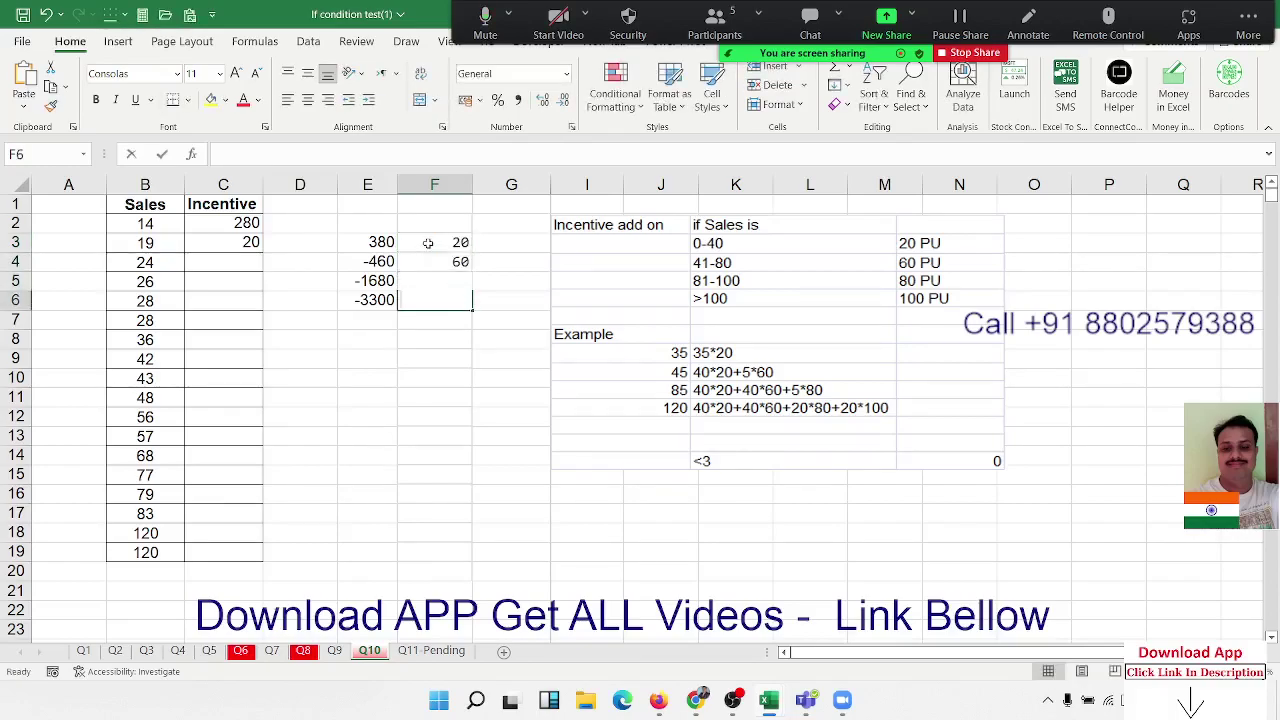
{"action": "key", "text": "Down"}
{"action": "type", "text": "1"}
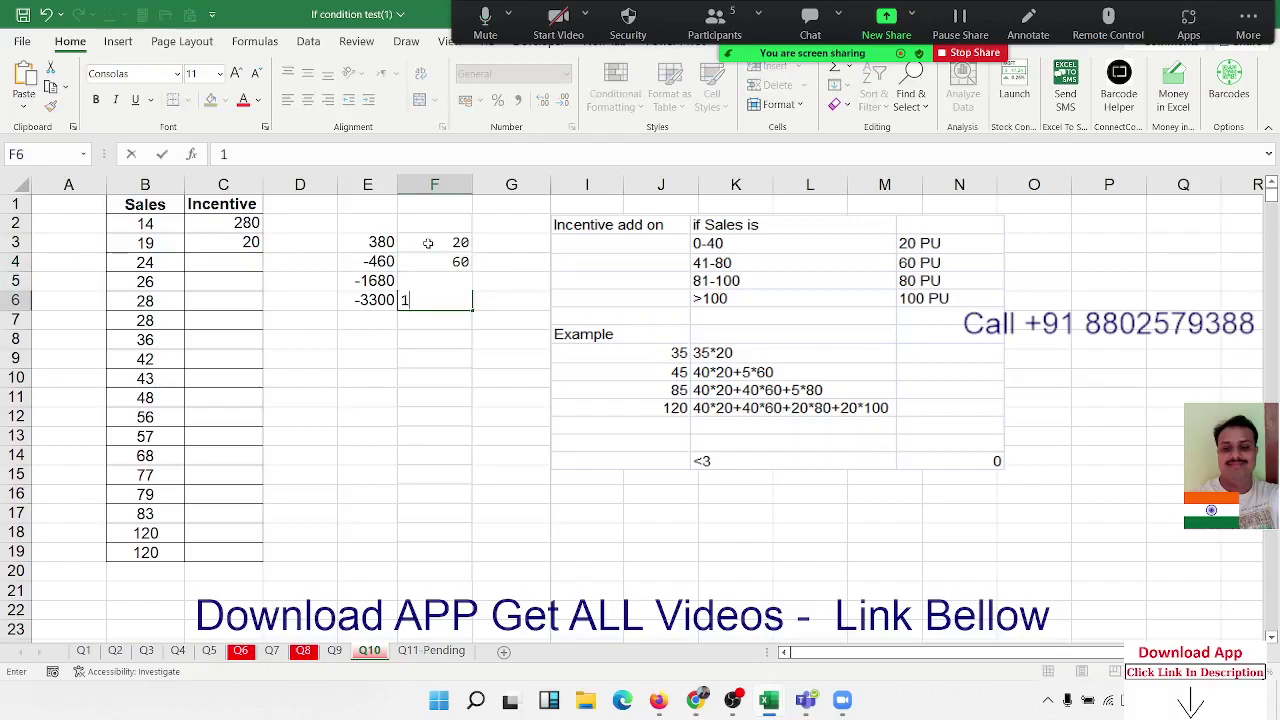
{"action": "type", "text": "200"}
{"action": "key", "text": "Escape"}
{"action": "type", "text": "1"}
{"action": "type", "text": "00"}
{"action": "key", "text": "Return"}
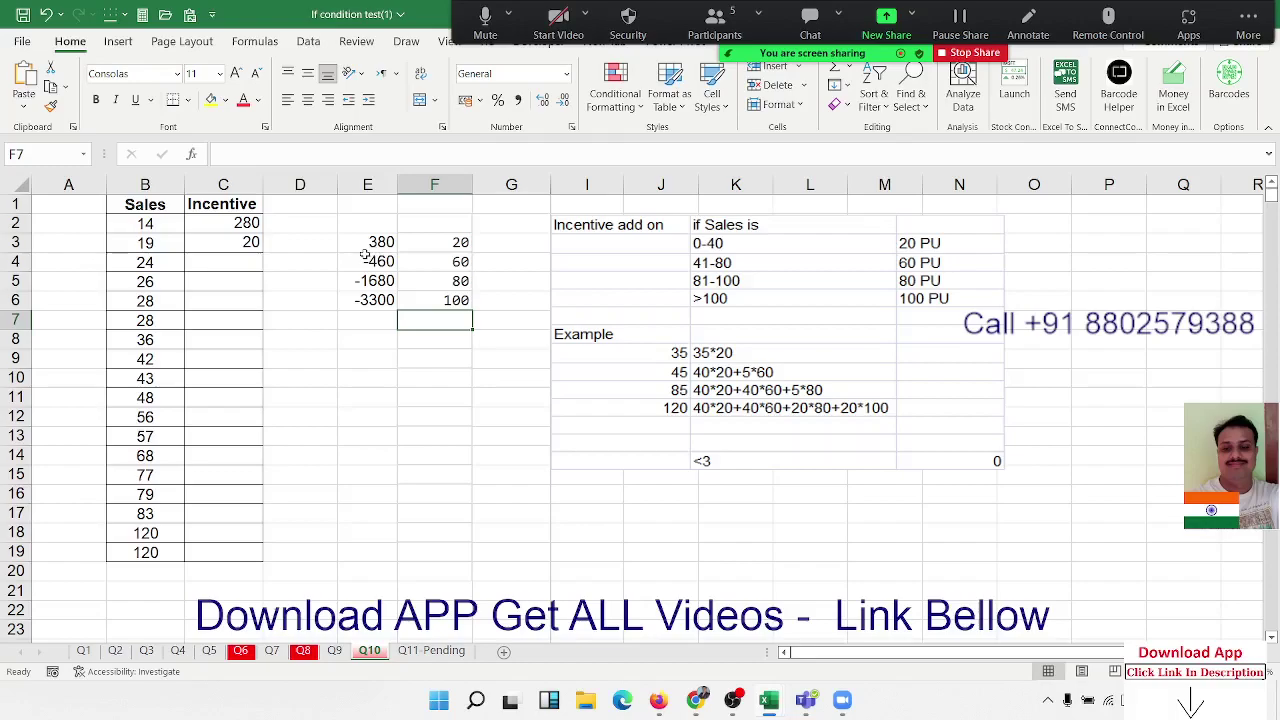
{"action": "left_click", "coordinate": [367, 243]}
Change C3's first IF result from 20 to B3*20.
{"action": "left_click", "coordinate": [240, 154]}
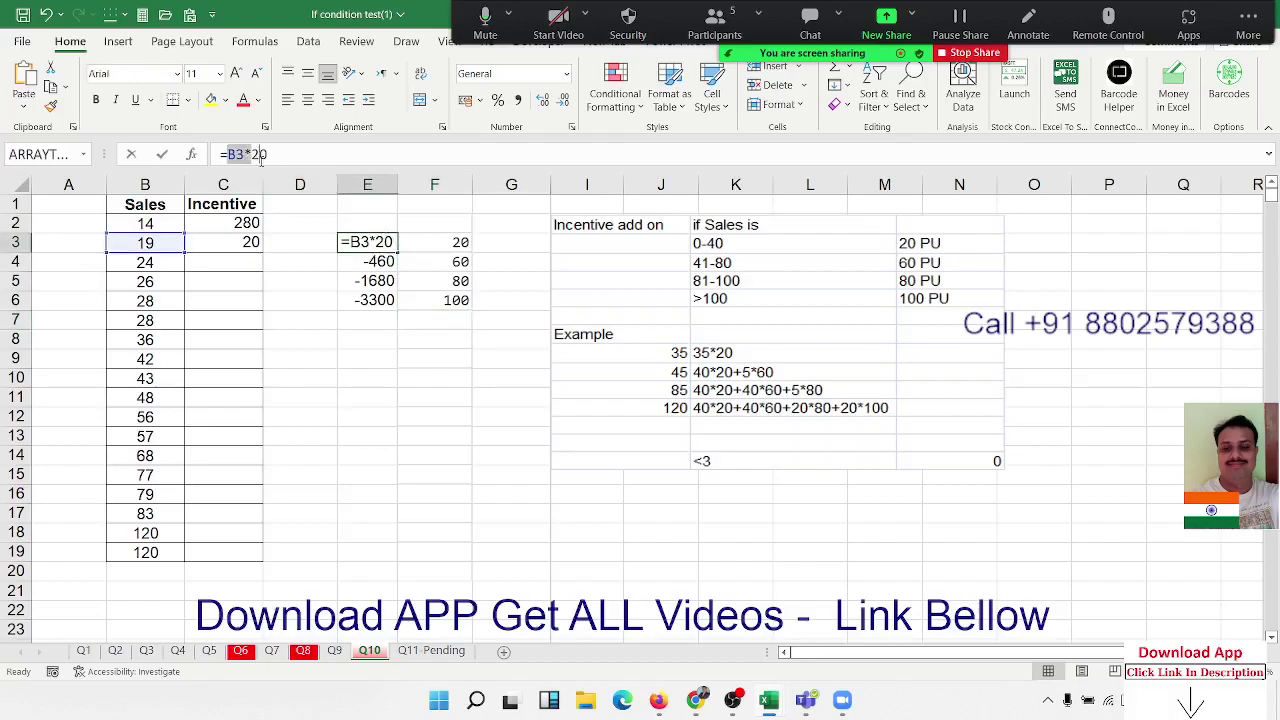
{"action": "key", "text": "Escape"}
{"action": "double_click", "coordinate": [223, 242]}
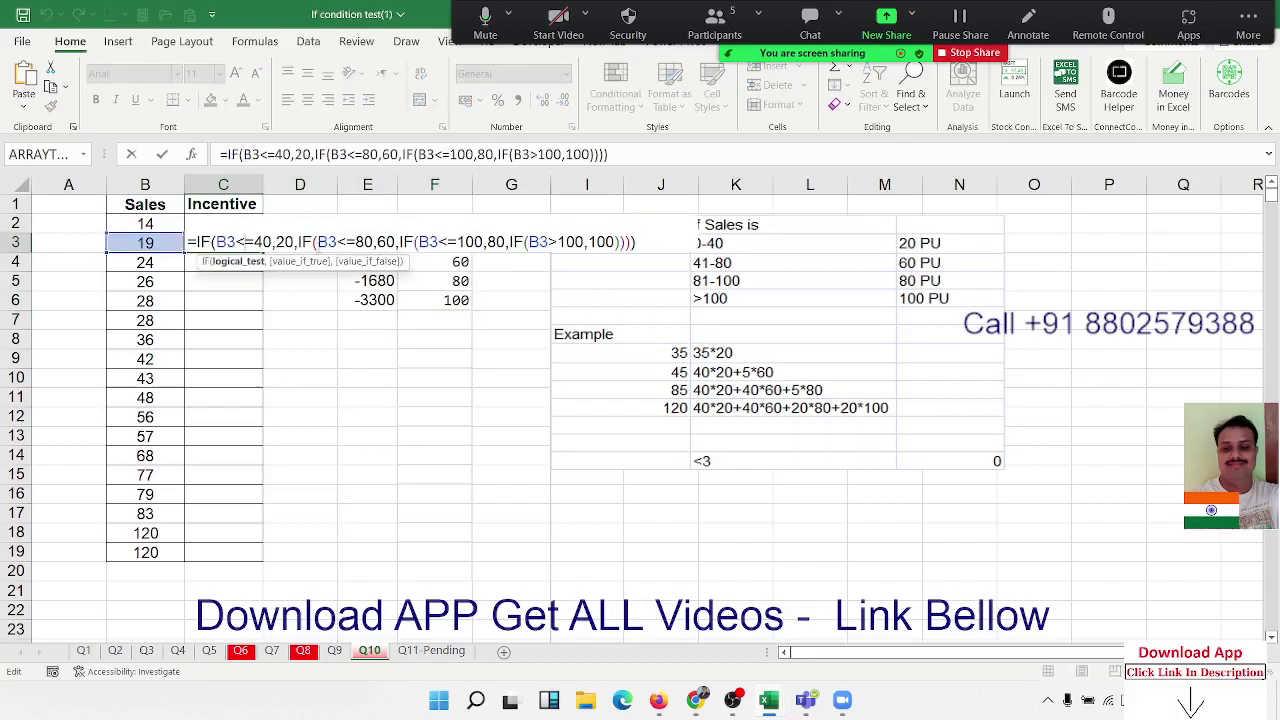
{"action": "double_click", "coordinate": [284, 242]}
{"action": "type", "text": "B3*20"}
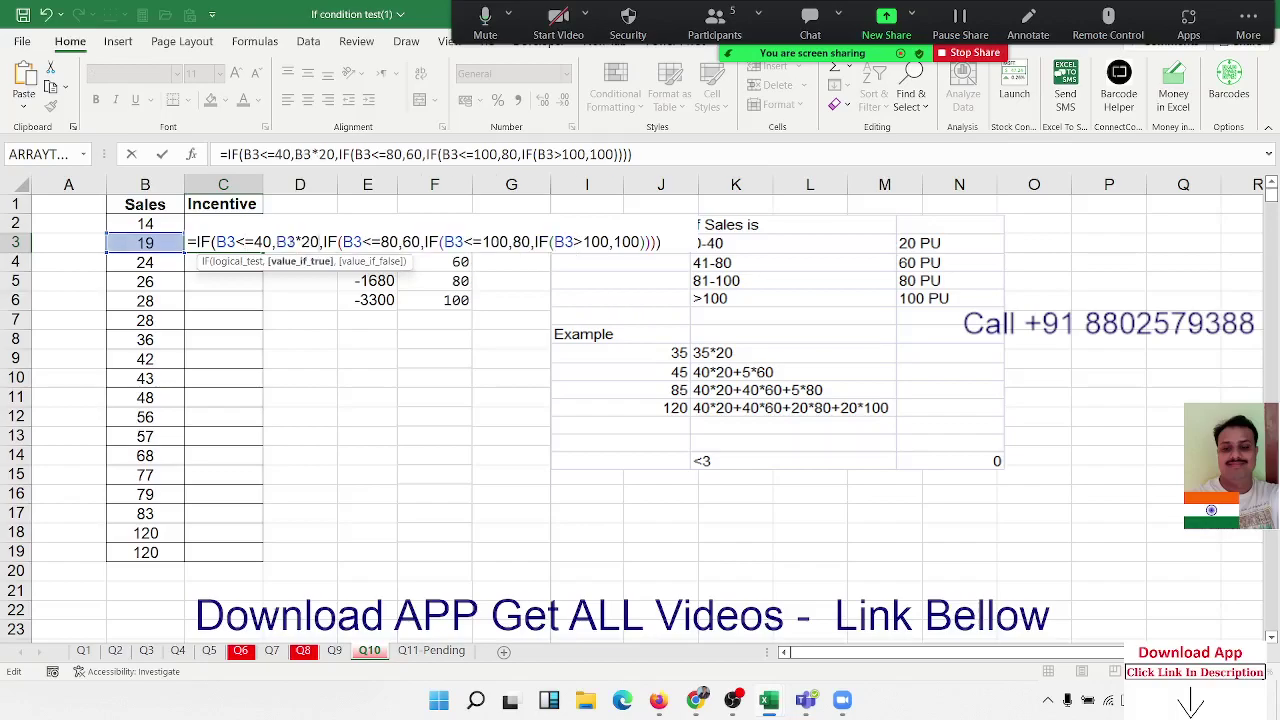
{"action": "key", "text": "Return"}
Replace the 60 in C3's second branch with E4's 41–80 slab calculation.
{"action": "left_click", "coordinate": [388, 264]}
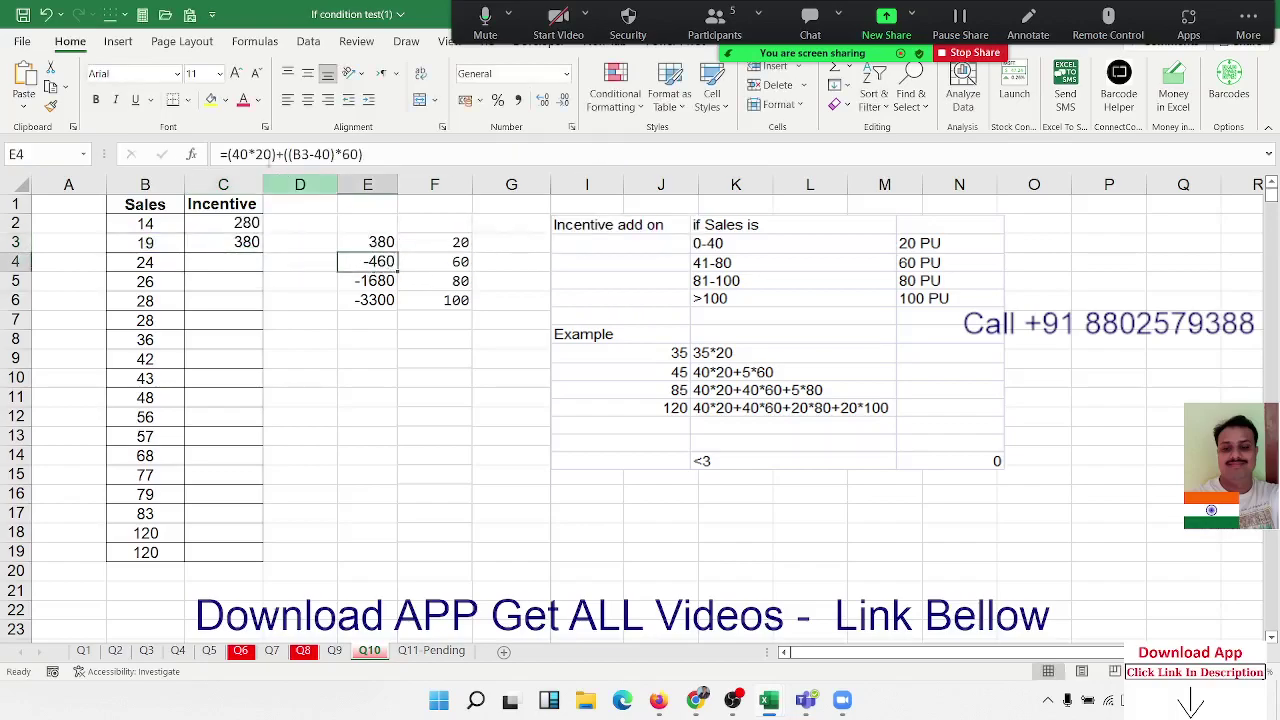
{"action": "left_click_drag", "start_coordinate": [228, 154], "coordinate": [364, 154]}
{"action": "key", "text": "ctrl+c"}
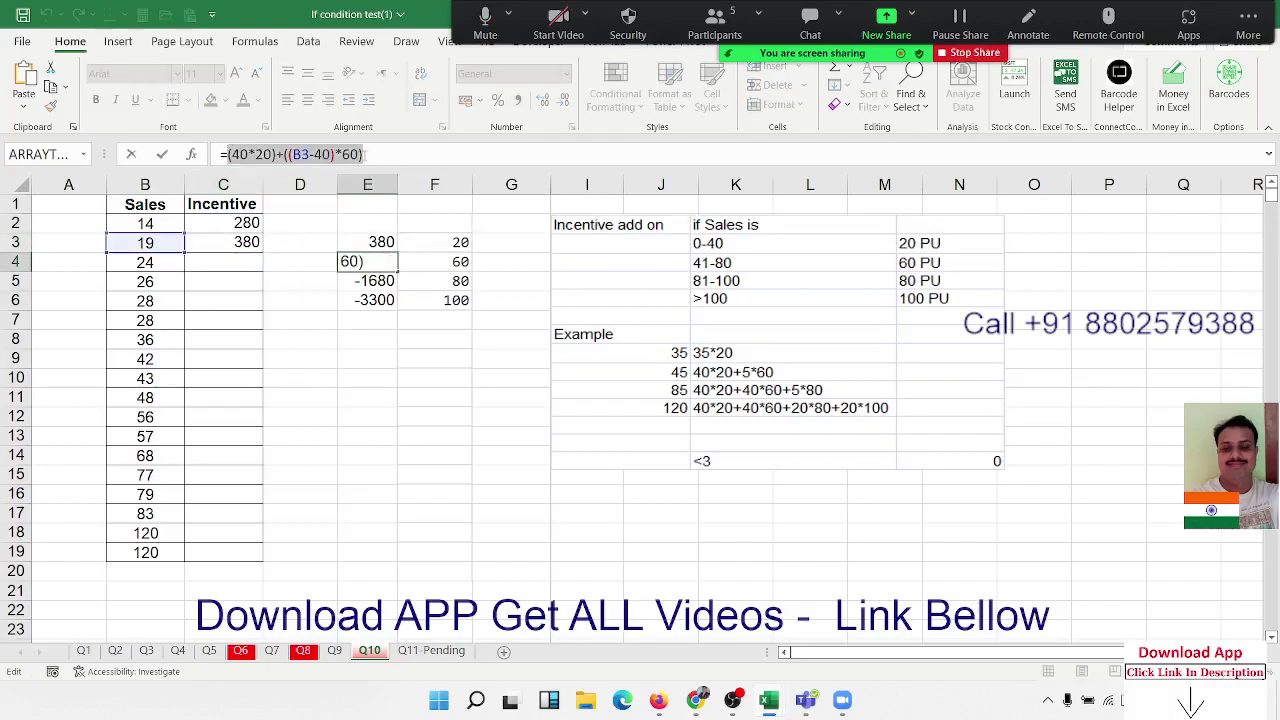
{"action": "key", "text": "Escape"}
{"action": "double_click", "coordinate": [250, 242]}
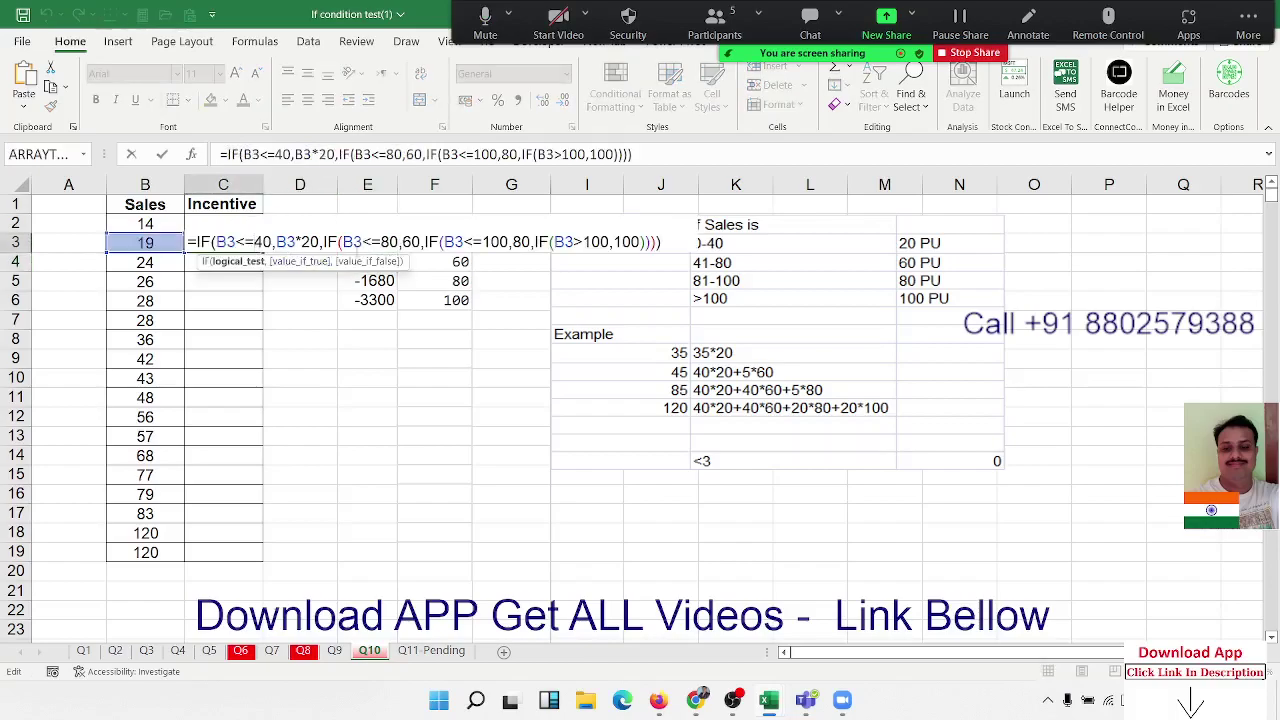
{"action": "double_click", "coordinate": [408, 242]}
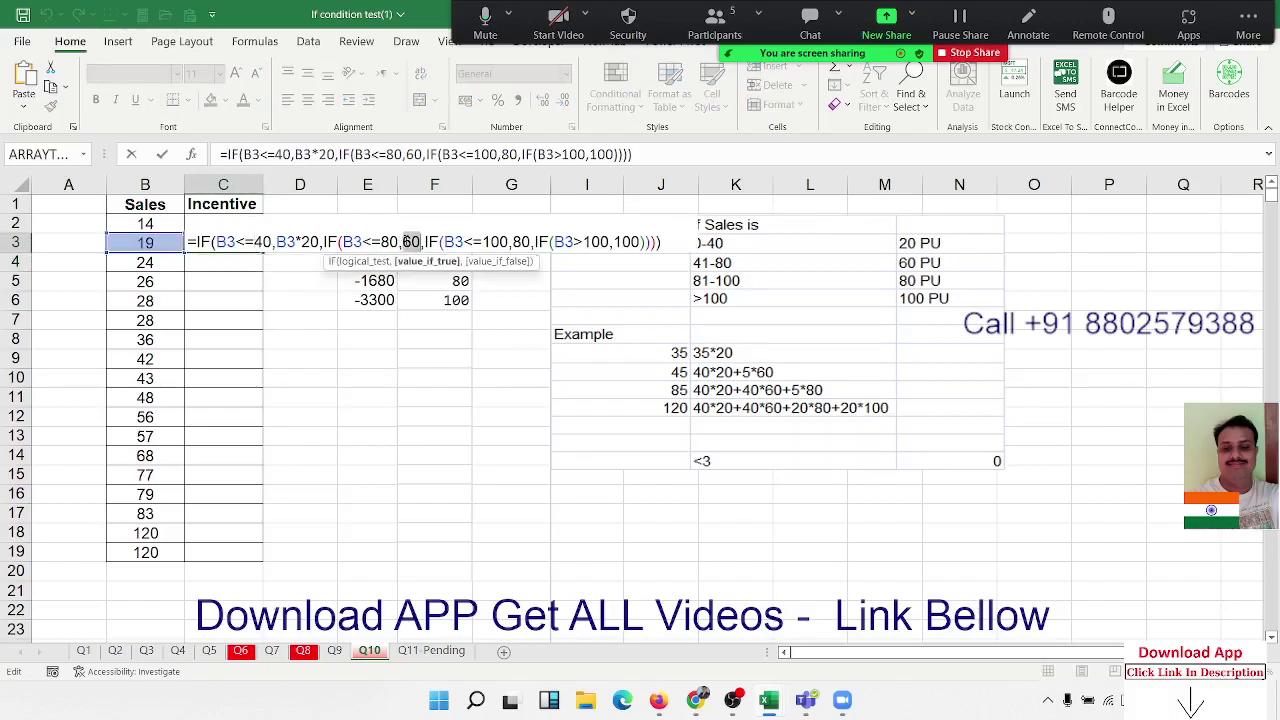
{"action": "key", "text": "ctrl+v"}
{"action": "key", "text": "Return"}
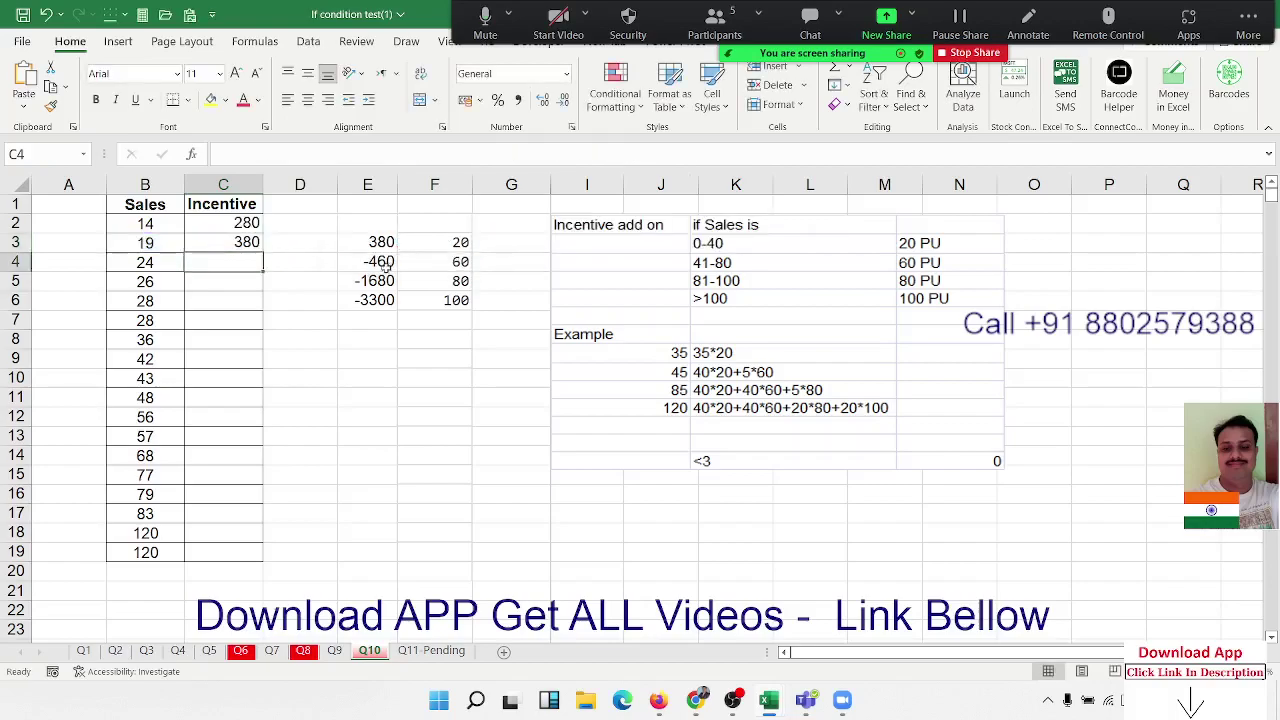
Swap C3's flat 80 result for E5's cumulative slab calculation.
{"action": "left_click", "coordinate": [378, 279]}
{"action": "left_click_drag", "start_coordinate": [224, 154], "coordinate": [410, 154]}
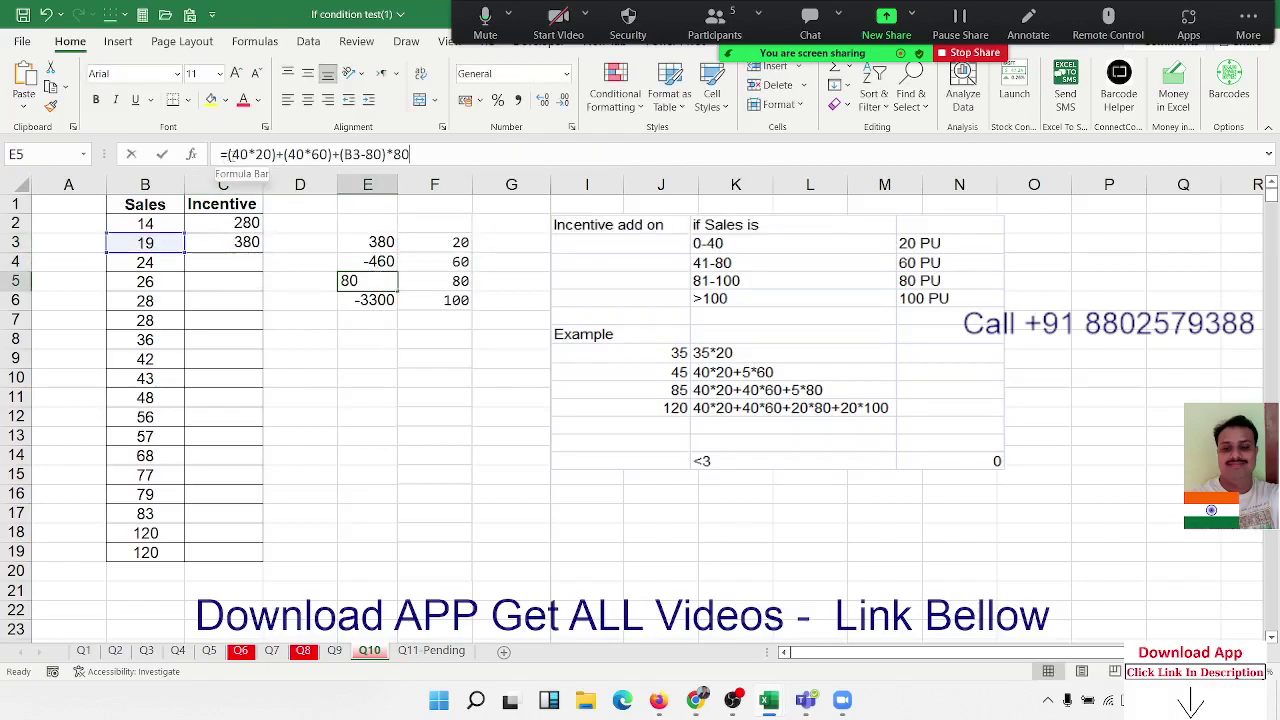
{"action": "key", "text": "ctrl+v"}
{"action": "key", "text": "Return"}
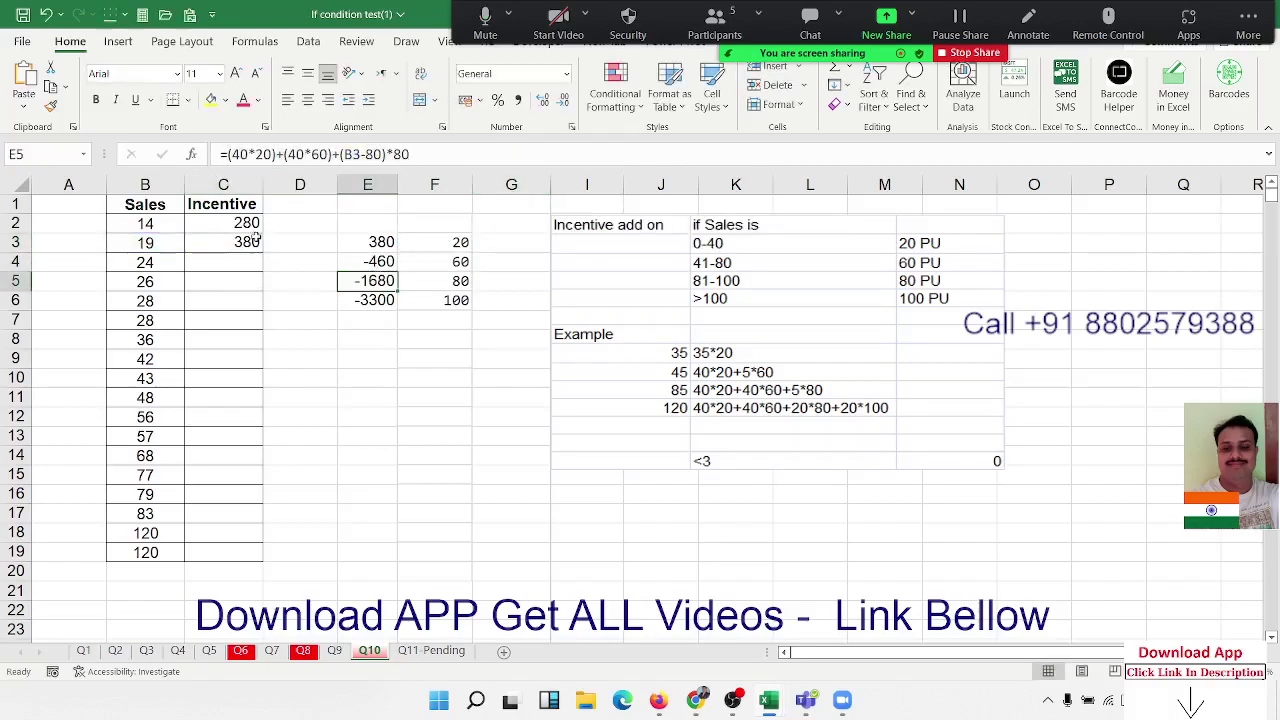
{"action": "double_click", "coordinate": [255, 242]}
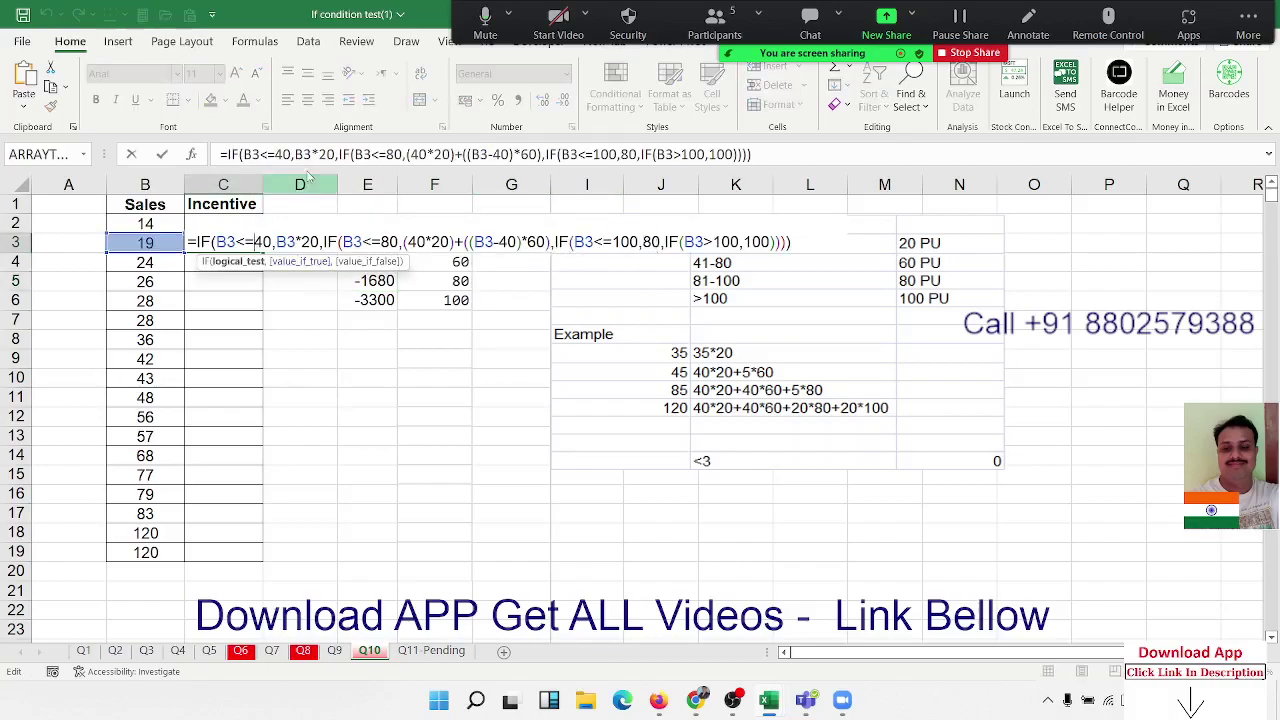
{"action": "left_click", "coordinate": [628, 154]}
{"action": "double_click", "coordinate": [628, 154]}
{"action": "type", "text": "(40*20)+(40*60)+(B3-80)*80"}
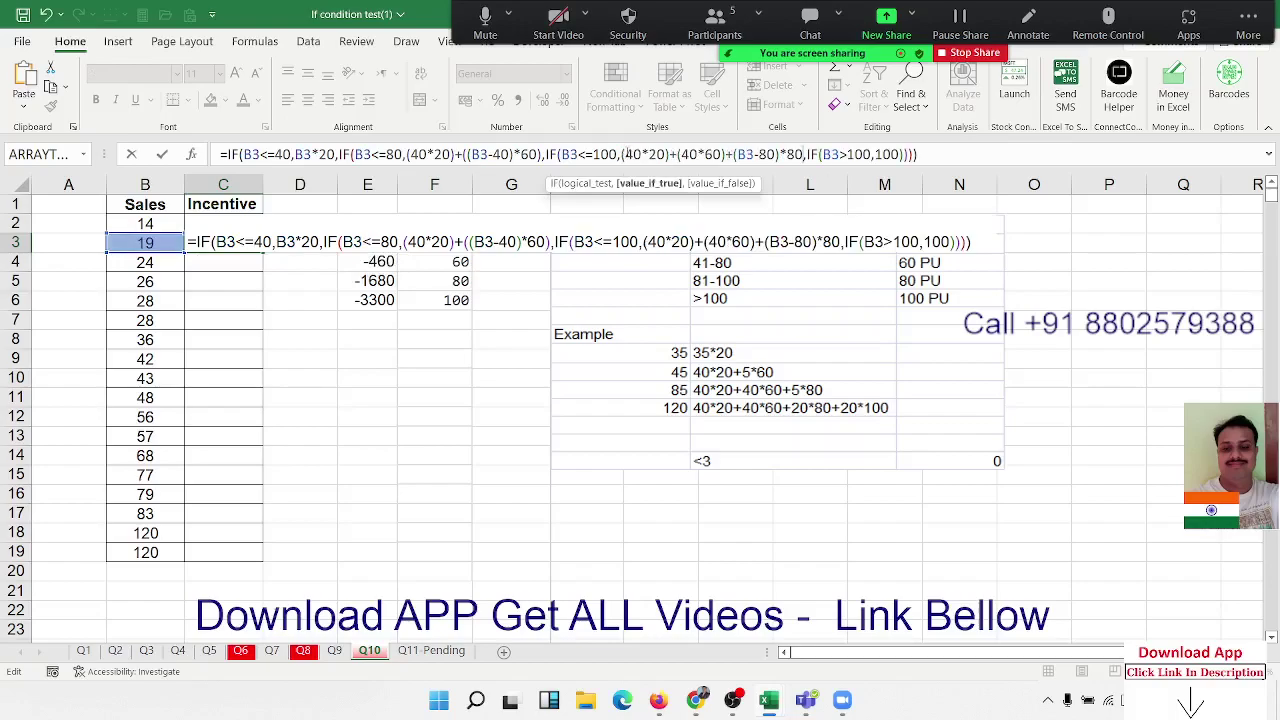
{"action": "key", "text": "Return"}
Paste E6's 800+2400+1600+(B3-100)*100 over C3's final flat 100.
{"action": "left_click", "coordinate": [455, 295]}
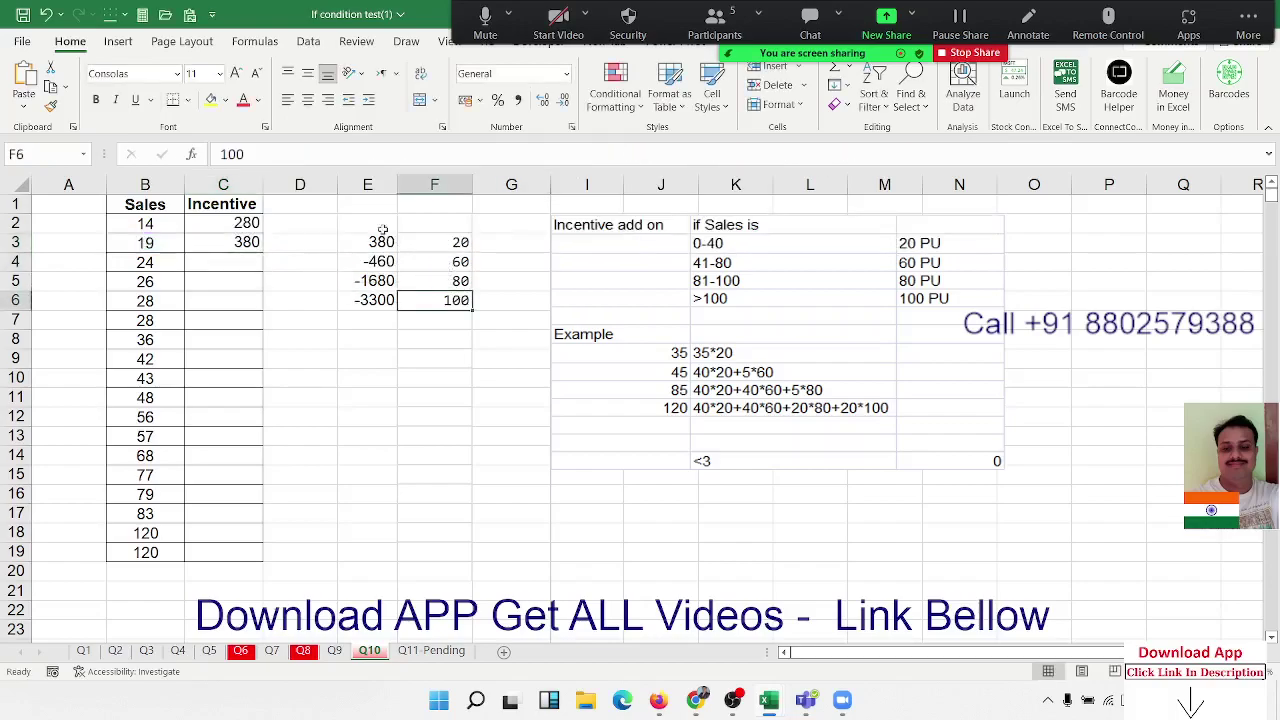
{"action": "left_click", "coordinate": [380, 303]}
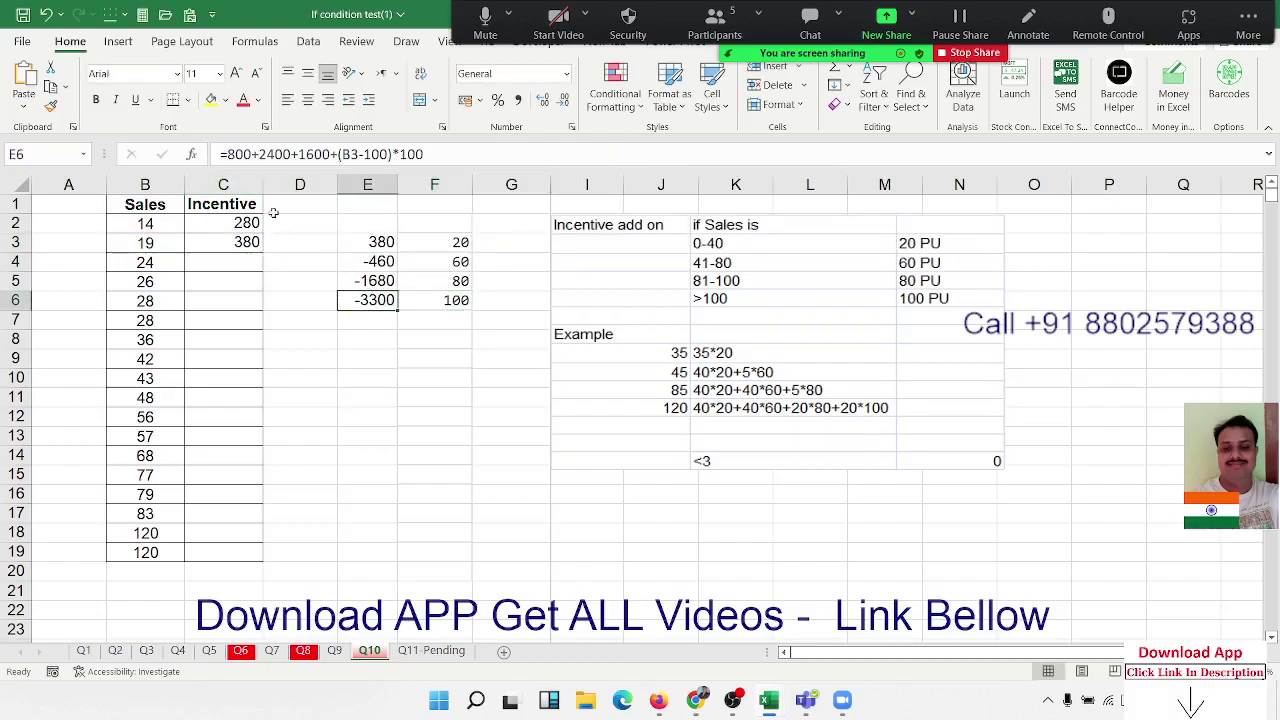
{"action": "left_click", "coordinate": [229, 154]}
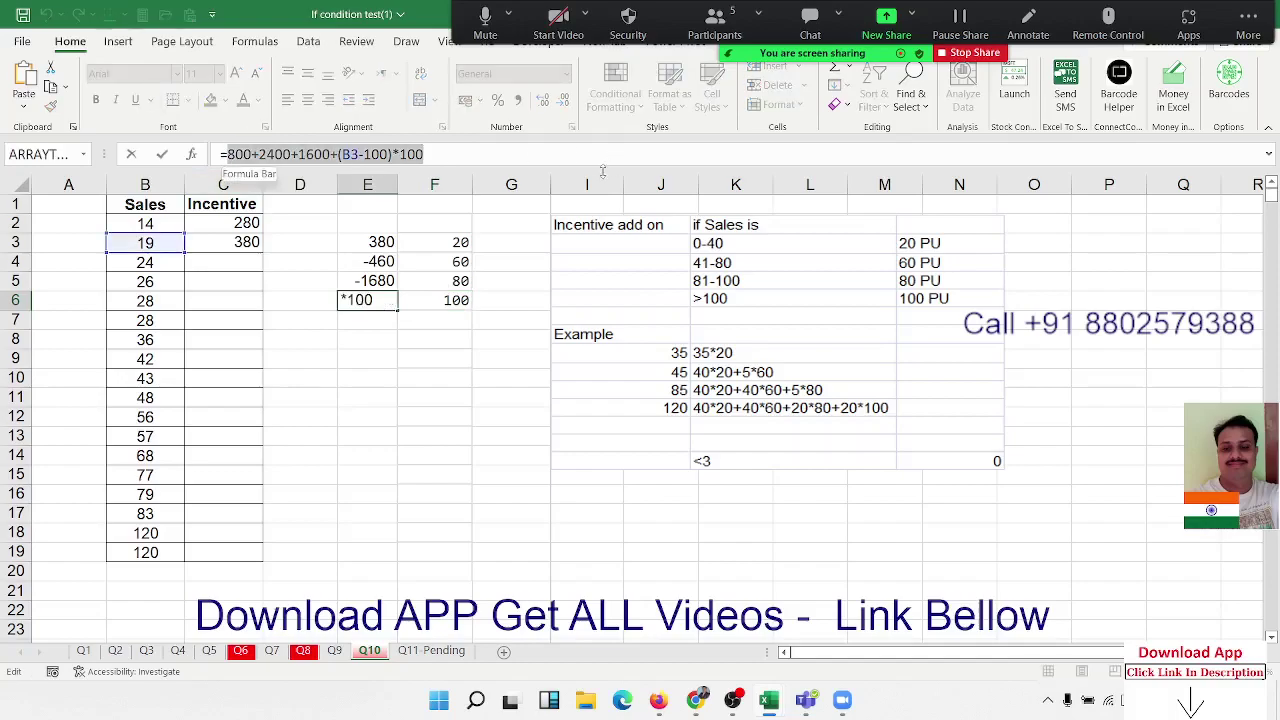
{"action": "key", "text": "Escape"}
{"action": "double_click", "coordinate": [243, 236]}
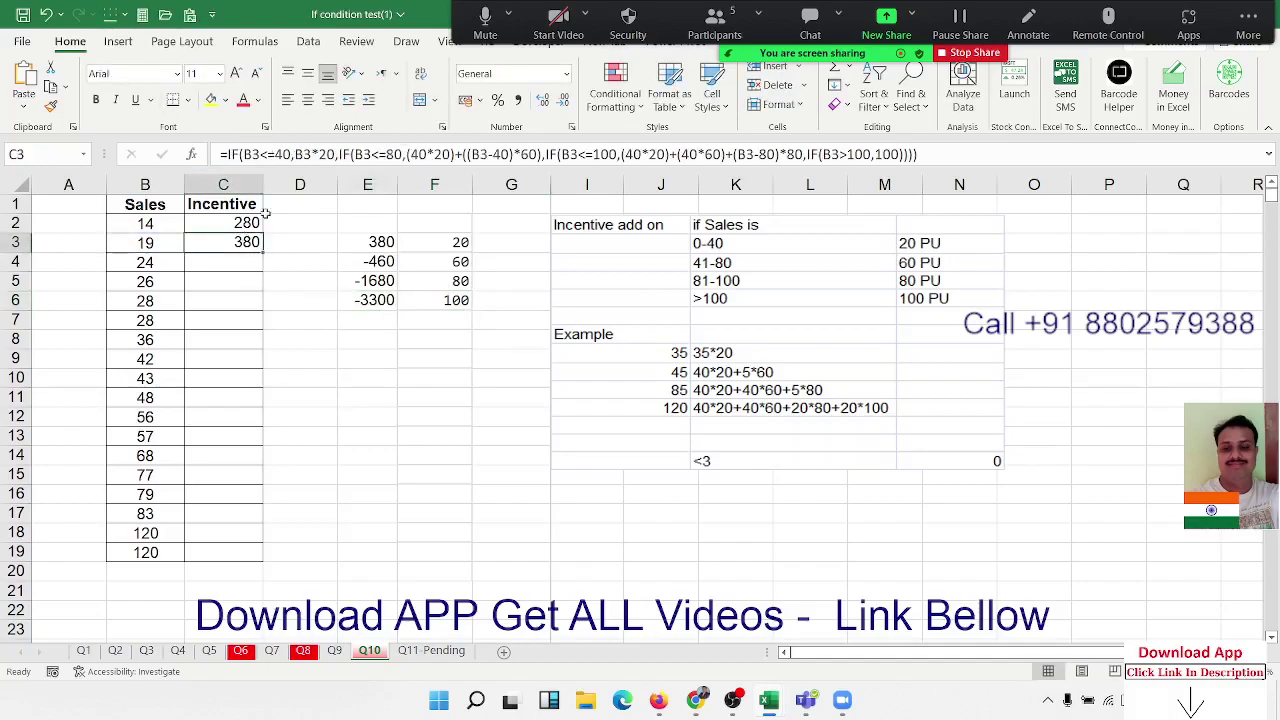
{"action": "double_click", "coordinate": [887, 155]}
{"action": "type", "text": "800+2400+1600+(B3-100)*100"}
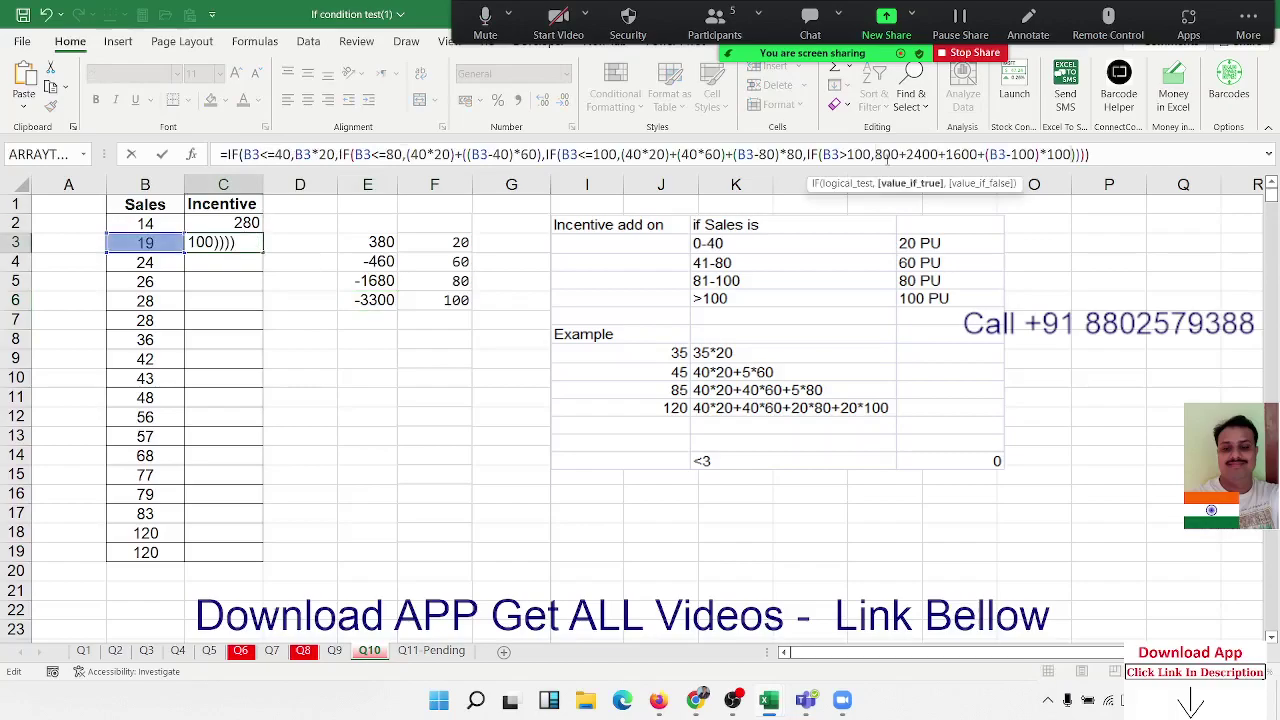
{"action": "key", "text": "Return"}
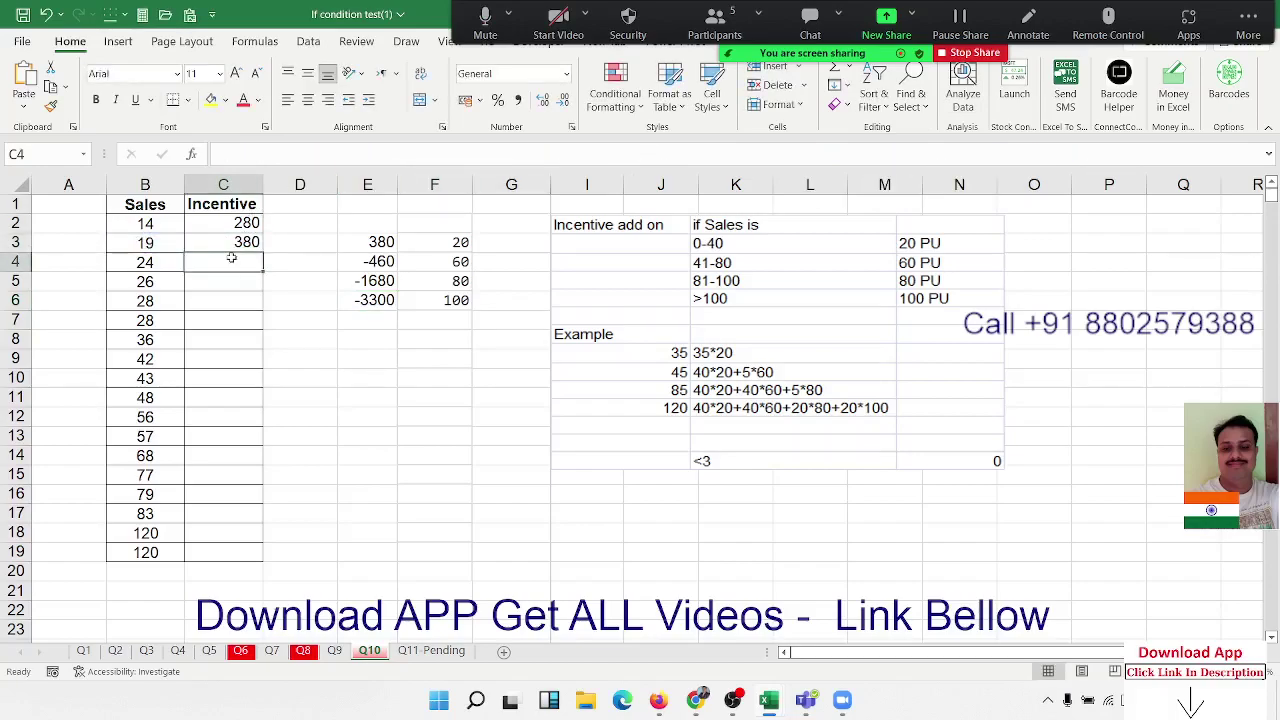
Review C3's finished nested formula, still showing 380.
{"action": "left_click", "coordinate": [222, 245]}
{"action": "double_click", "coordinate": [222, 245]}
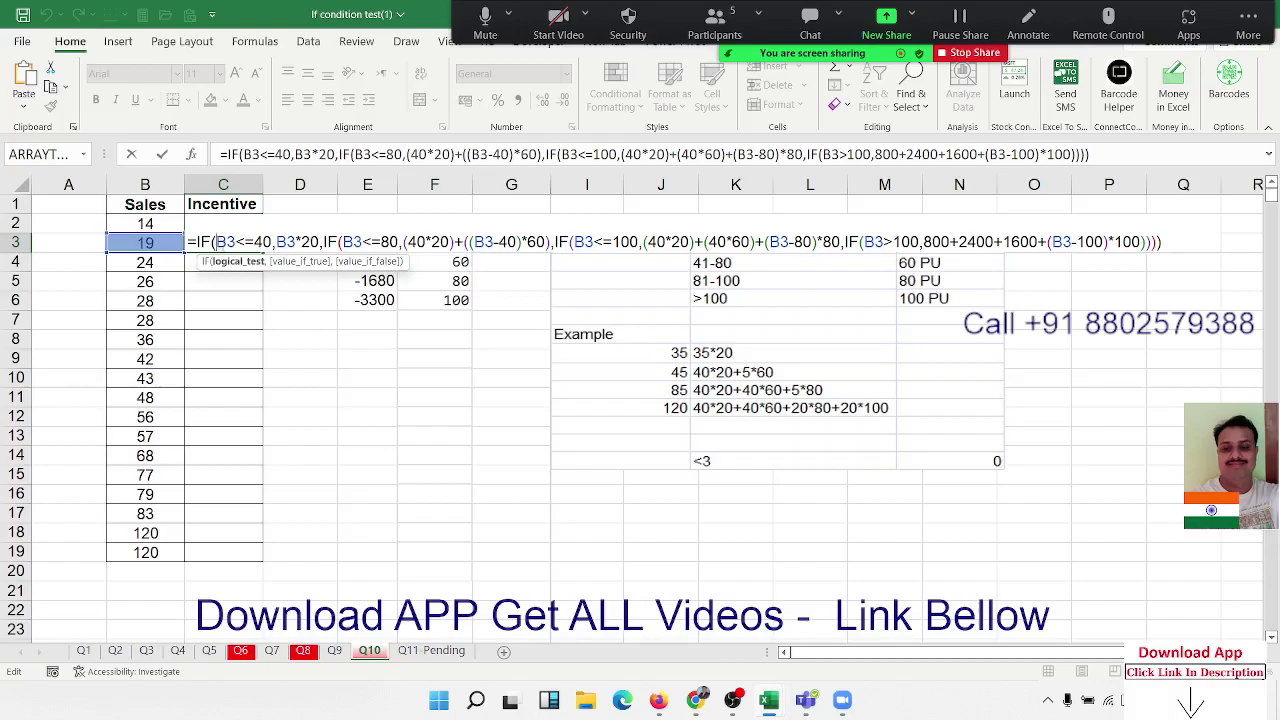
{"action": "key", "text": "Return"}
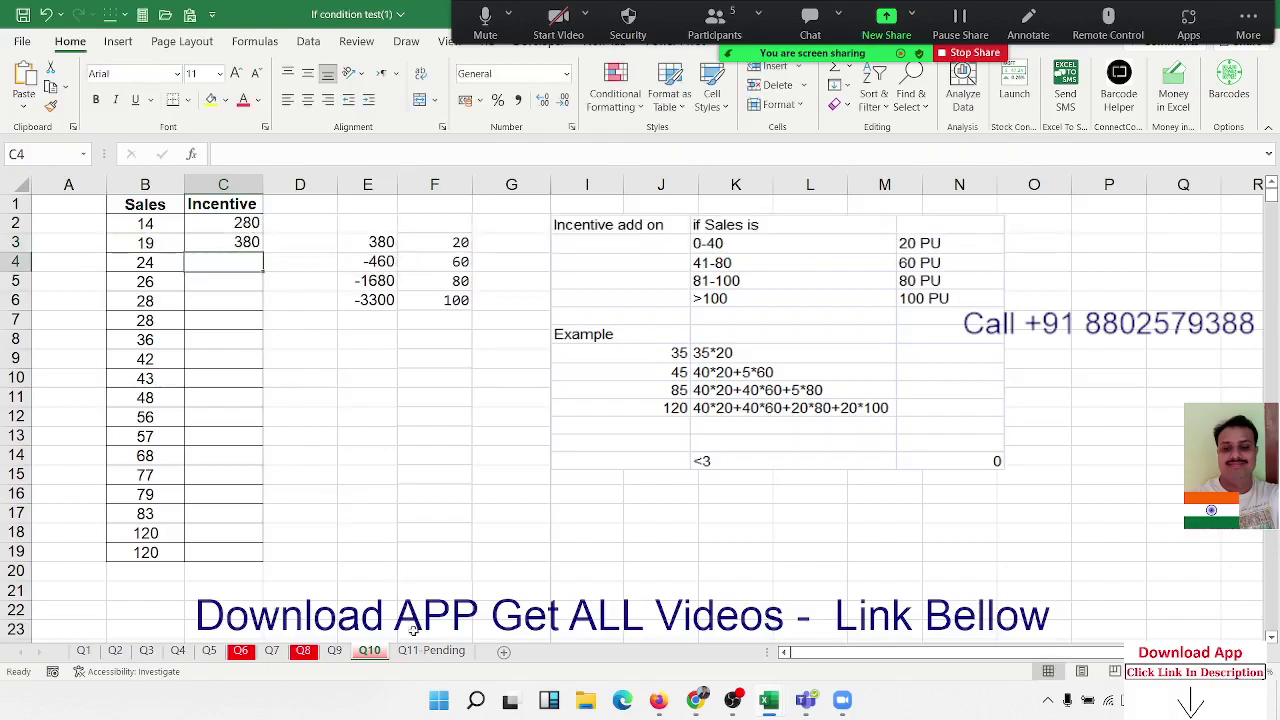
On Q11-Pending, clear the P, R, T helper cells A4:B6 and E2's interest formula.
{"action": "left_click", "coordinate": [436, 652]}
{"action": "left_click", "coordinate": [355, 438]}
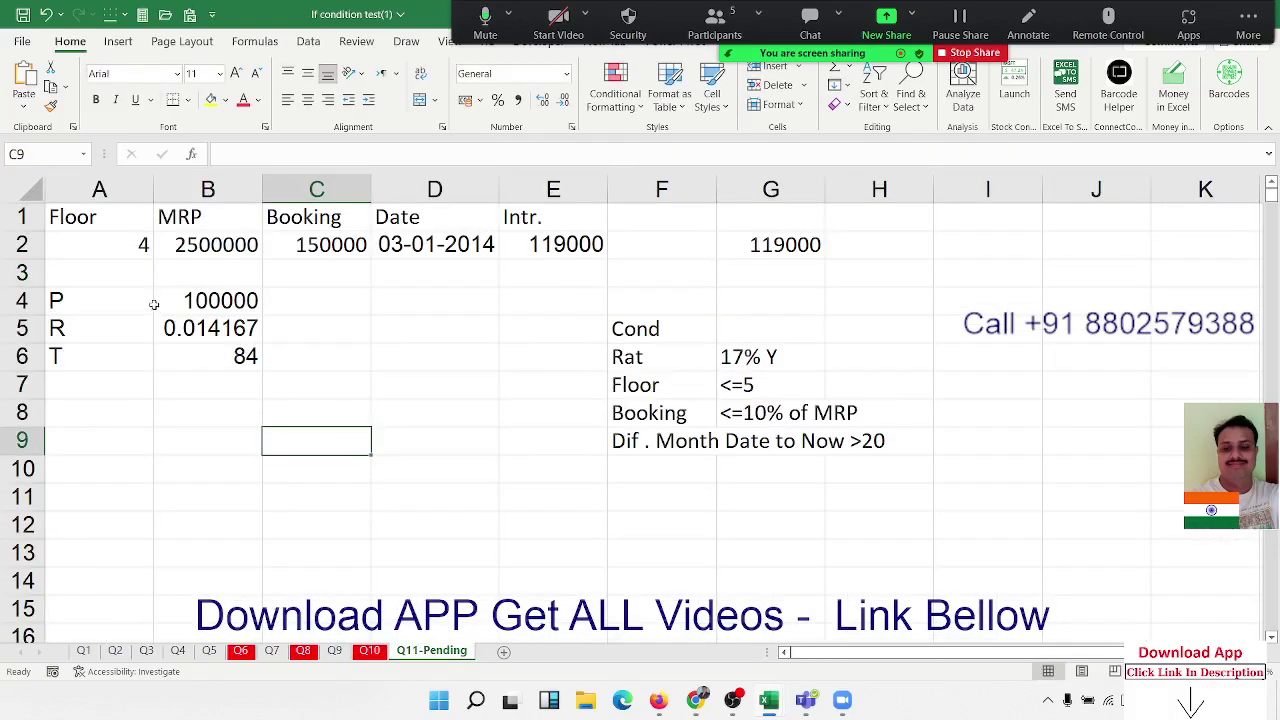
{"action": "left_click_drag", "start_coordinate": [124, 289], "coordinate": [230, 357]}
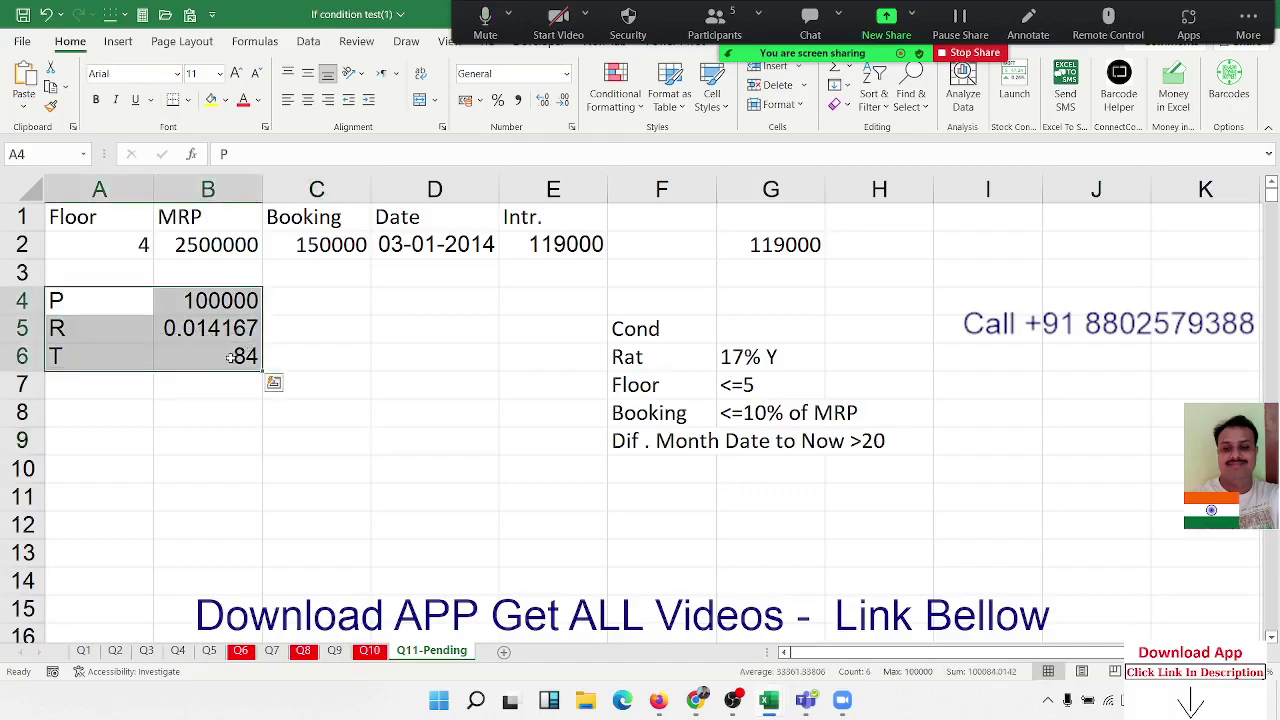
{"action": "key", "text": "Delete"}
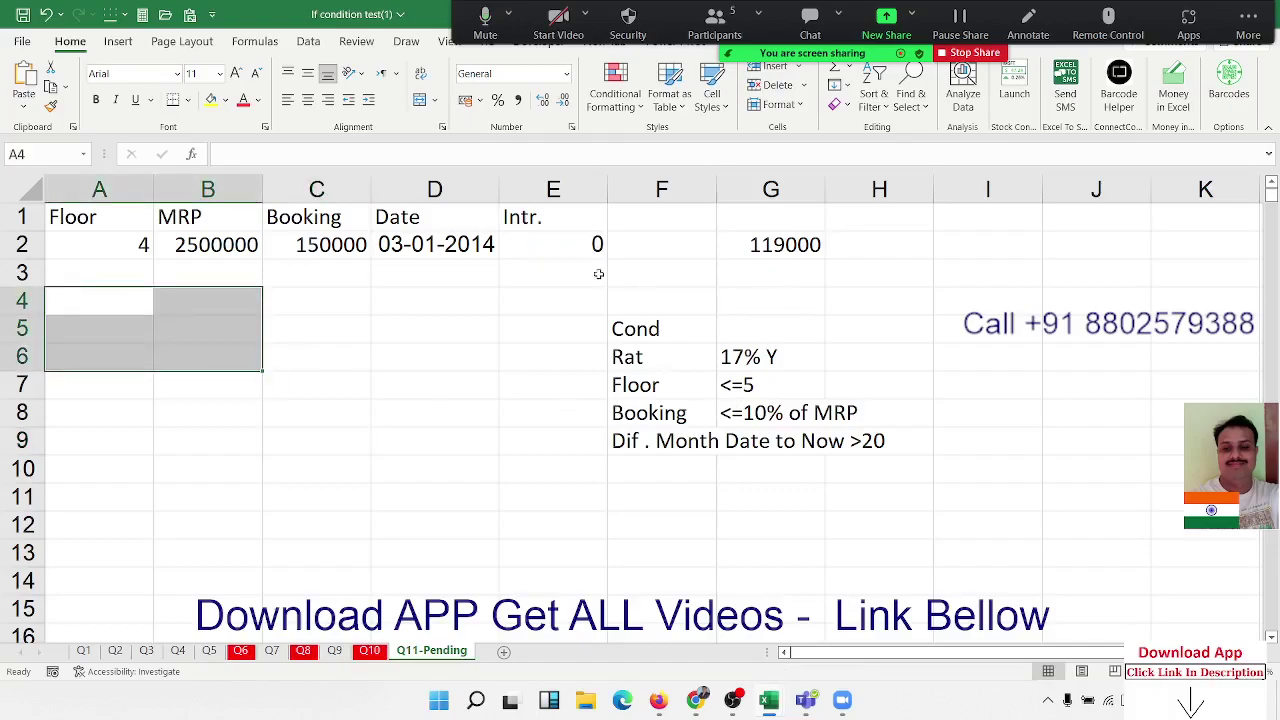
{"action": "left_click_drag", "start_coordinate": [537, 223], "coordinate": [547, 233]}
{"action": "left_click", "coordinate": [547, 245]}
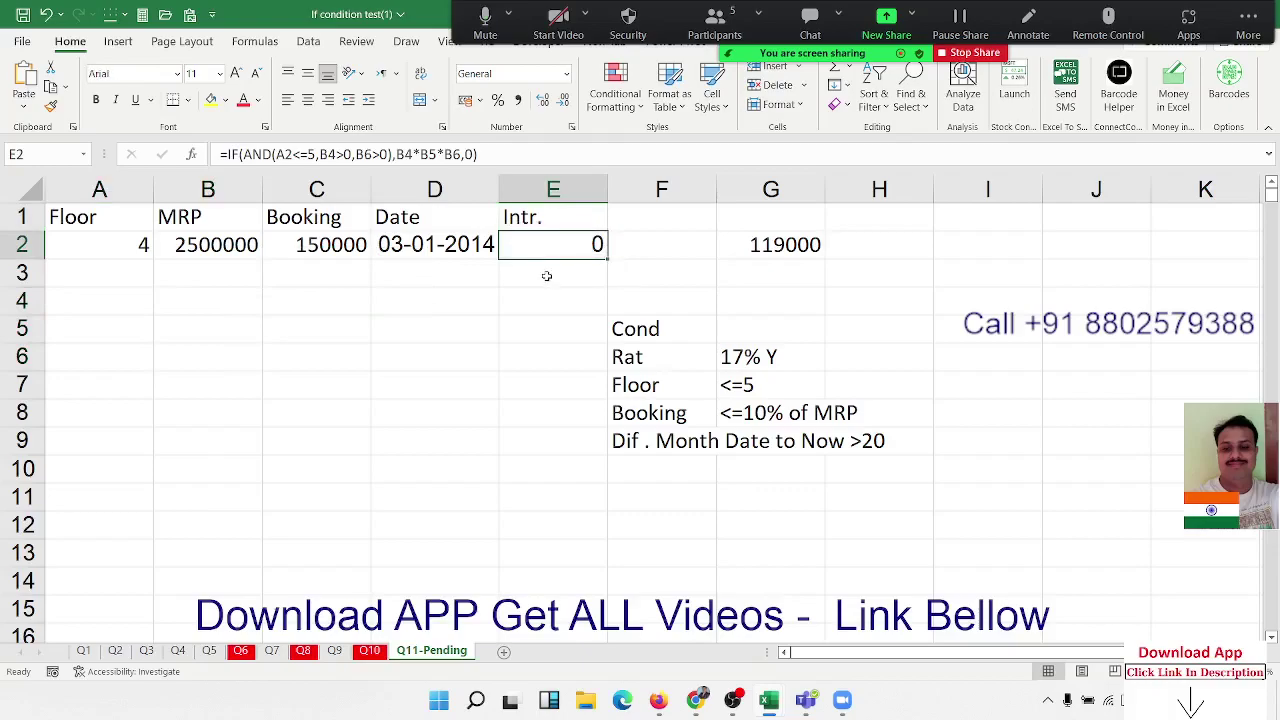
{"action": "key", "text": "Delete"}
Change the date in D2 to 03-01-2019.
{"action": "left_click", "coordinate": [455, 246]}
{"action": "double_click", "coordinate": [317, 146]}
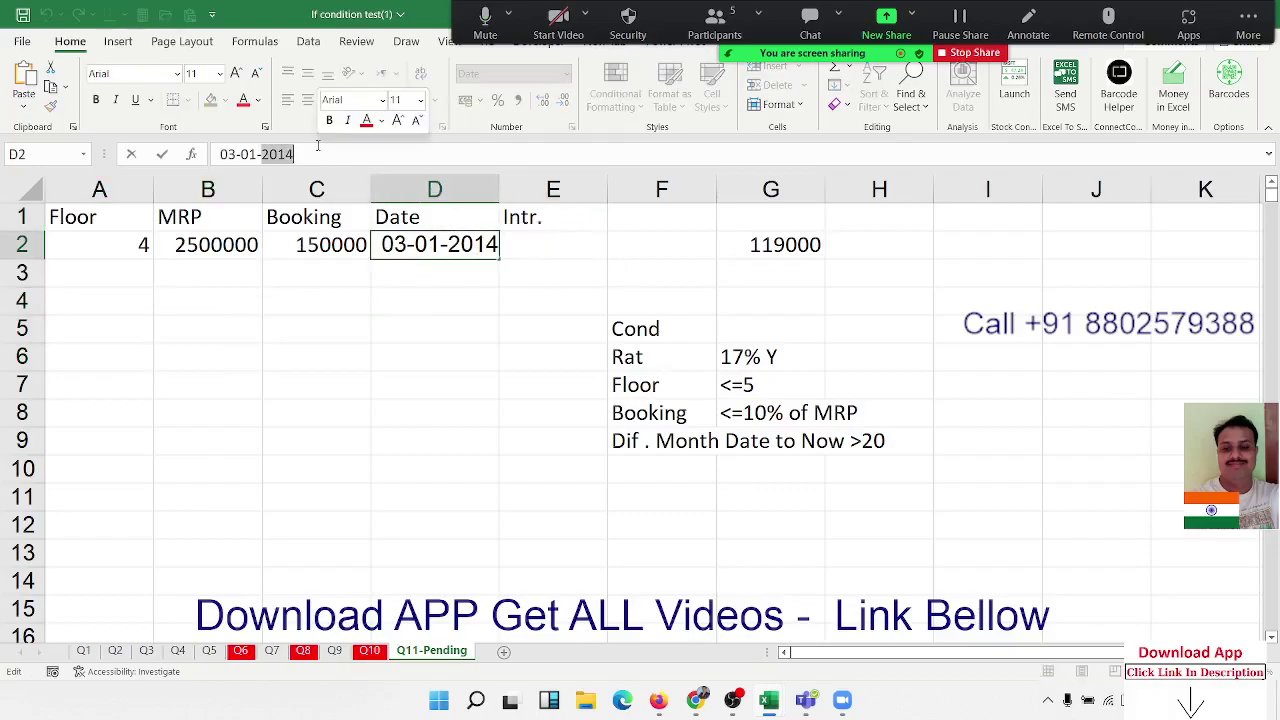
{"action": "type", "text": "2020"}
{"action": "key", "text": "Return"}
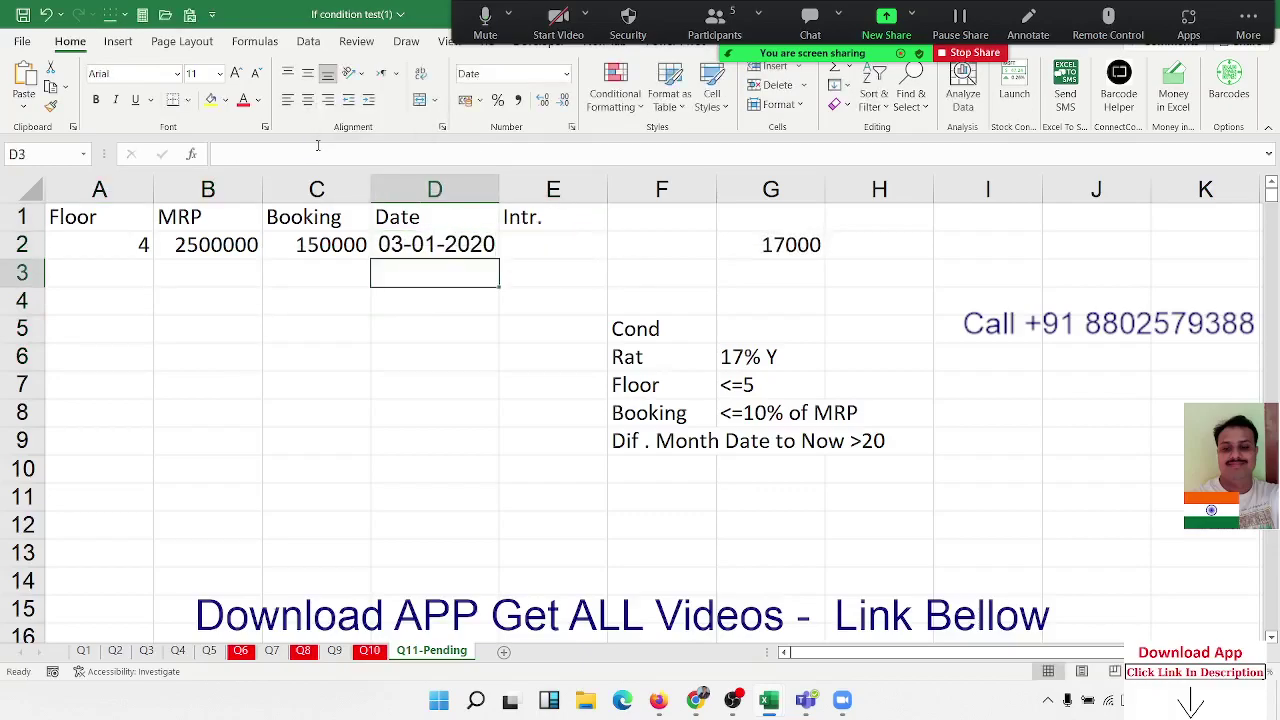
{"action": "left_click", "coordinate": [496, 249]}
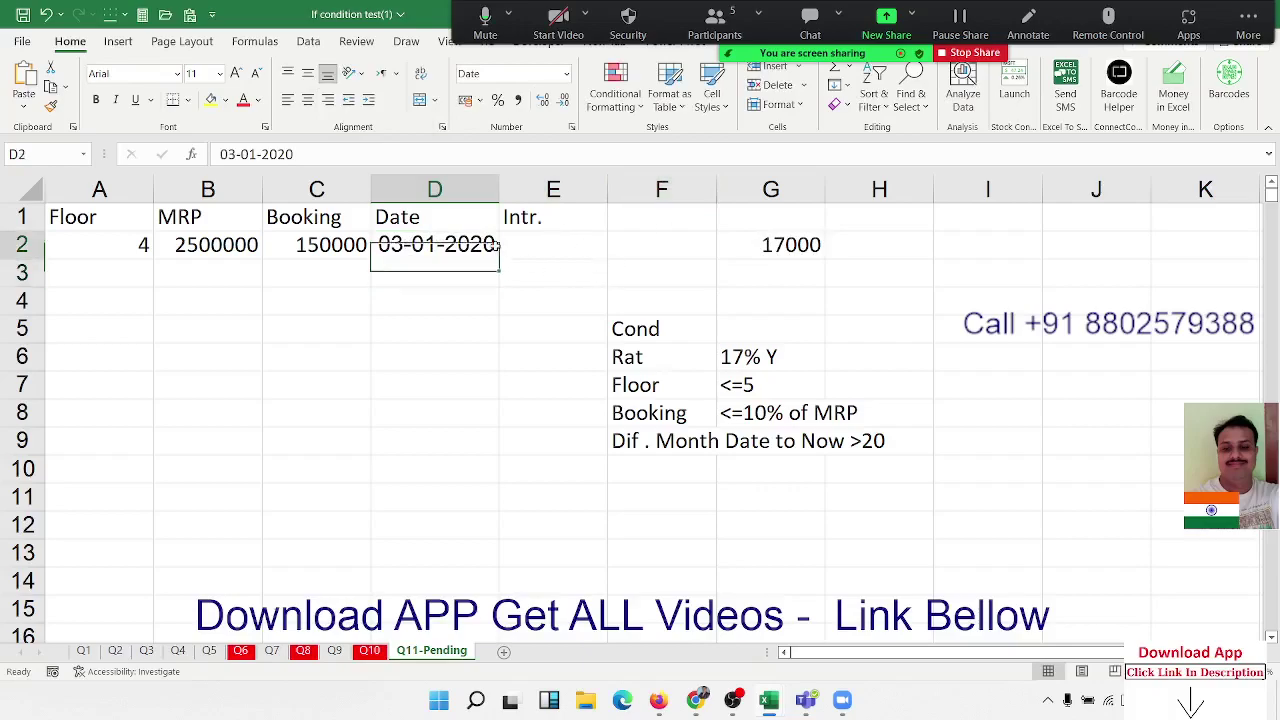
{"action": "left_click", "coordinate": [346, 152]}
{"action": "key", "text": "BackSpace"}
{"action": "key", "text": "BackSpace"}
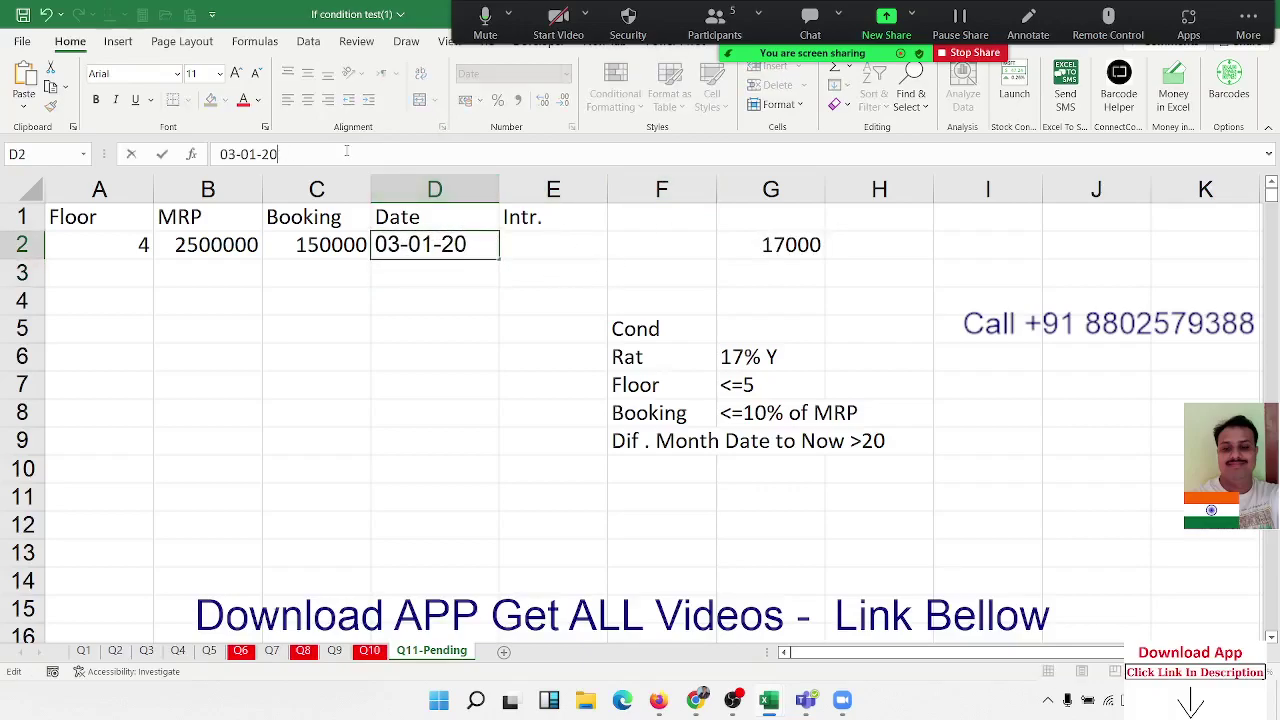
{"action": "type", "text": "19"}
{"action": "key", "text": "Return"}
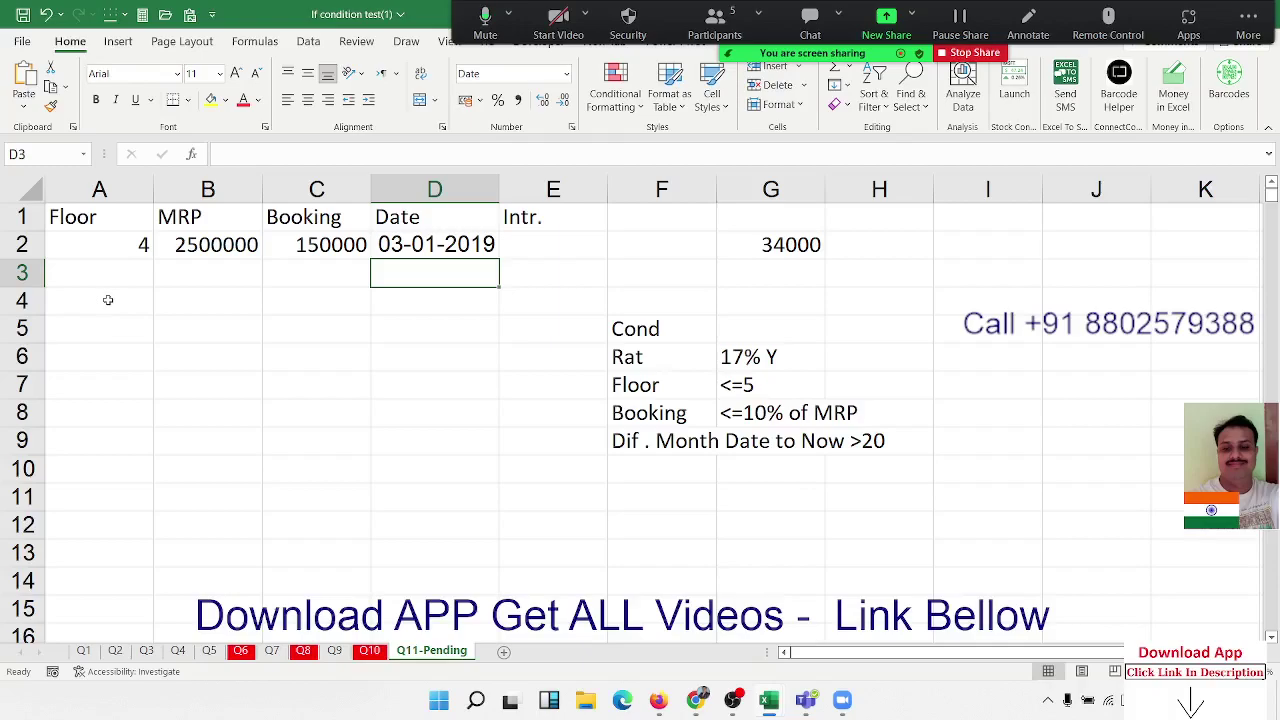
{"action": "key", "text": "Up"}
{"action": "key", "text": "Left"}
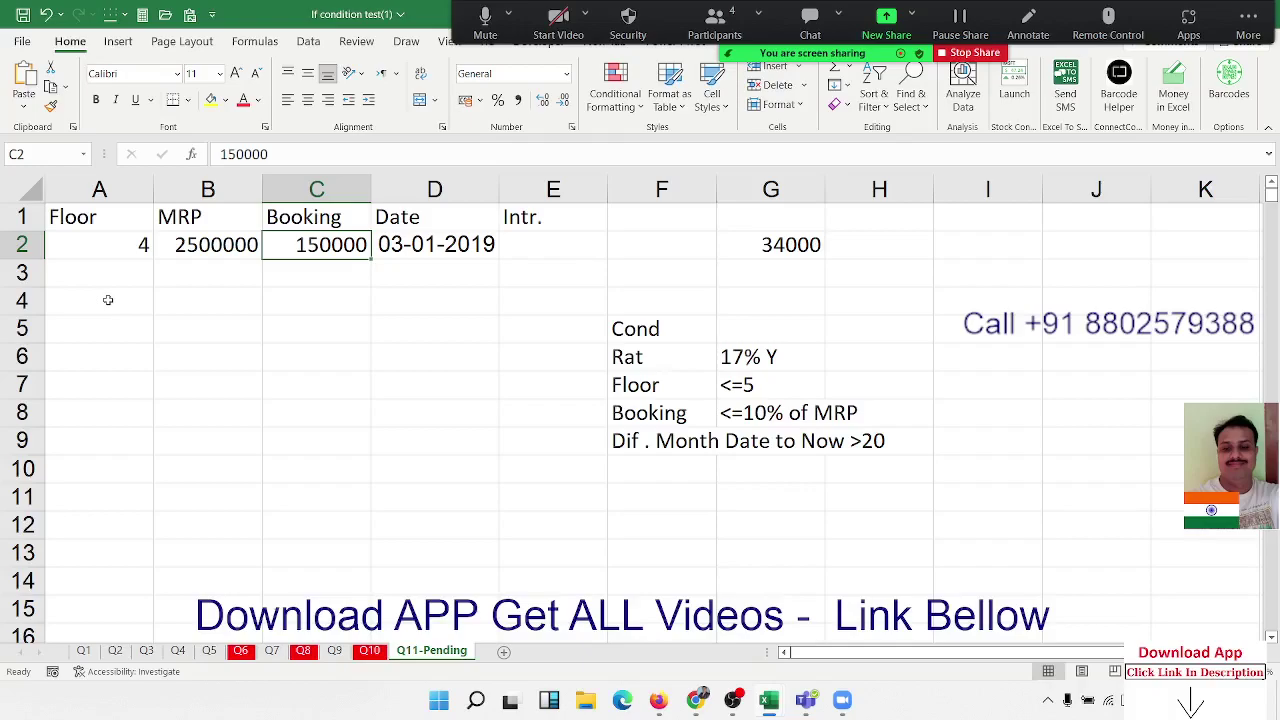
{"action": "key", "text": "Right"}
{"action": "key", "text": "Right"}
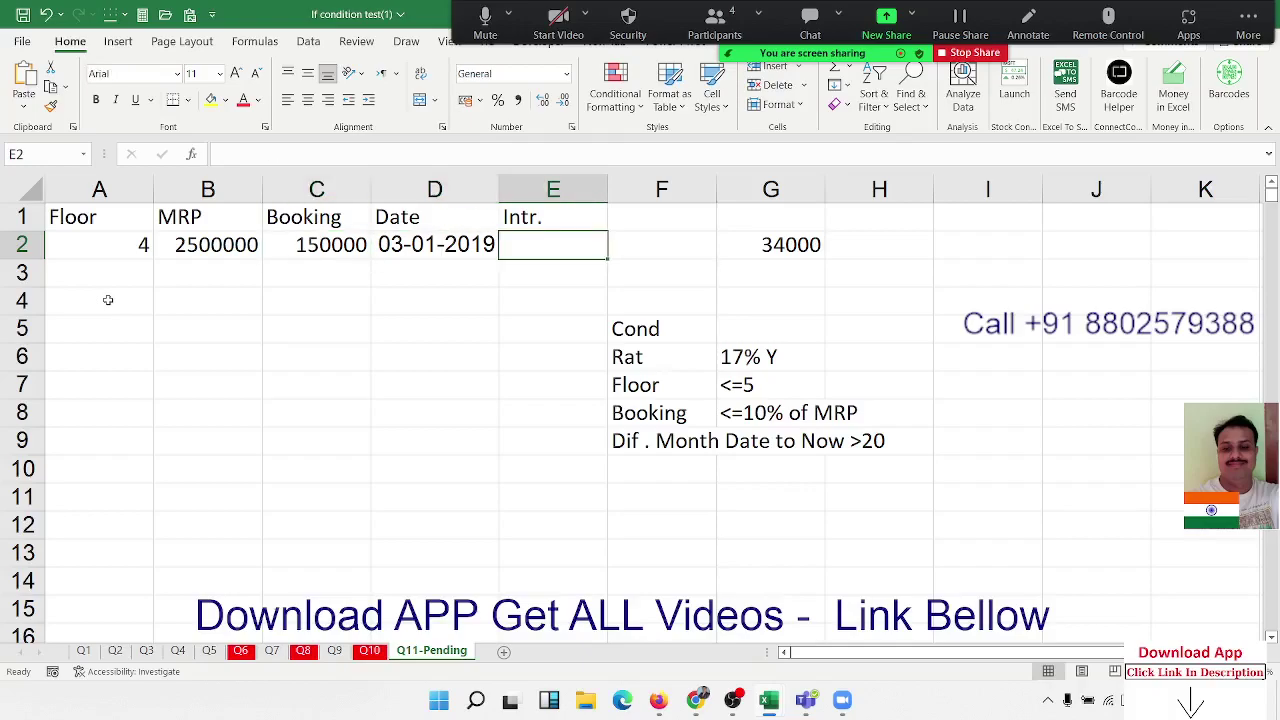
{"action": "key", "text": "Down"}
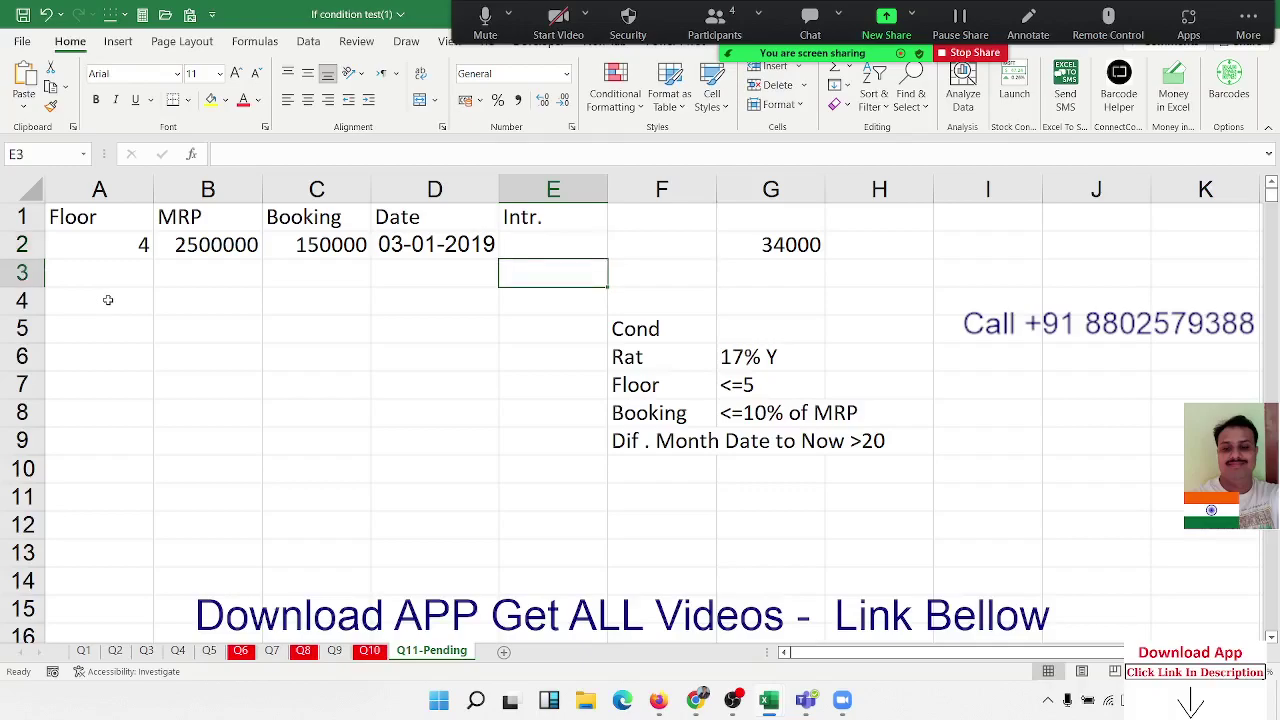
{"action": "key", "text": "Up"}
{"action": "key", "text": "Down"}
{"action": "key", "text": "Down"}
{"action": "key", "text": "Down"}
{"action": "key", "text": "Down"}
{"action": "key", "text": "Left"}
{"action": "key", "text": "Up"}
{"action": "key", "text": "Up"}
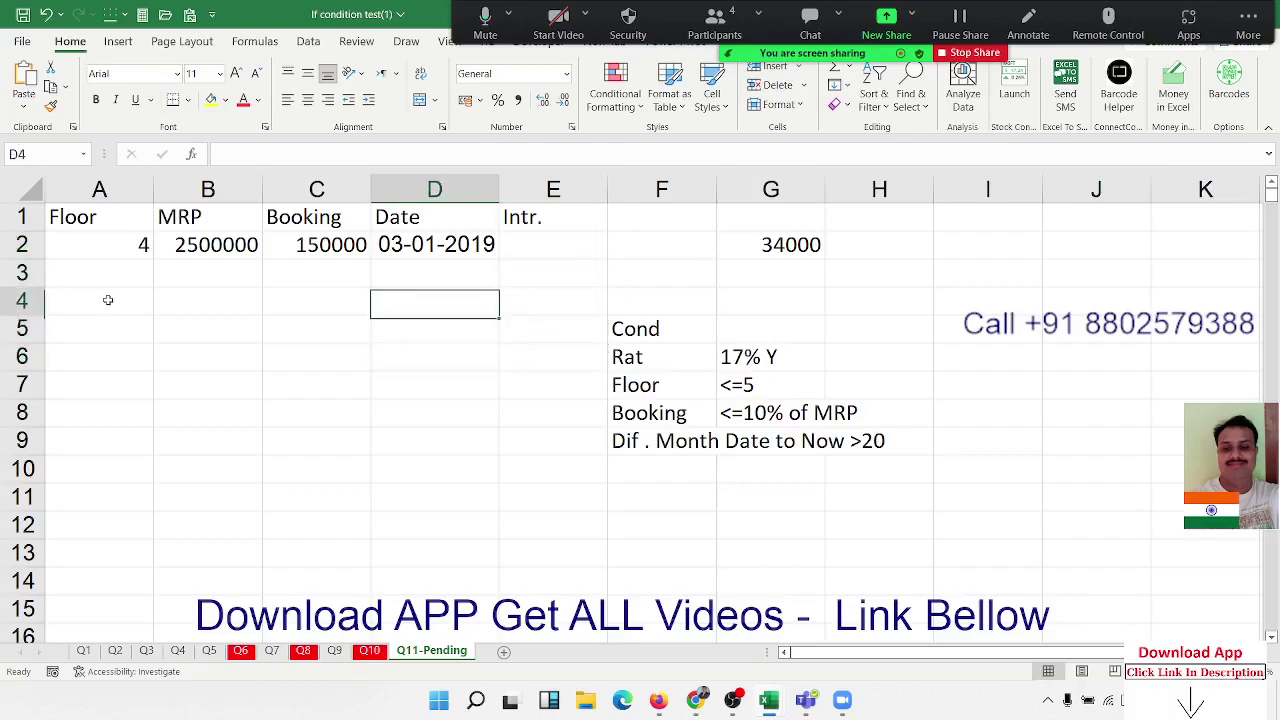
{"action": "key", "text": "Up"}
{"action": "key", "text": "Up"}
{"action": "key", "text": "Right"}
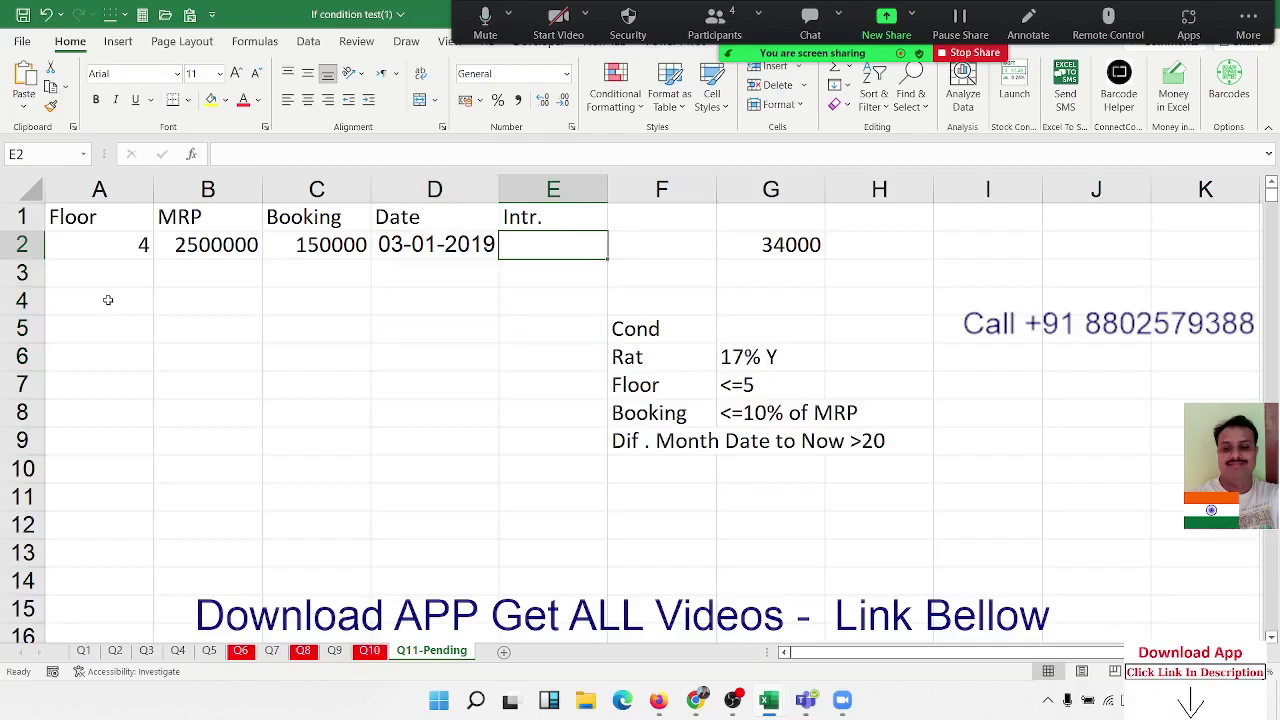
Start E2's AND formula with the tests A2<=5 and (B2*10%)>C2.
{"action": "type", "text": "=and("}
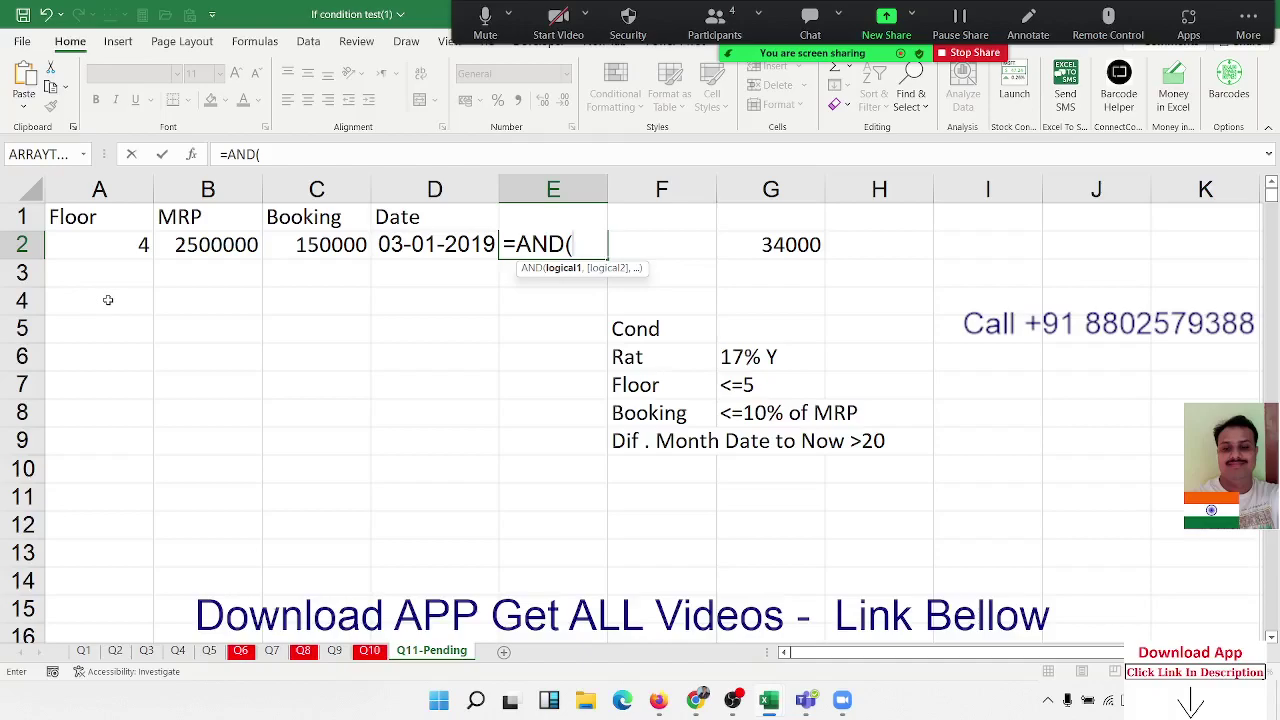
{"action": "left_click", "coordinate": [123, 245]}
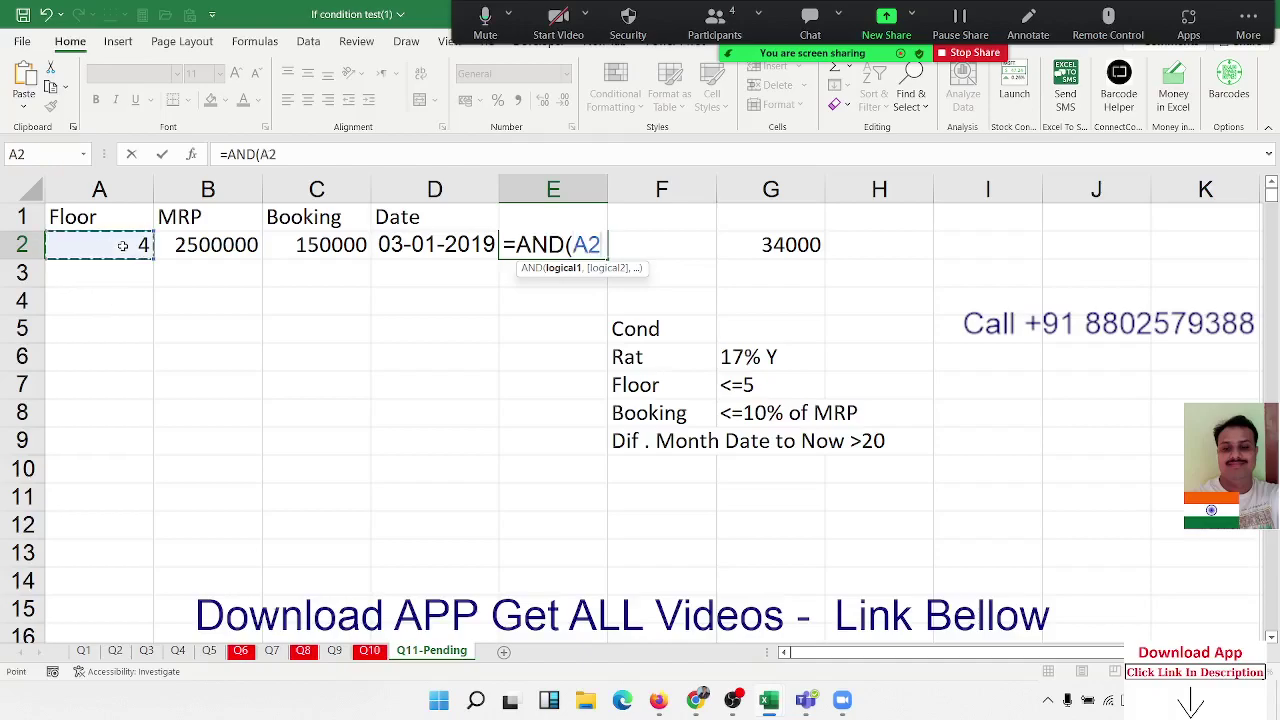
{"action": "type", "text": "<="}
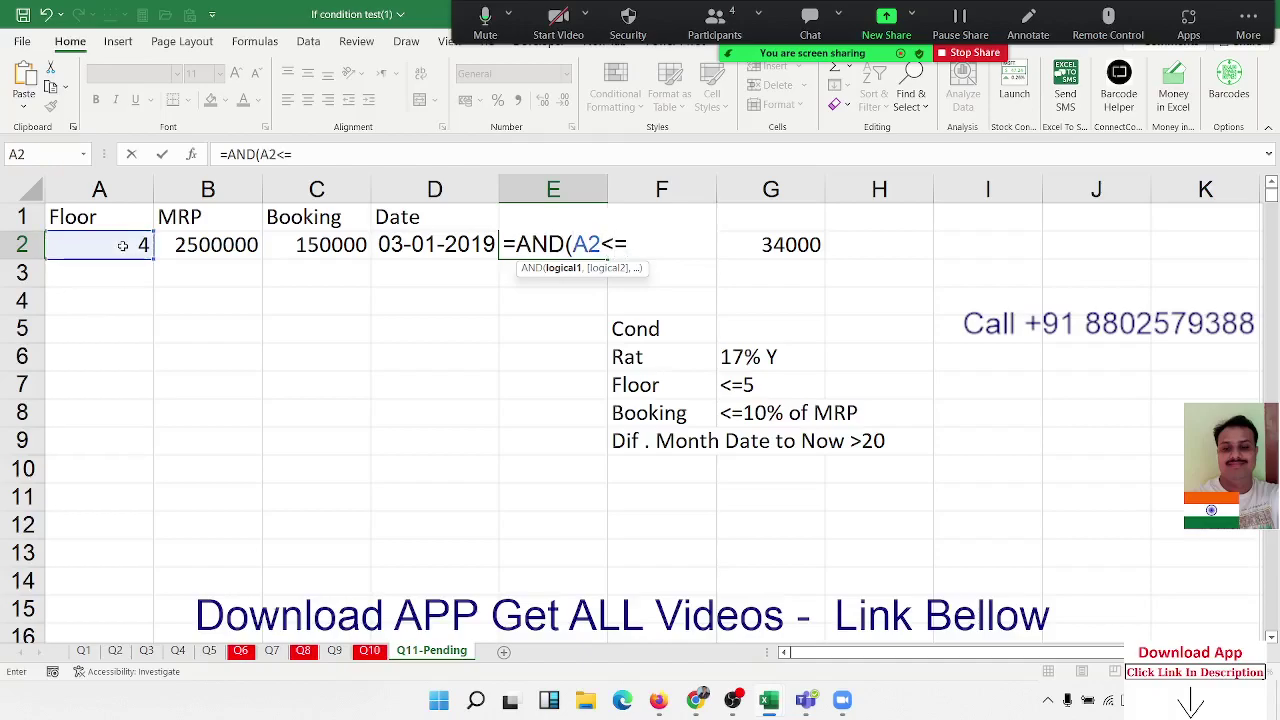
{"action": "type", "text": "5,"}
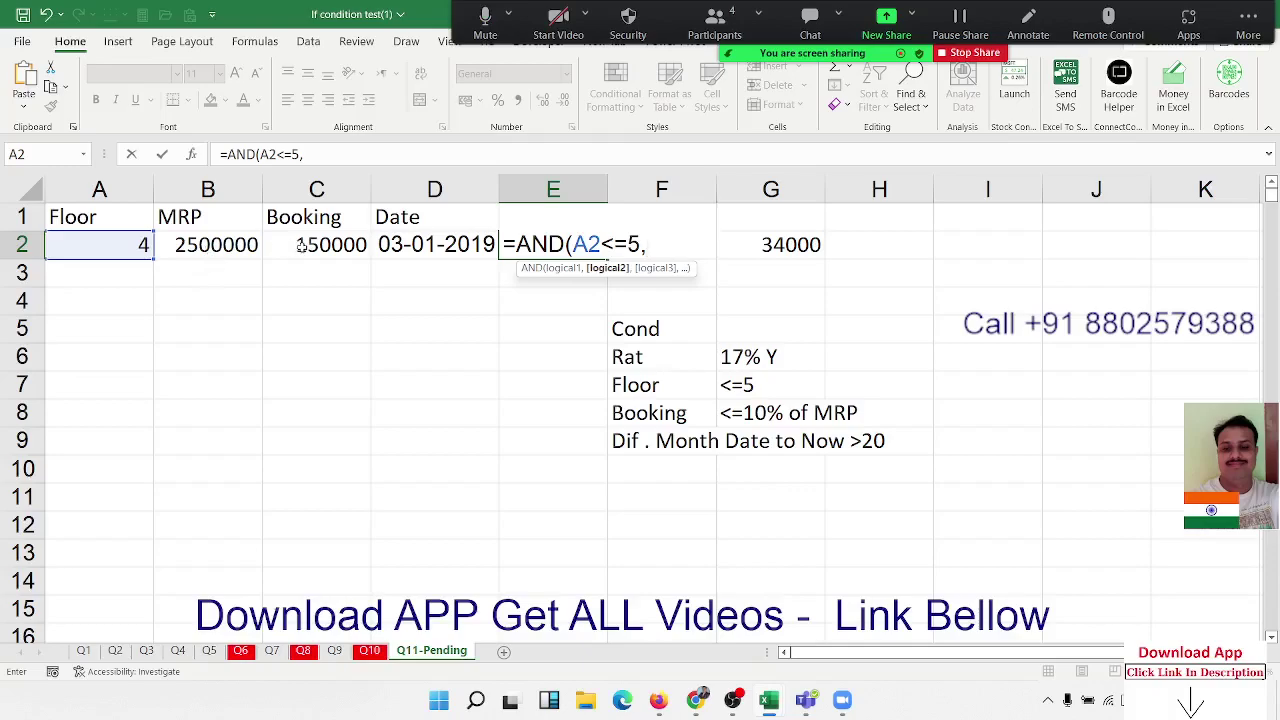
{"action": "type", "text": "("}
{"action": "left_click", "coordinate": [225, 245]}
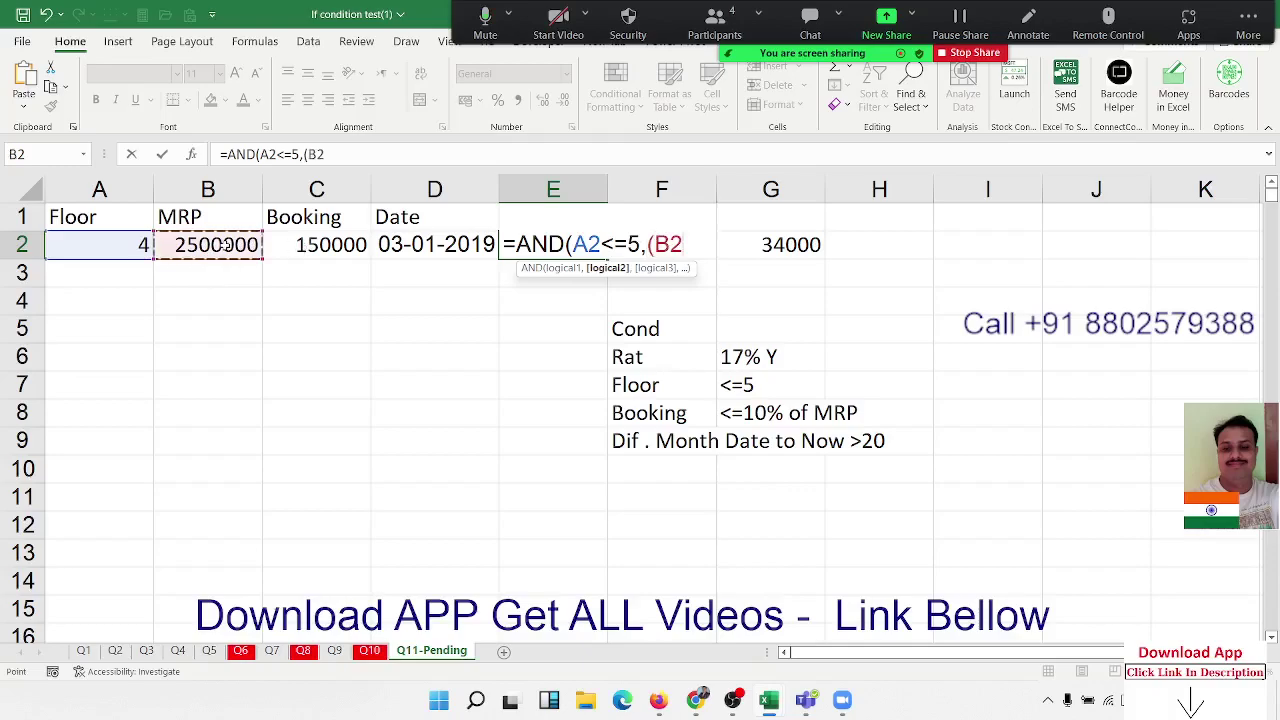
{"action": "type", "text": "*10"}
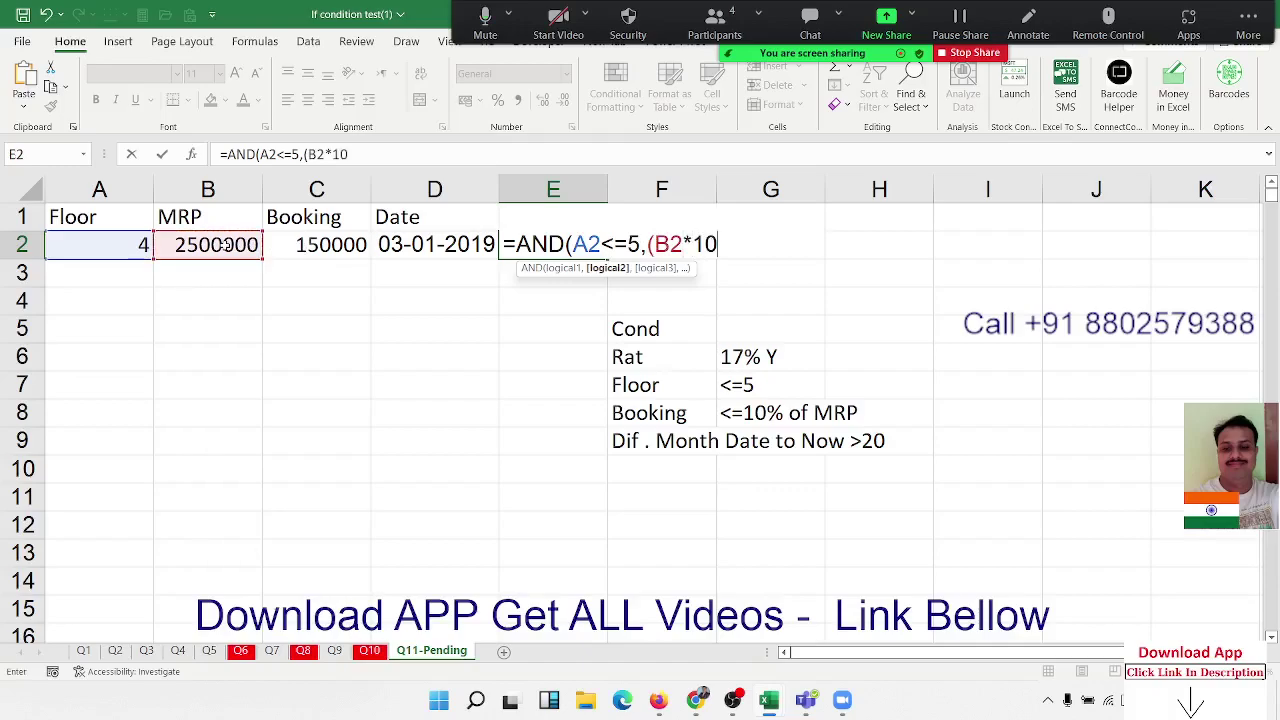
{"action": "type", "text": "%)"}
{"action": "type", "text": ">"}
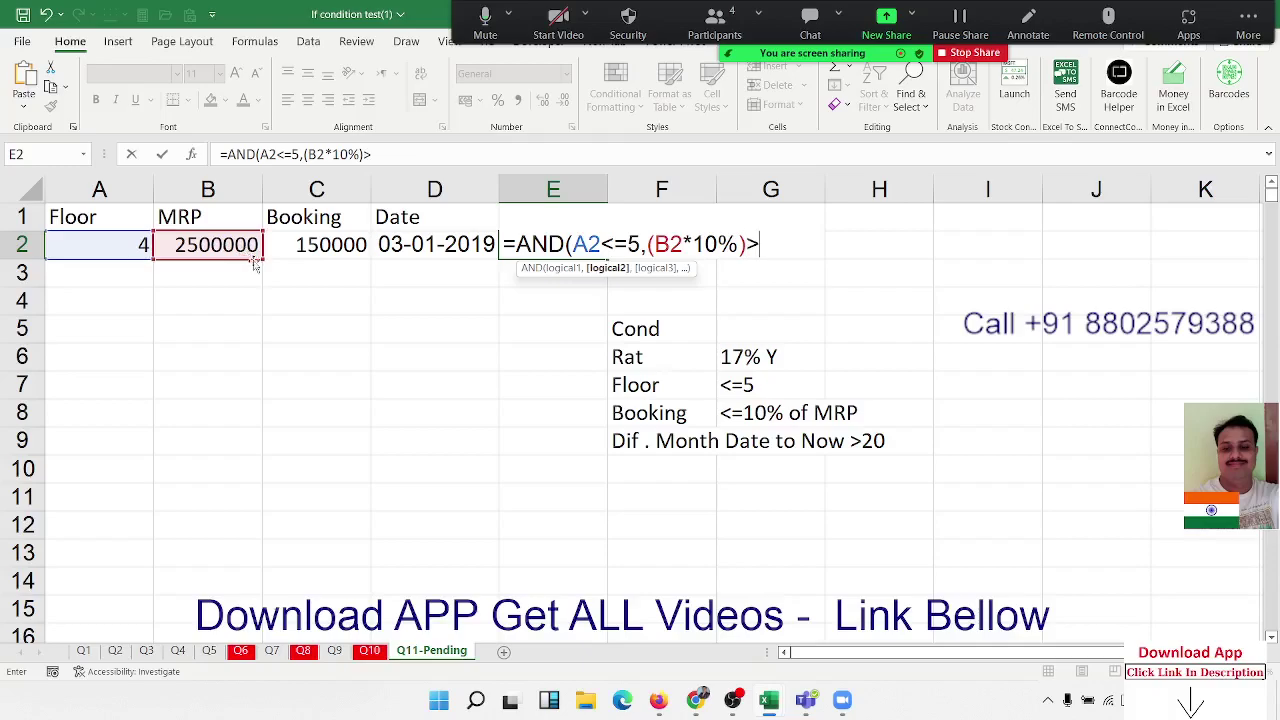
{"action": "left_click", "coordinate": [316, 245]}
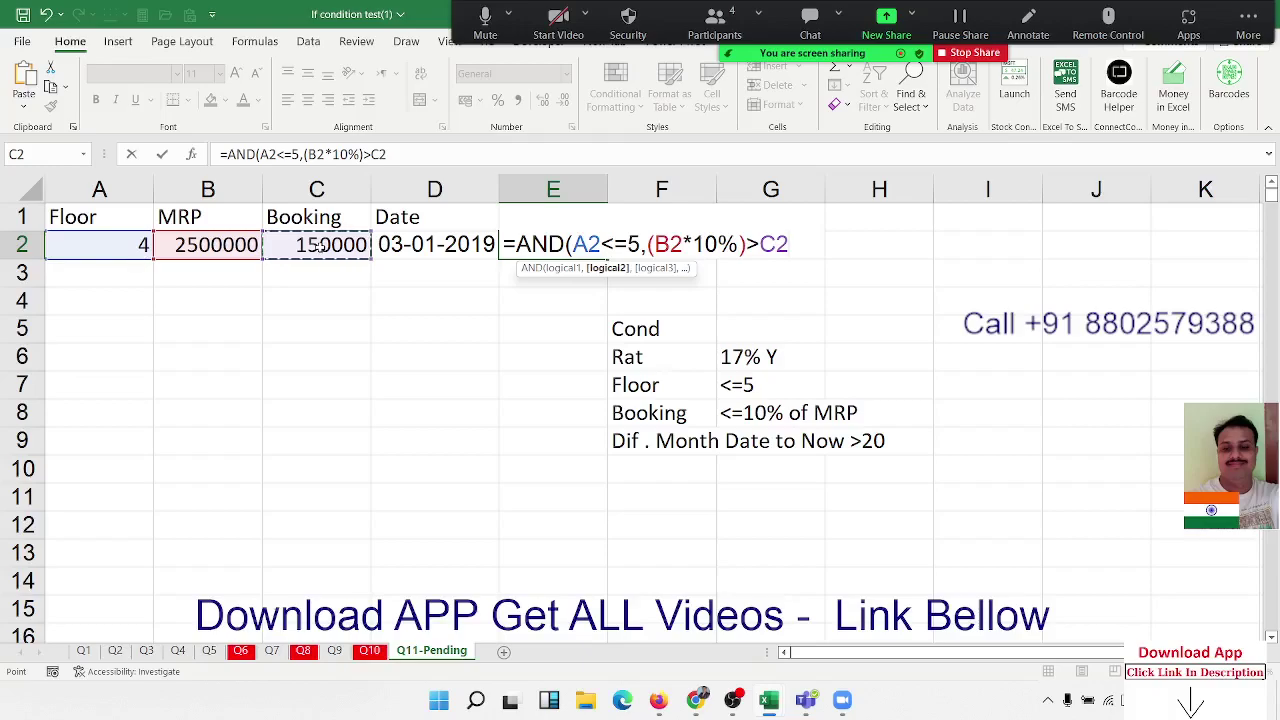
{"action": "type", "text": ","}
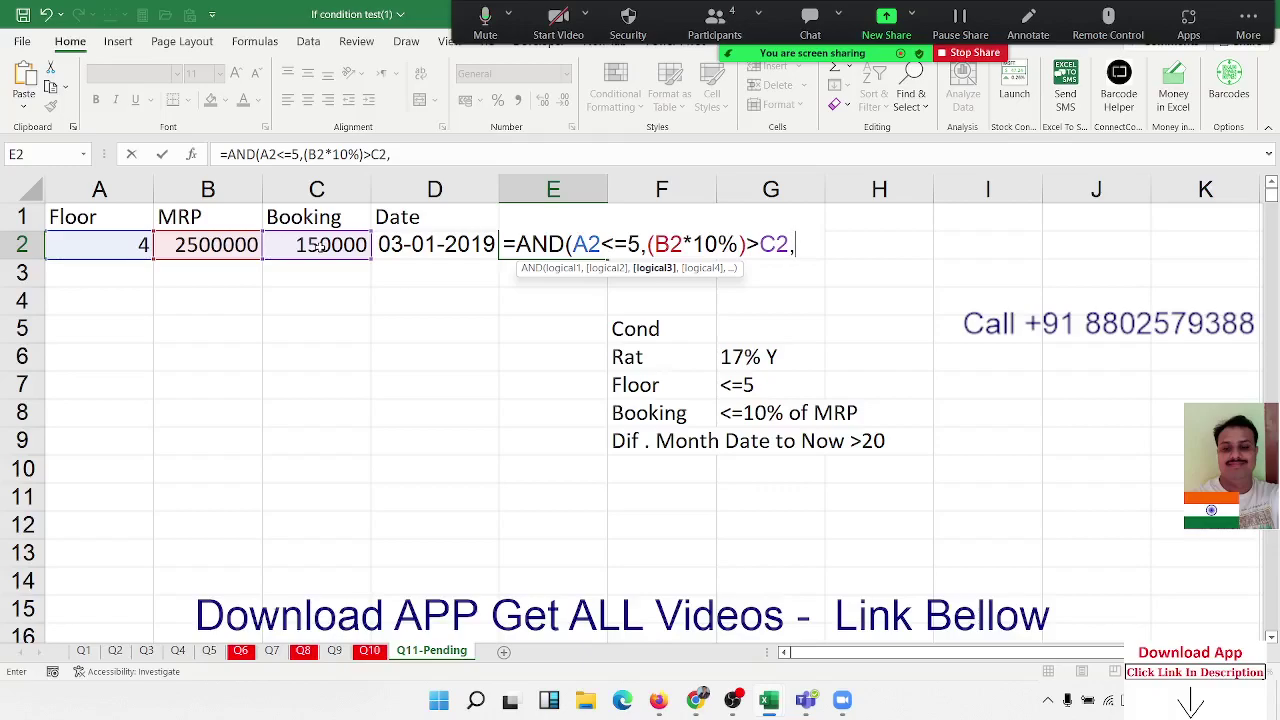
Add the DATEDIF(D2,TODAY(),"m")>20 month test and commit, so E2 returns TRUE.
{"action": "type", "text": "dated"}
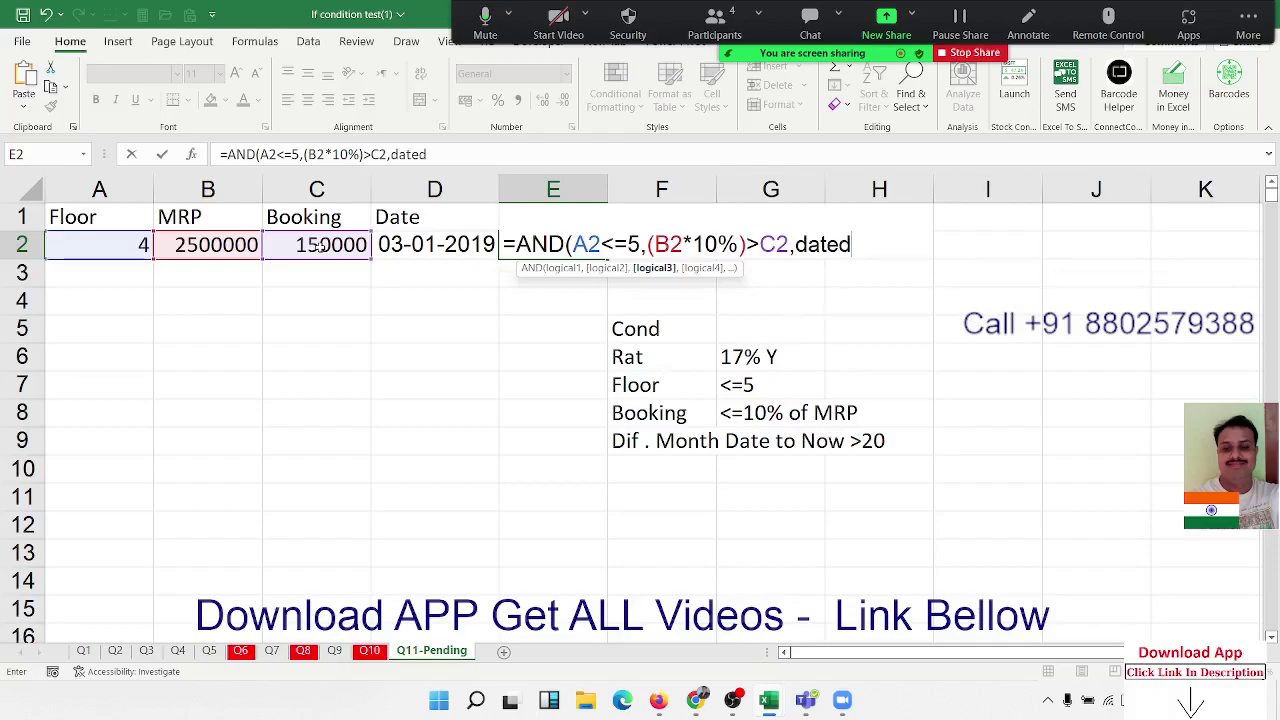
{"action": "type", "text": "if"}
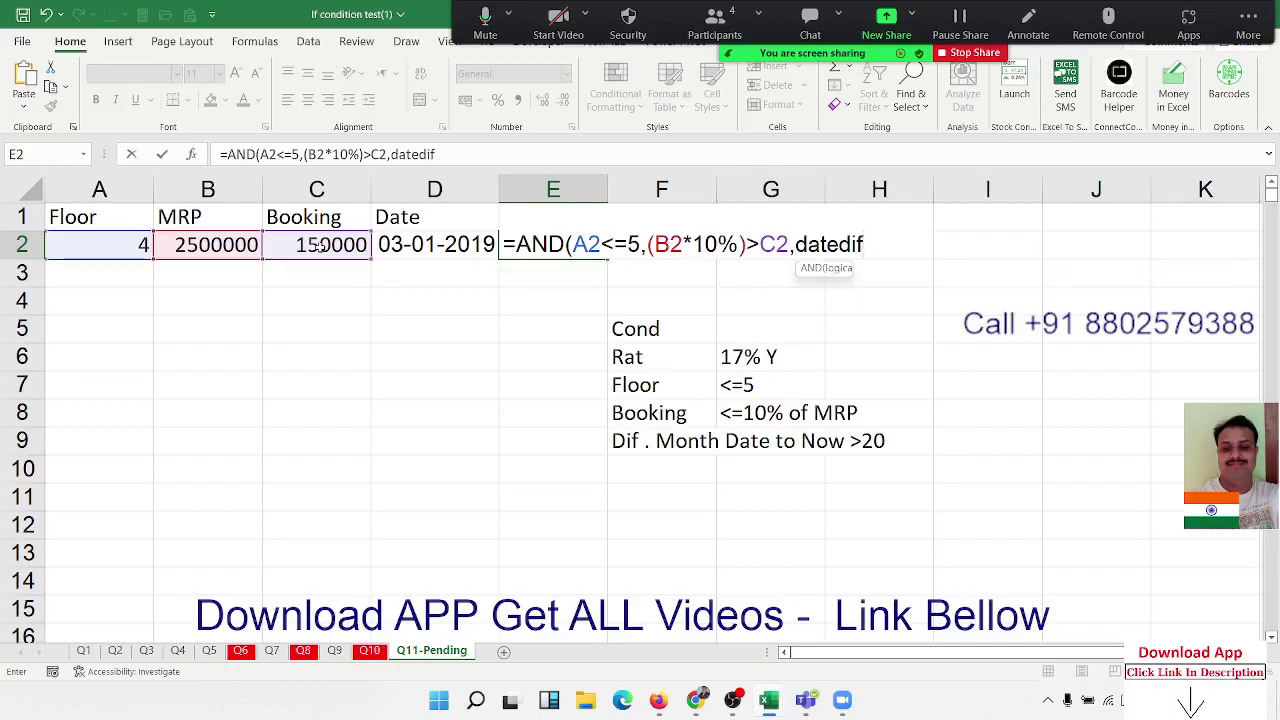
{"action": "type", "text": "("}
{"action": "left_click", "coordinate": [408, 245]}
{"action": "type", "text": ","}
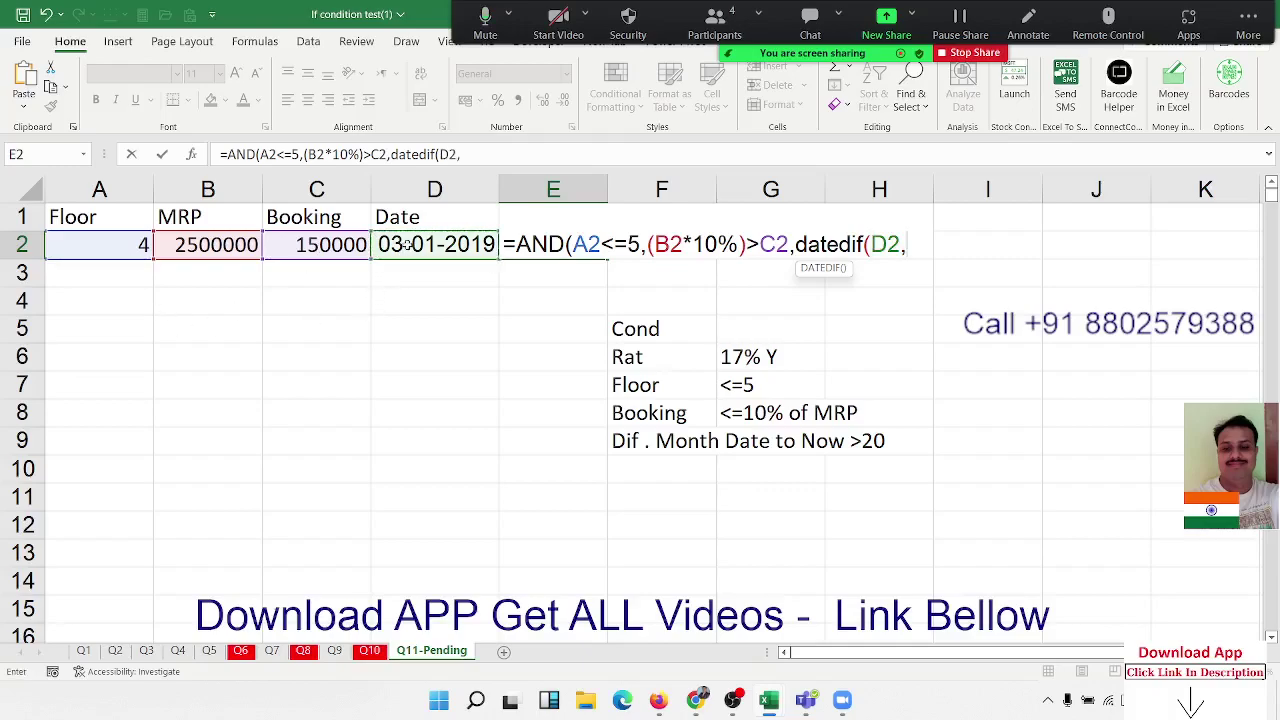
{"action": "type", "text": "Today"}
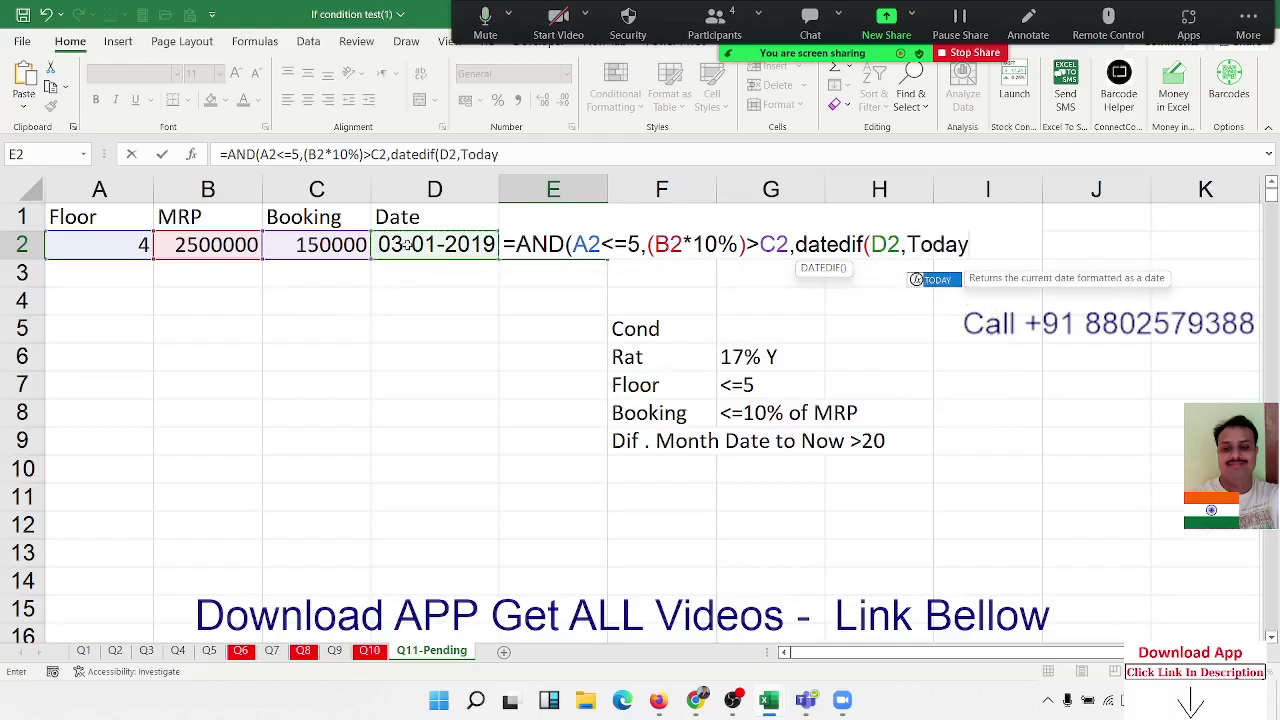
{"action": "type", "text": "()"}
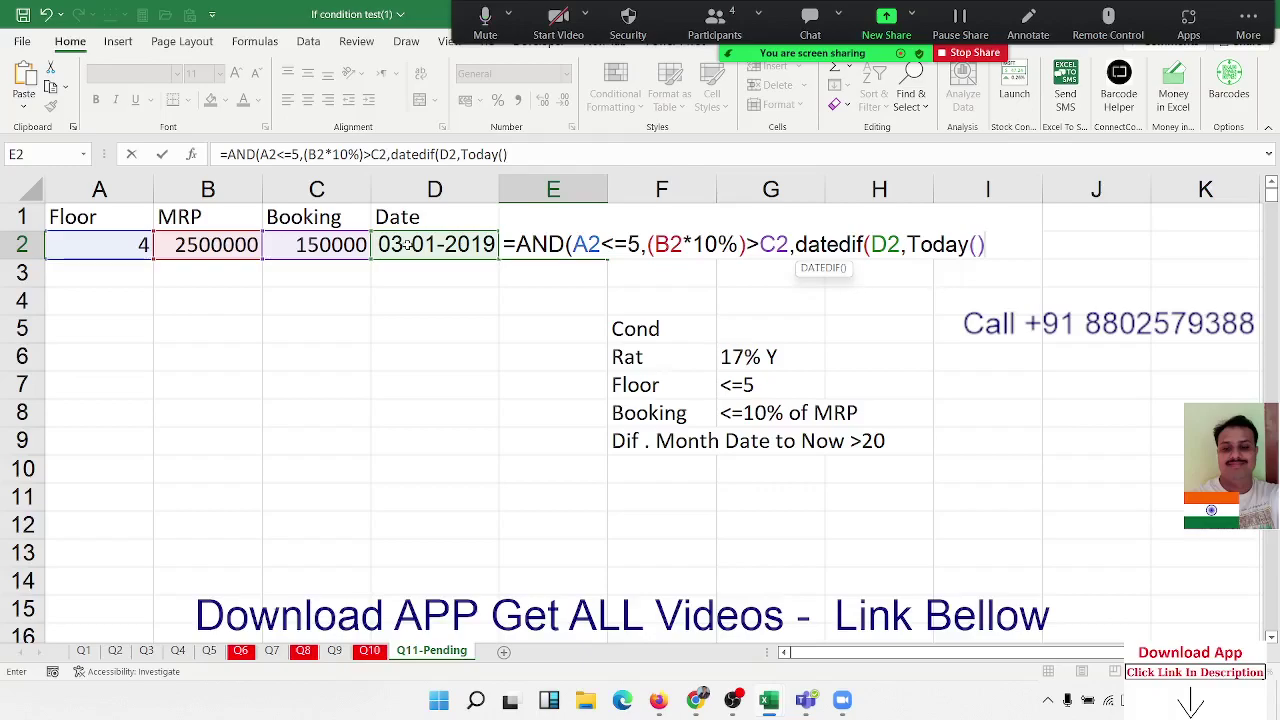
{"action": "type", "text": ","}
{"action": "type", "text": "m"}
{"action": "key", "text": "Escape"}
{"action": "key", "text": "BackSpace"}
{"action": "type", "text": "\""}
{"action": "type", "text": "m\""}
{"action": "type", "text": ")"}
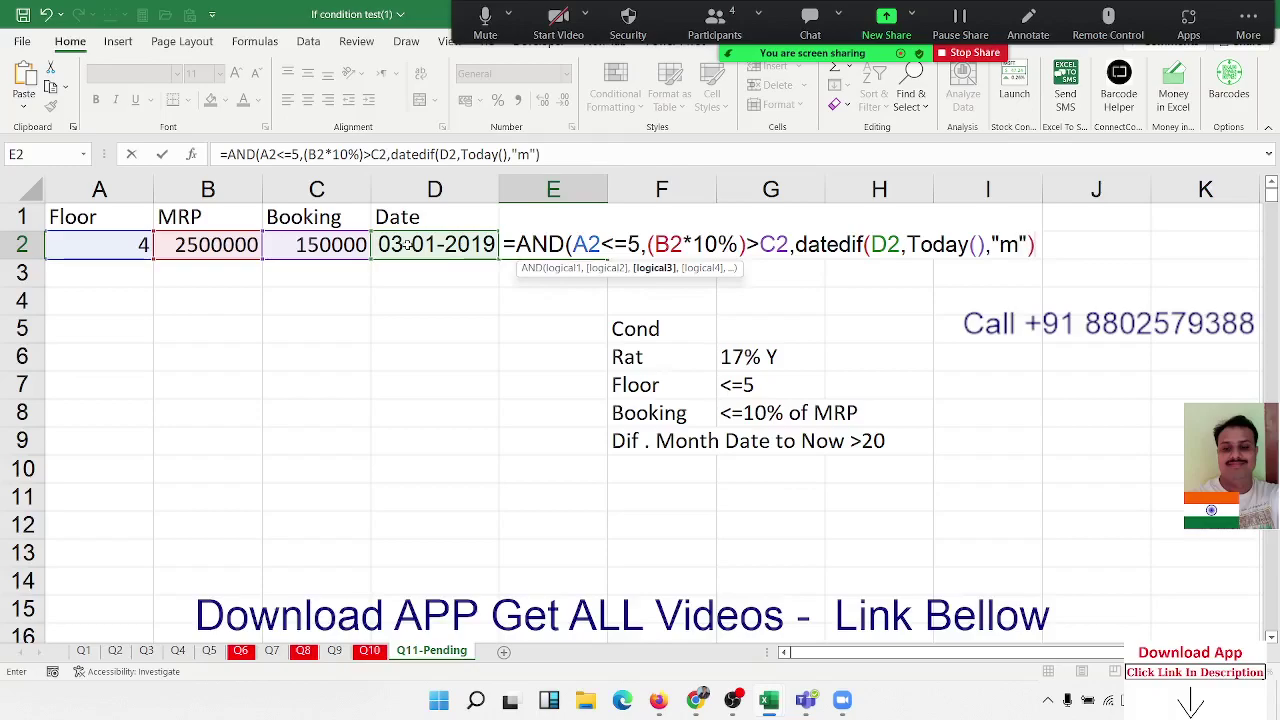
{"action": "type", "text": ">20"}
{"action": "type", "text": ")"}
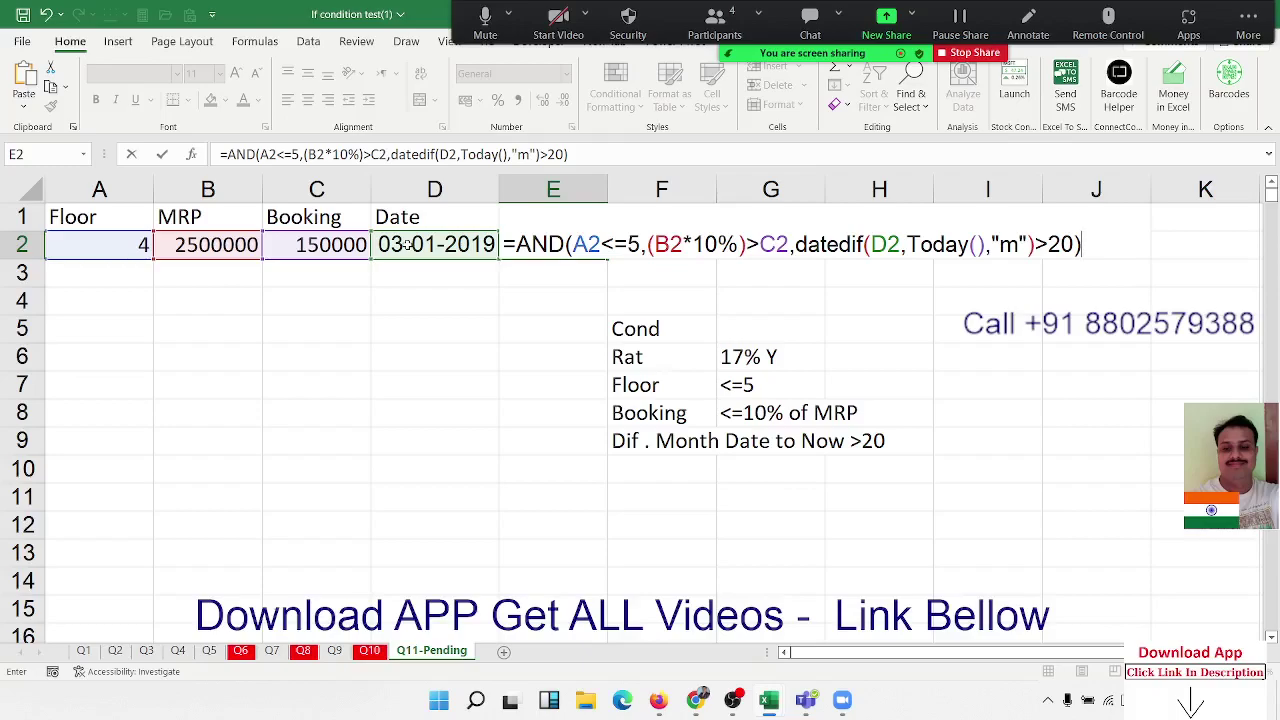
{"action": "key", "text": "Return"}
{"action": "key", "text": "Up"}
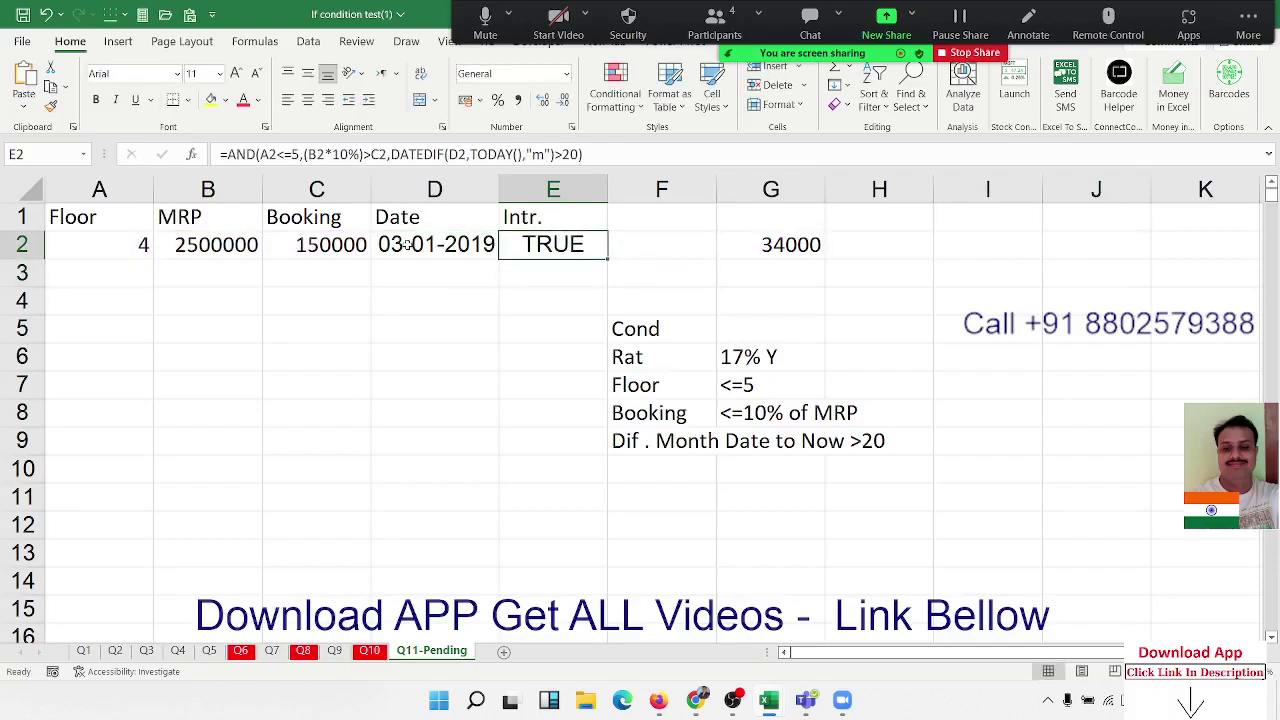
{"action": "key", "text": "Right"}
{"action": "key", "text": "Left"}
{"action": "key", "text": "Right"}
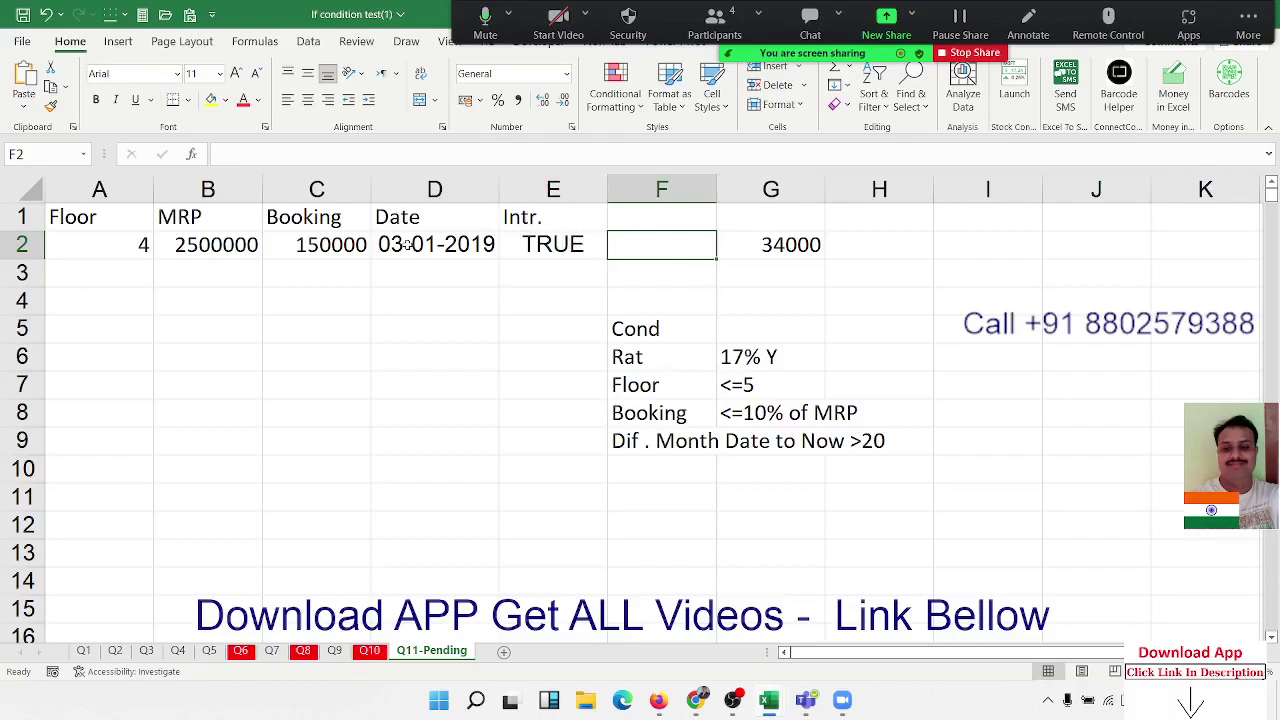
{"action": "key", "text": "Left"}
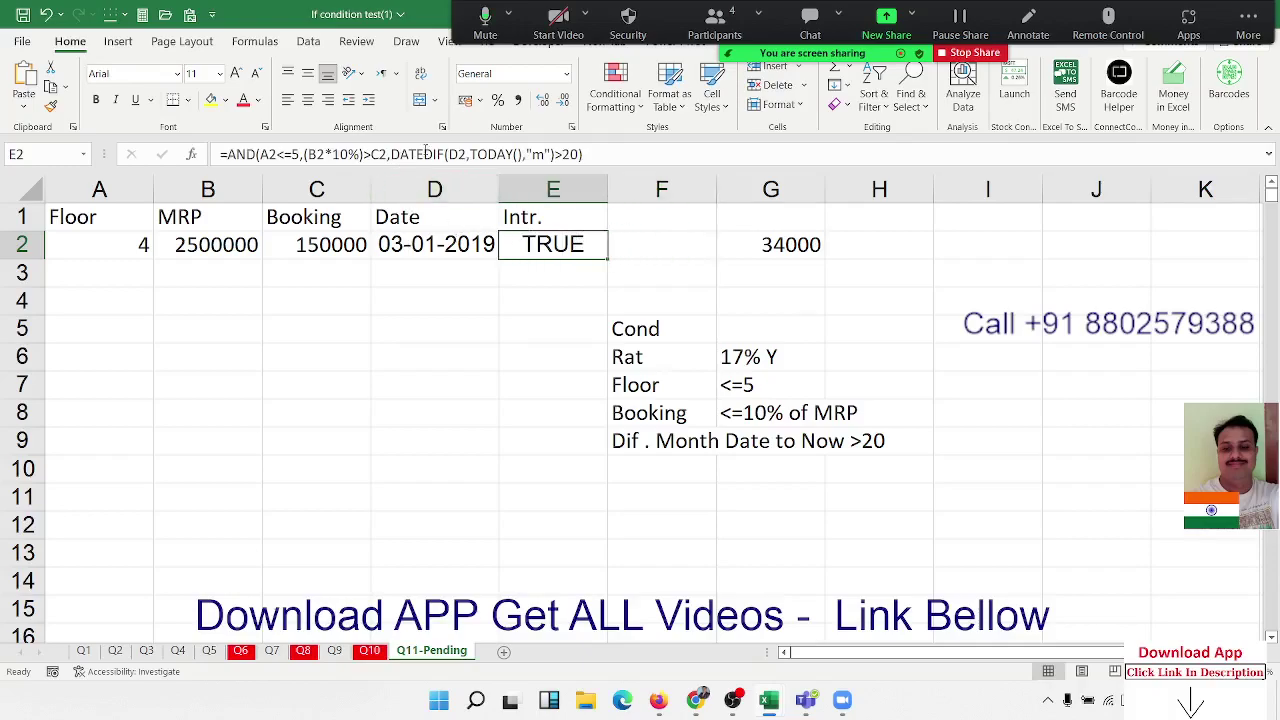
{"action": "left_click", "coordinate": [391, 154]}
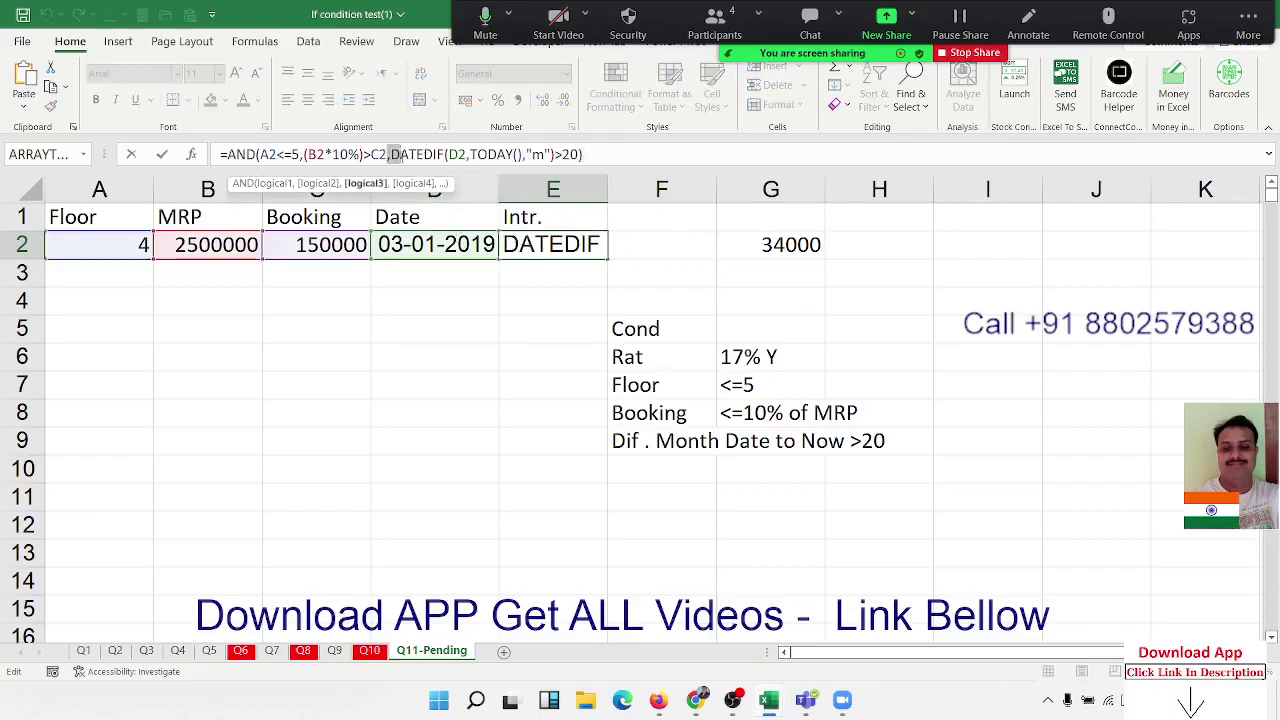
{"action": "left_click_drag", "start_coordinate": [391, 154], "coordinate": [557, 154]}
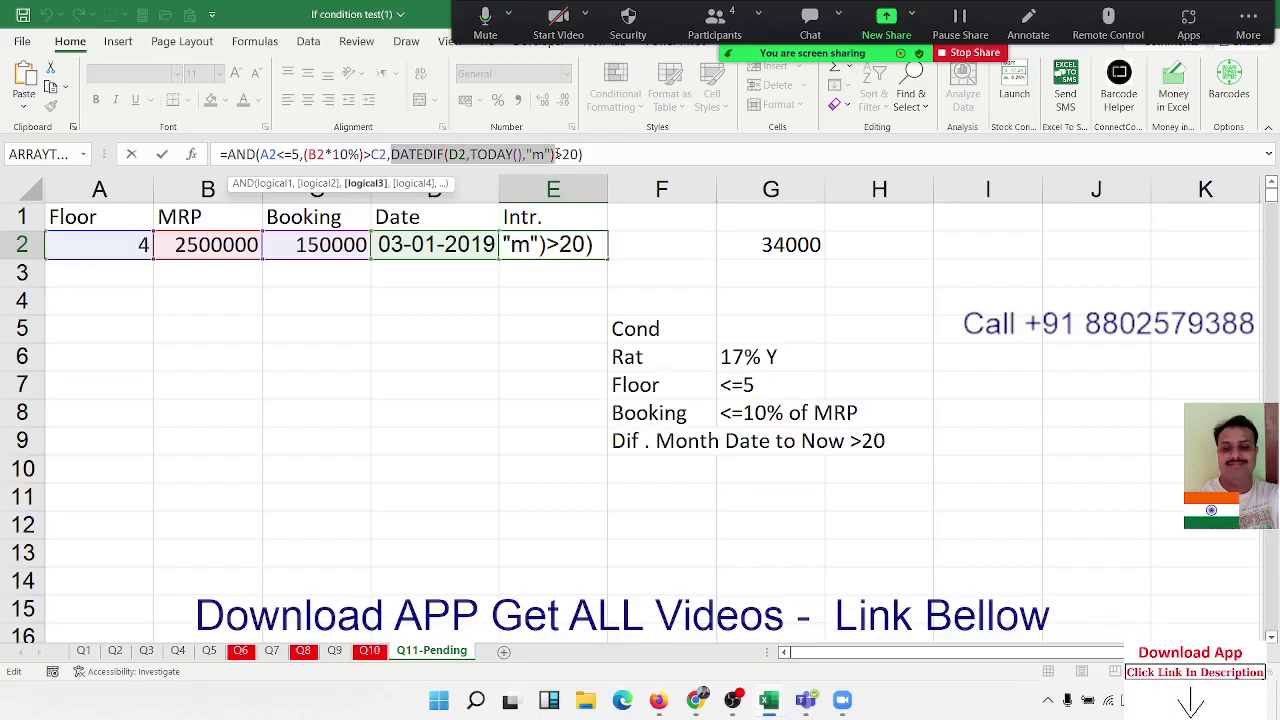
{"action": "left_click", "coordinate": [633, 250]}
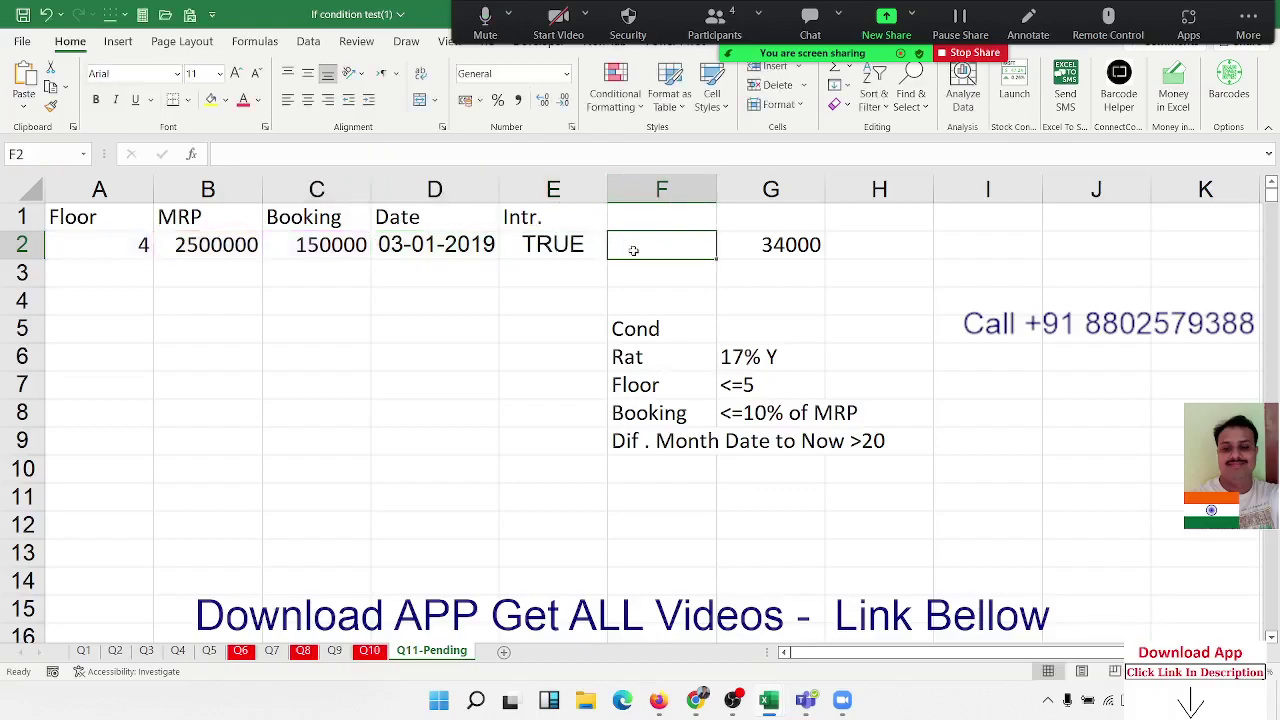
Enter =((B2*10%)-C2)*(17%/12)*(20-DATEDIF(D2,TODAY(),"m")) as F2's interest formula.
{"action": "type", "text": "="}
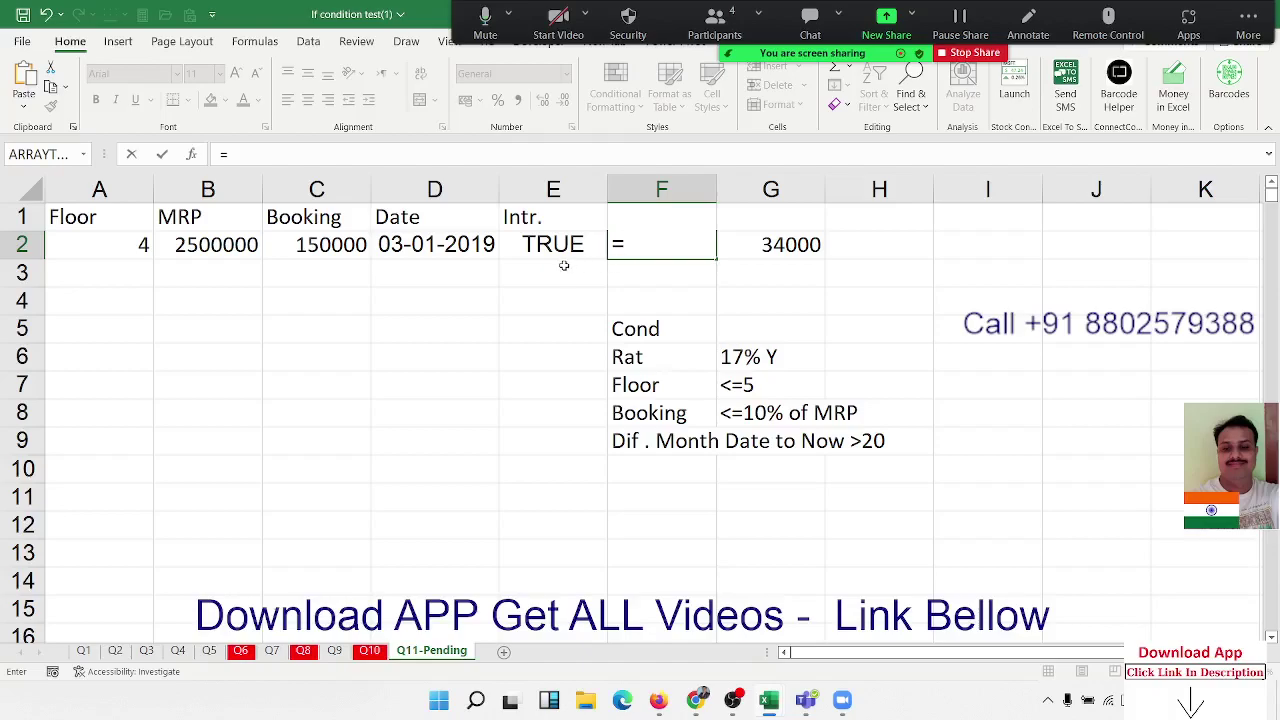
{"action": "type", "text": "("}
{"action": "left_click", "coordinate": [227, 244]}
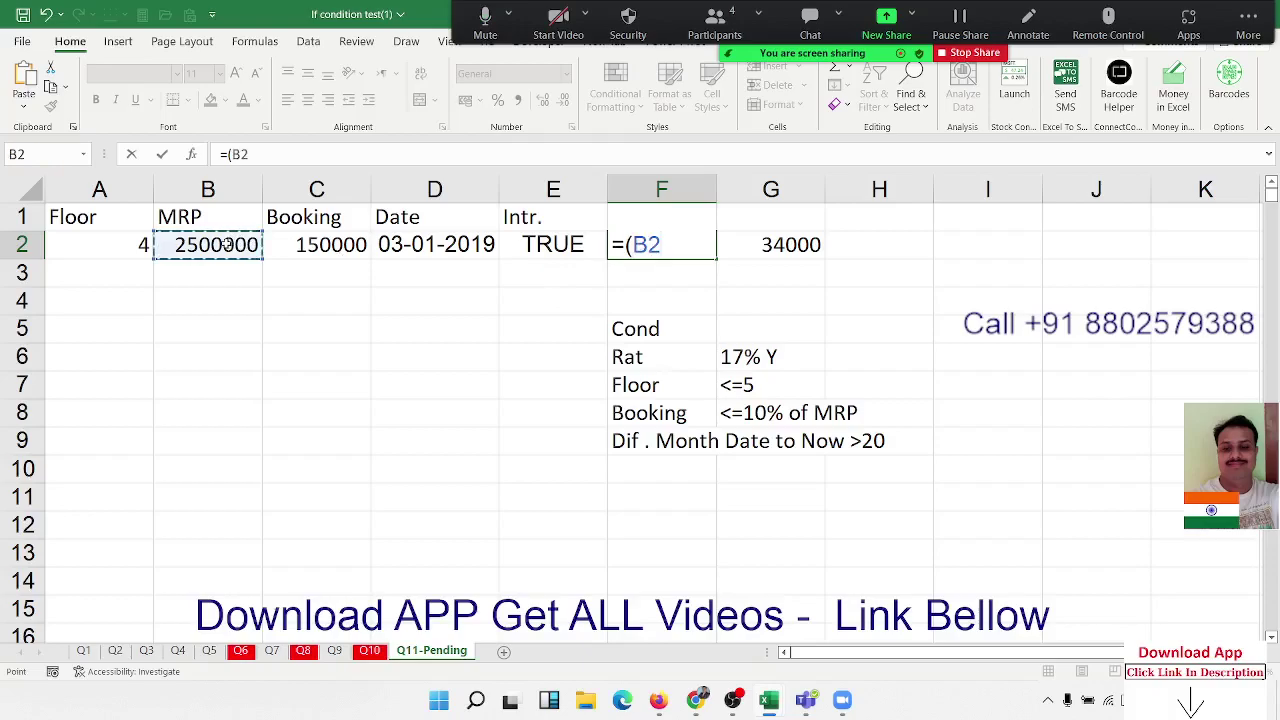
{"action": "type", "text": "*20"}
{"action": "key", "text": "BackSpace"}
{"action": "key", "text": "BackSpace"}
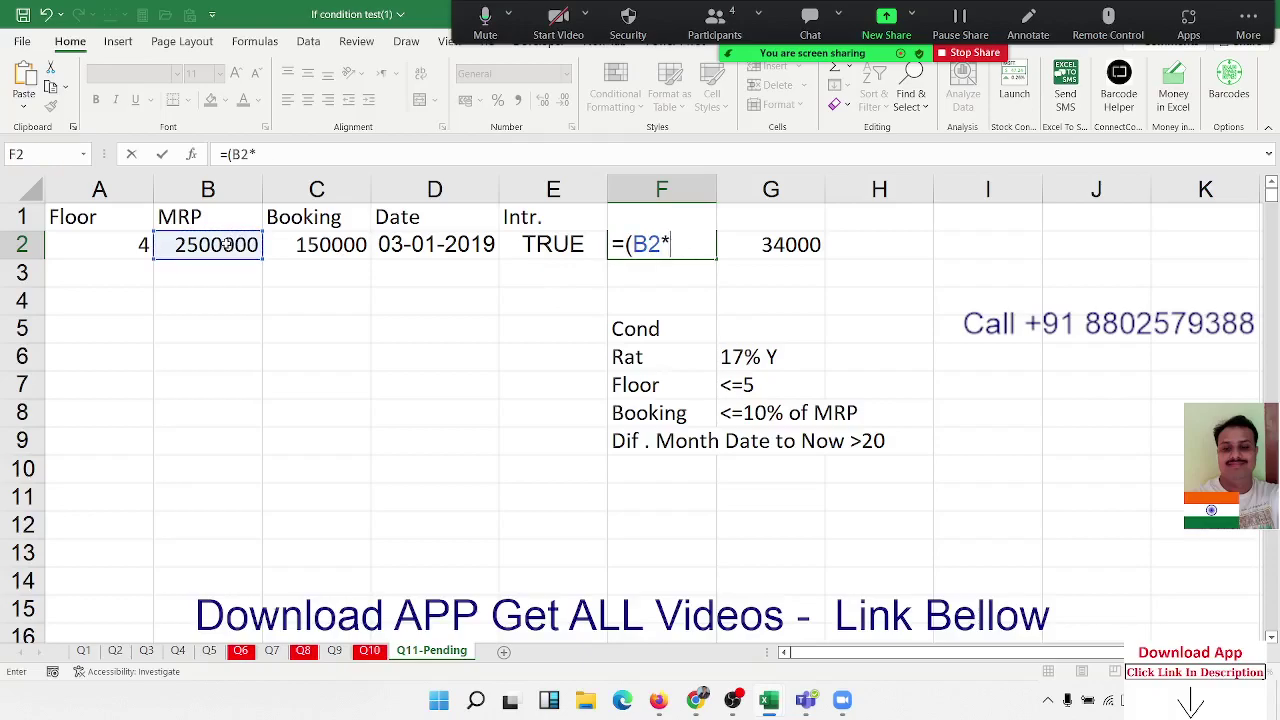
{"action": "type", "text": "10%_-"}
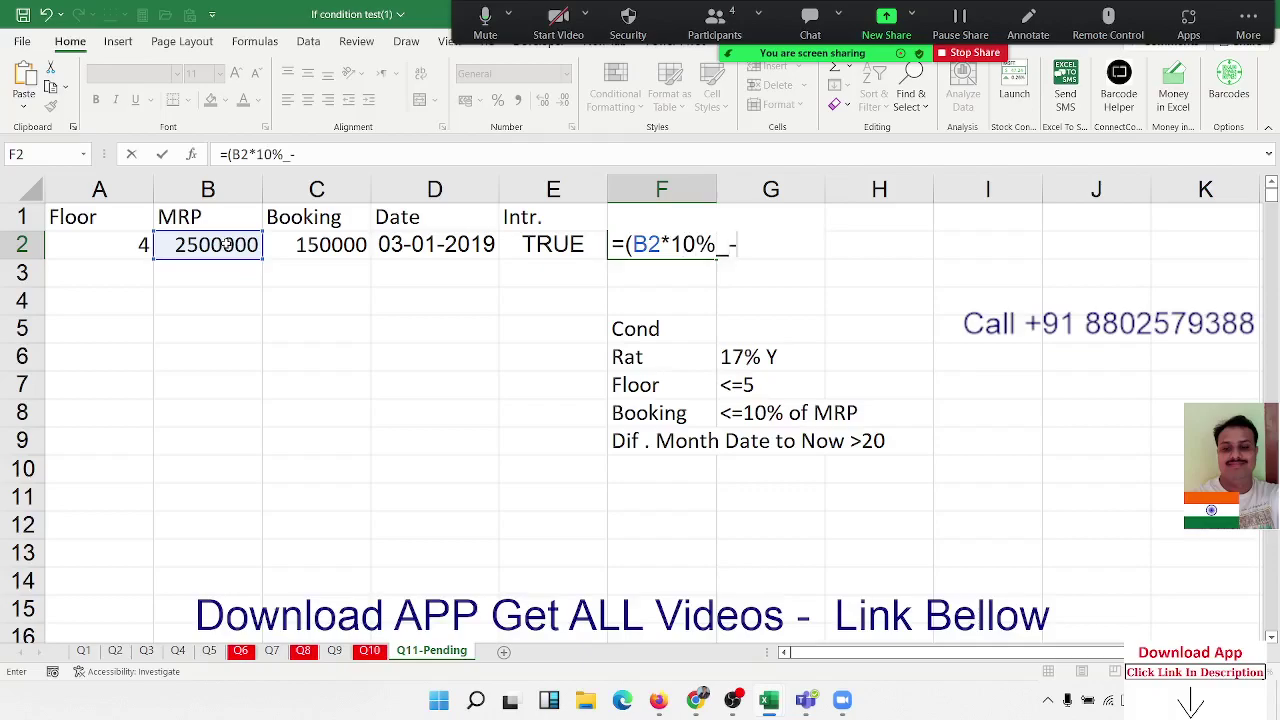
{"action": "key", "text": "BackSpace"}
{"action": "type", "text": ")-"}
{"action": "left_click", "coordinate": [318, 251]}
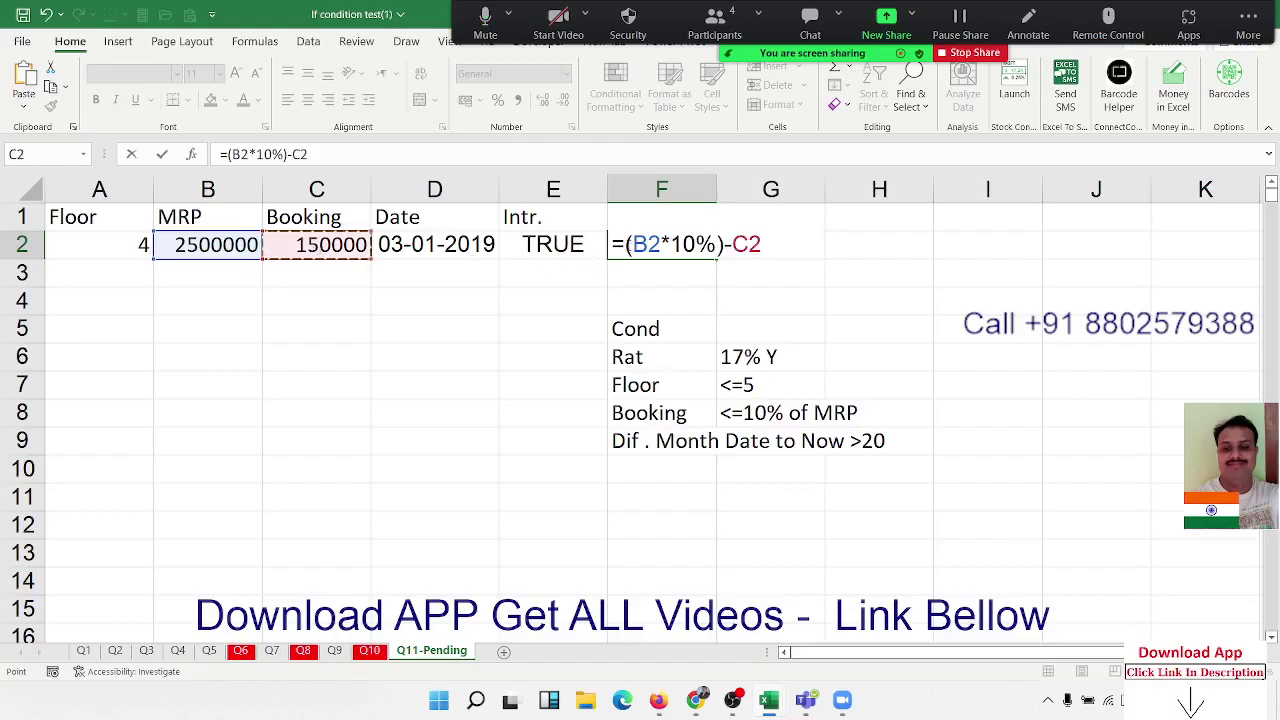
{"action": "key", "text": "F2"}
{"action": "type", "text": "(B2*10%)-C2"}
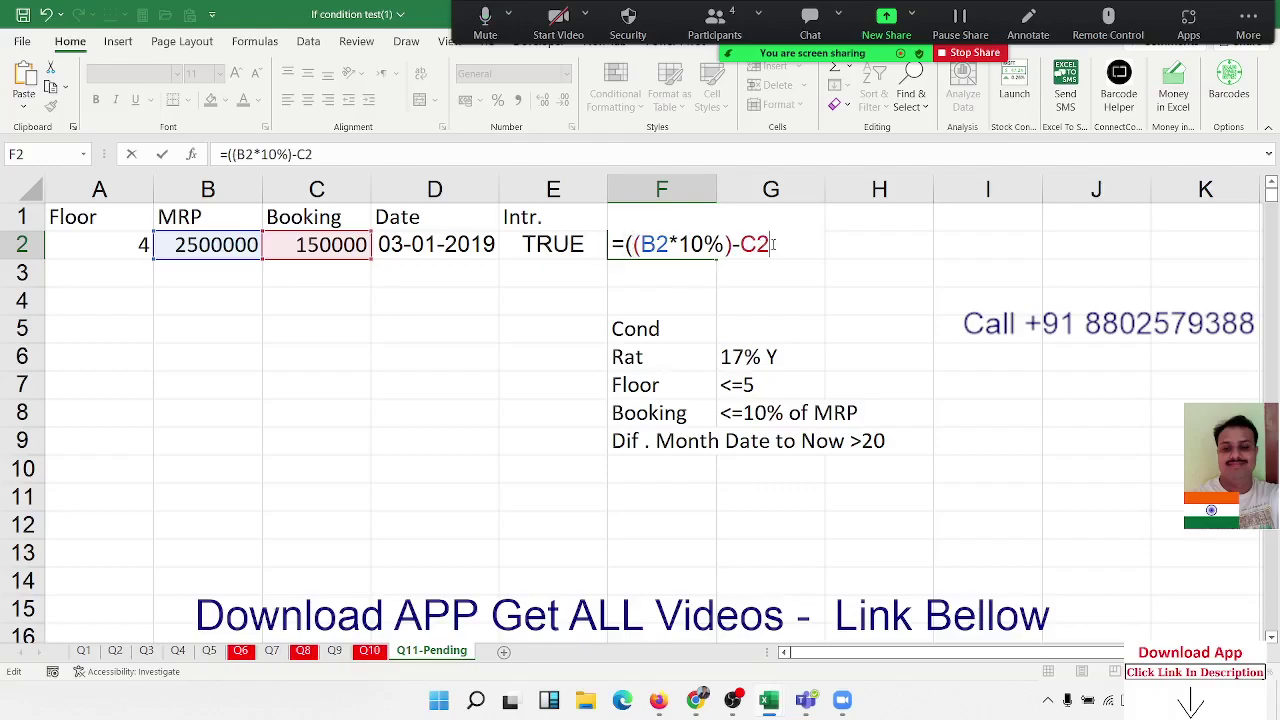
{"action": "type", "text": ")"}
{"action": "type", "text": "*(1"}
{"action": "type", "text": "7%/"}
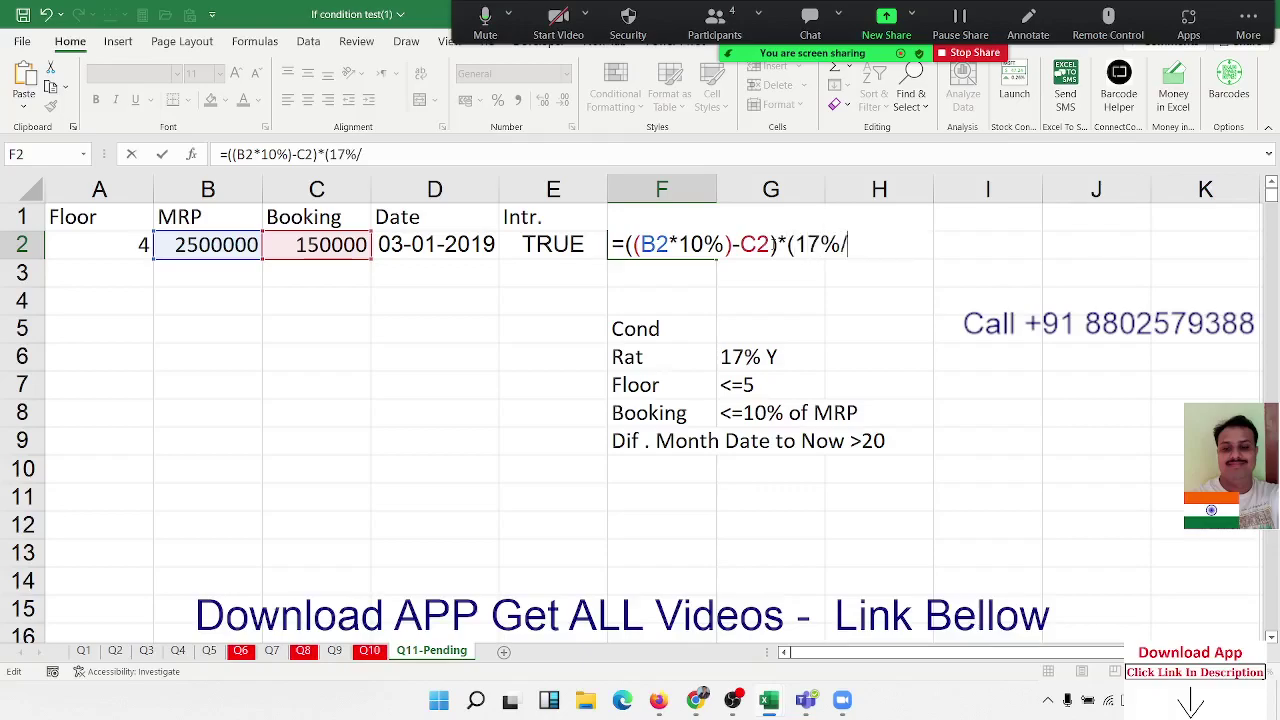
{"action": "type", "text": "12"}
{"action": "type", "text": ")"}
{"action": "type", "text": "*("}
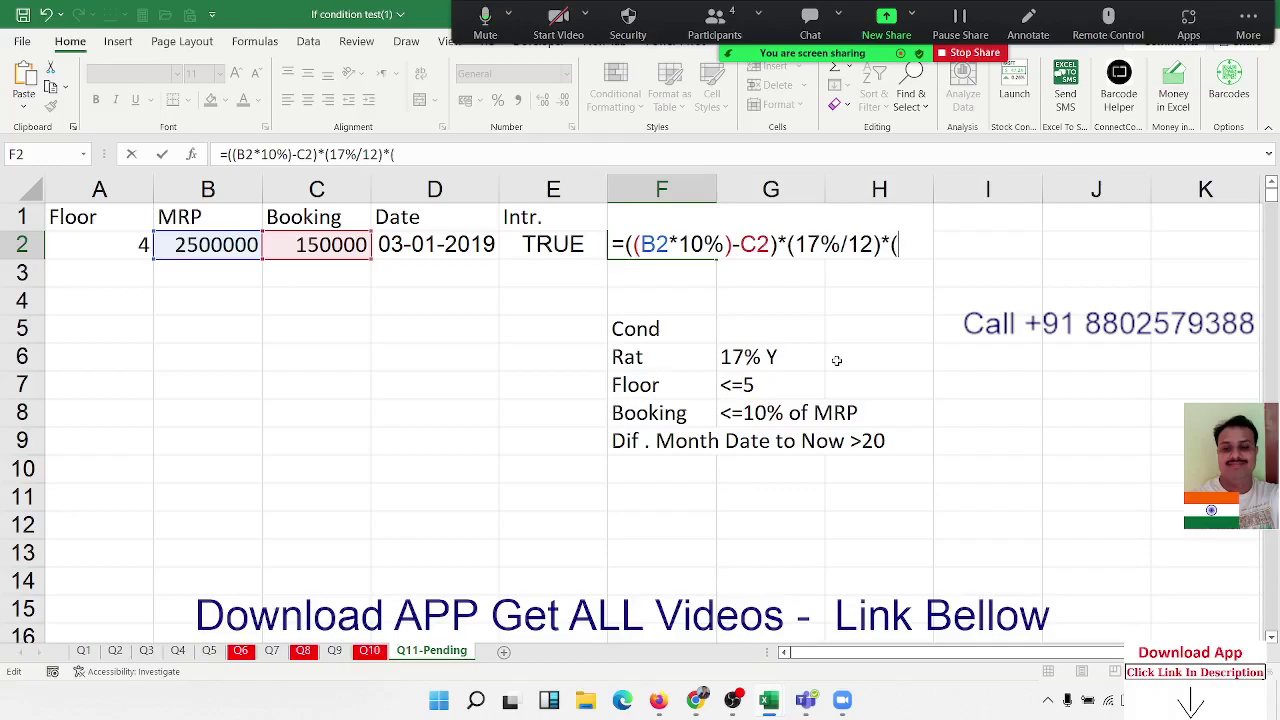
{"action": "type", "text": "20-"}
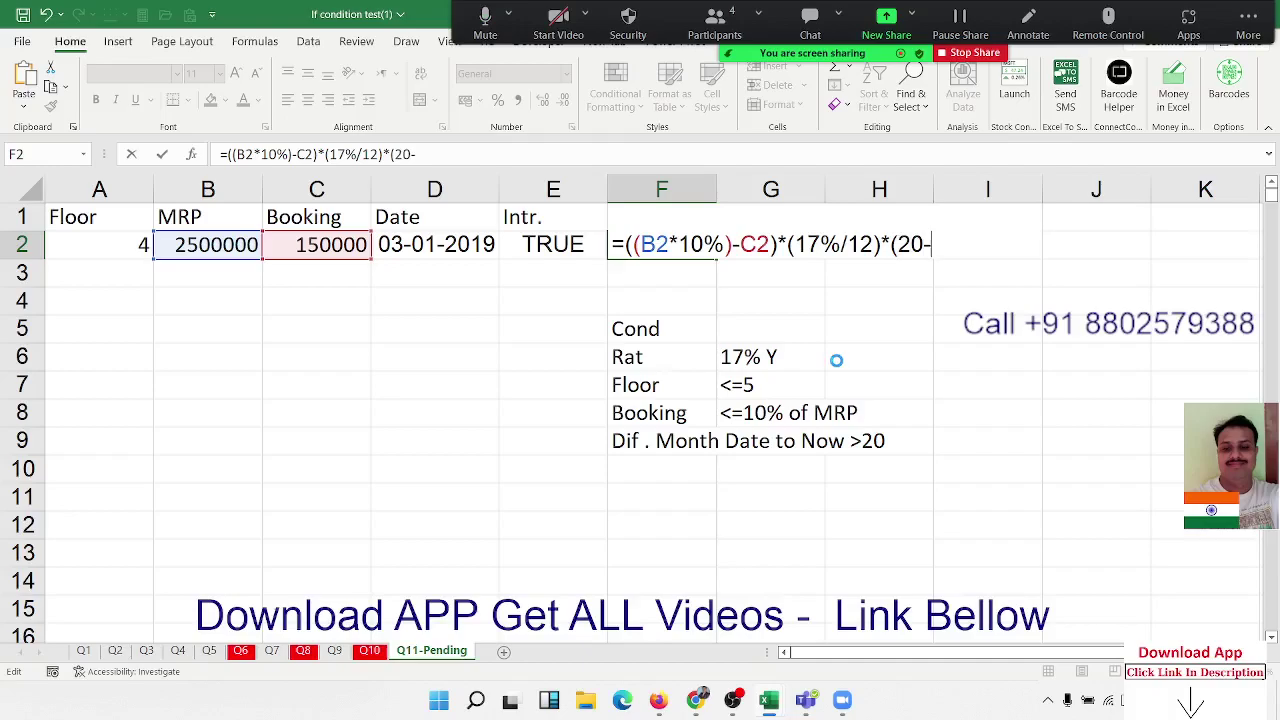
{"action": "type", "text": "DATEDIF(D2,TODAY(),\"m\")"}
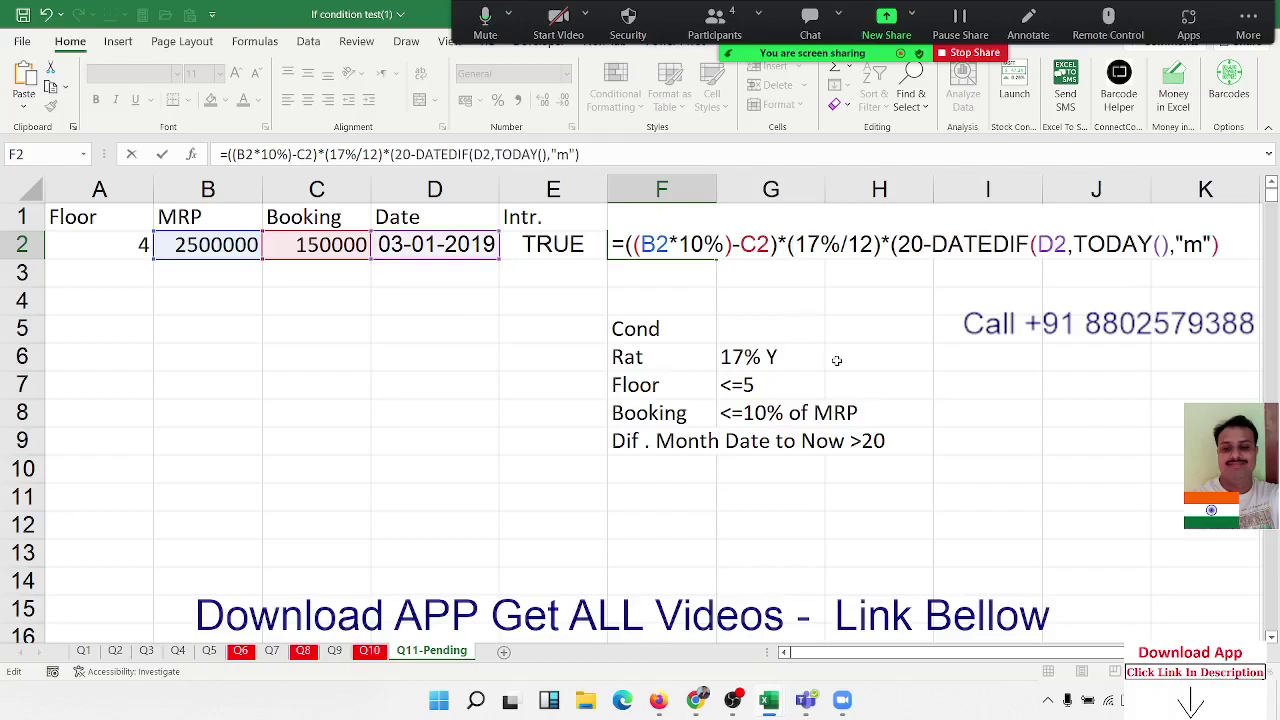
{"action": "type", "text": ")"}
{"action": "key", "text": "Return"}
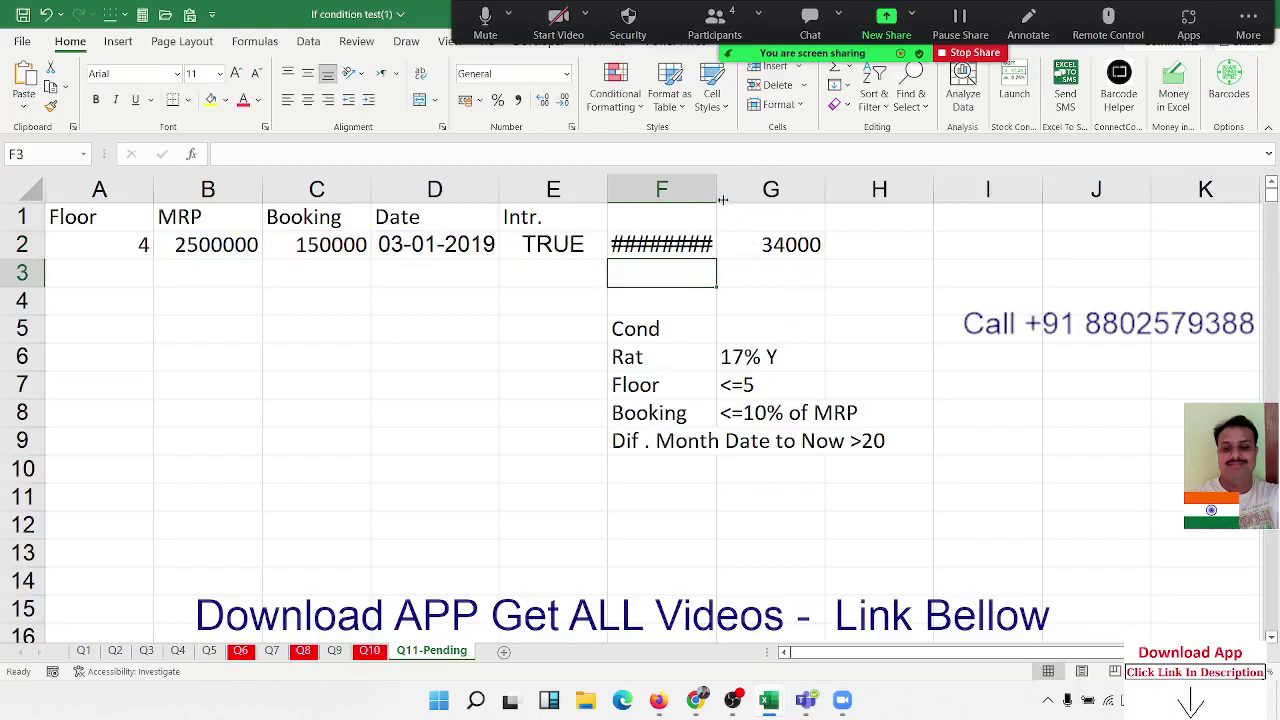
Add a closing parenthesis to F2's formula, accept Excel's correction, and keep column F narrow.
{"action": "double_click", "coordinate": [717, 190]}
{"action": "left_click", "coordinate": [714, 226]}
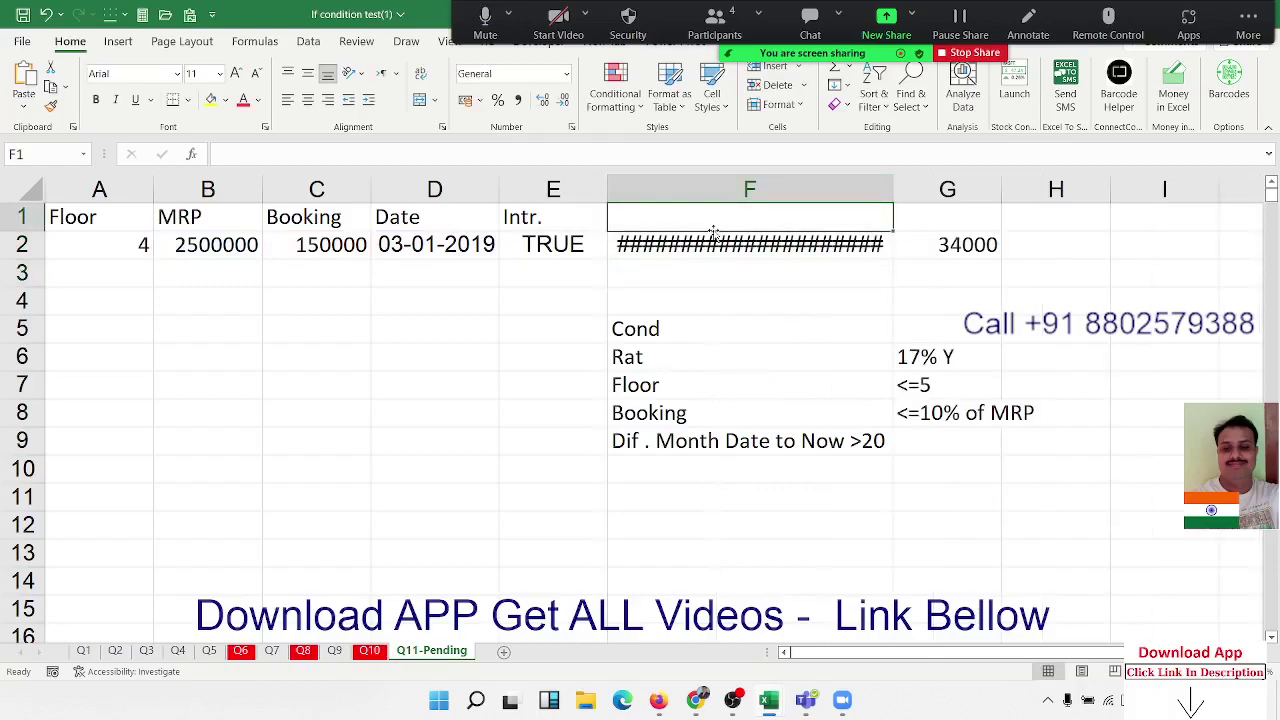
{"action": "left_click", "coordinate": [703, 244]}
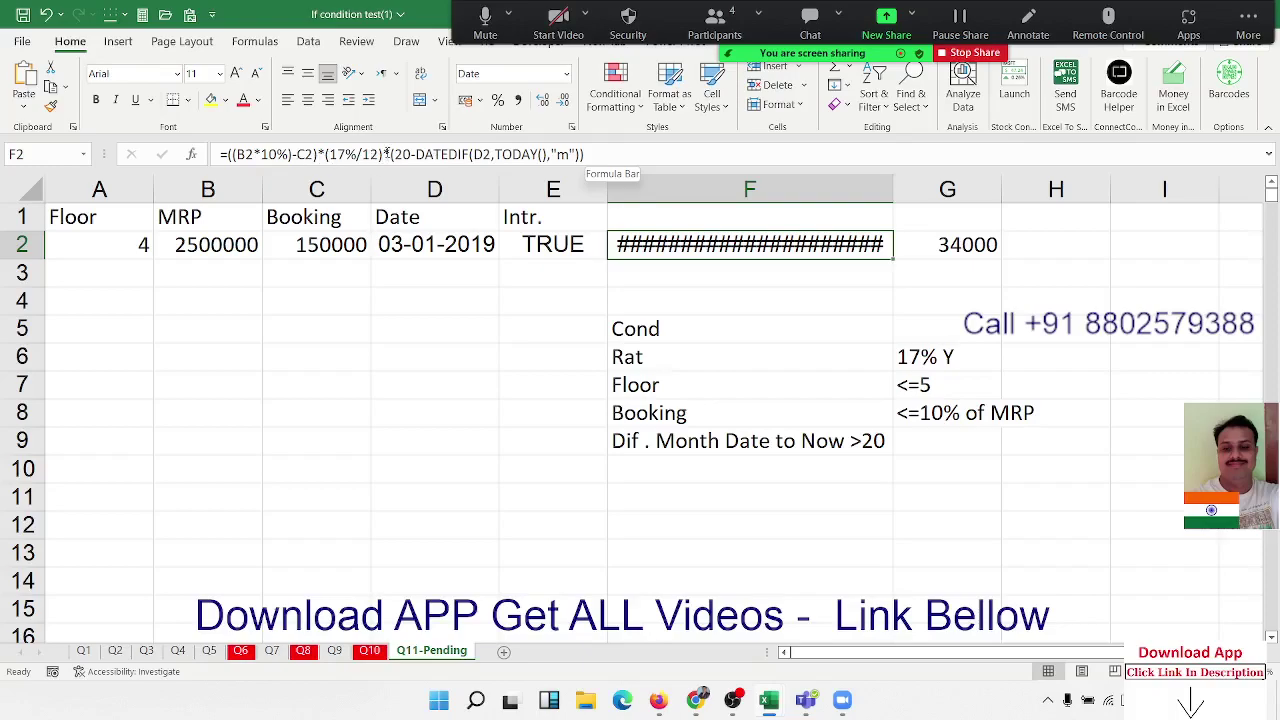
{"action": "left_click", "coordinate": [388, 152]}
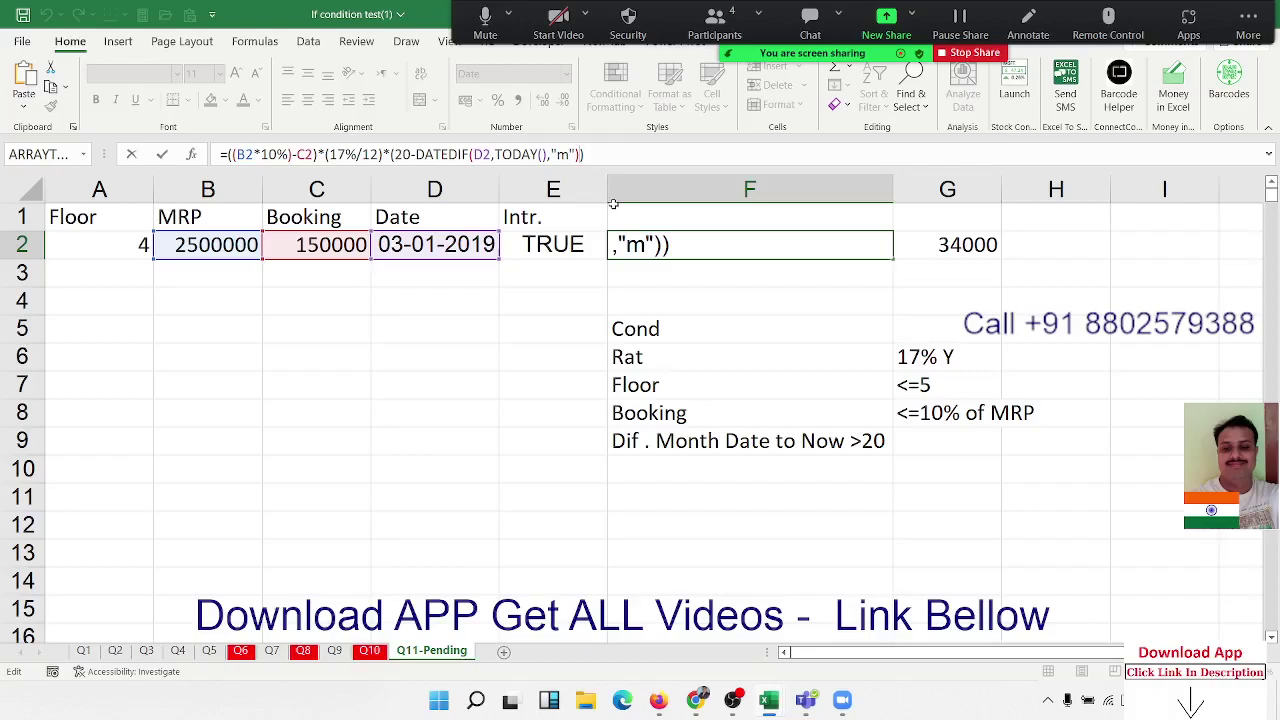
{"action": "type", "text": ")"}
{"action": "key", "text": "Return"}
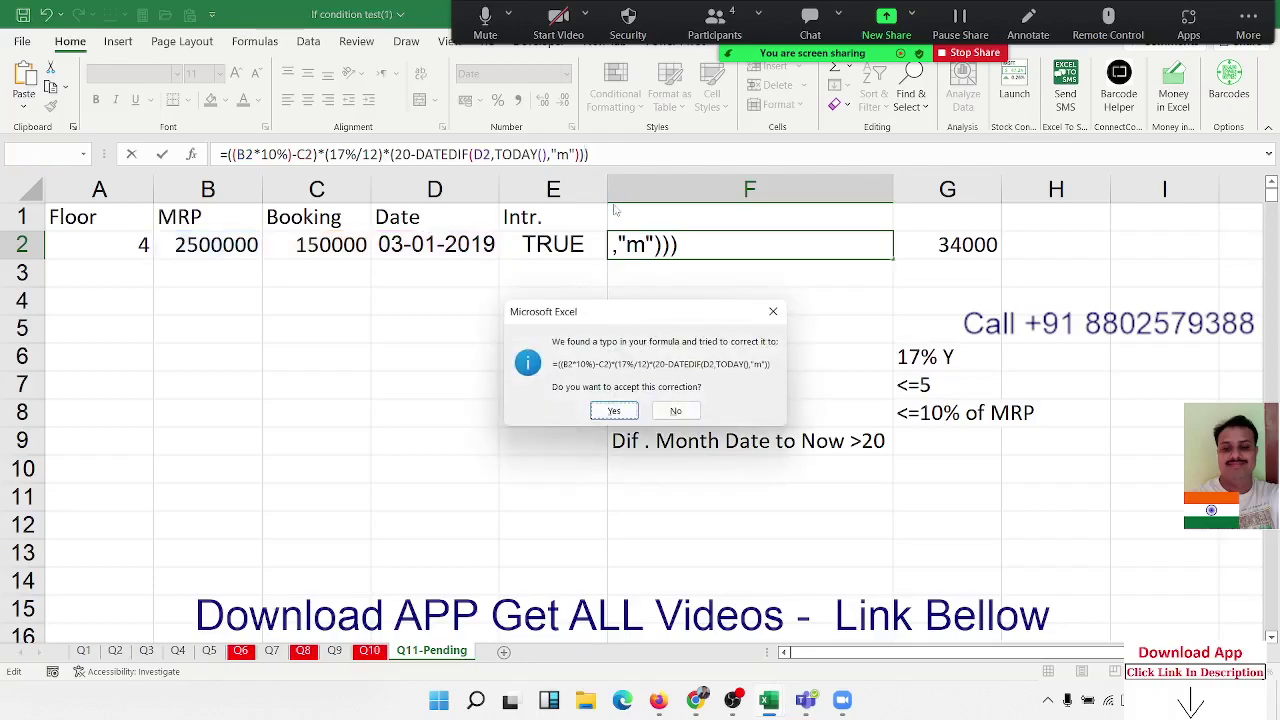
{"action": "key", "text": "Return"}
{"action": "key", "text": "Up"}
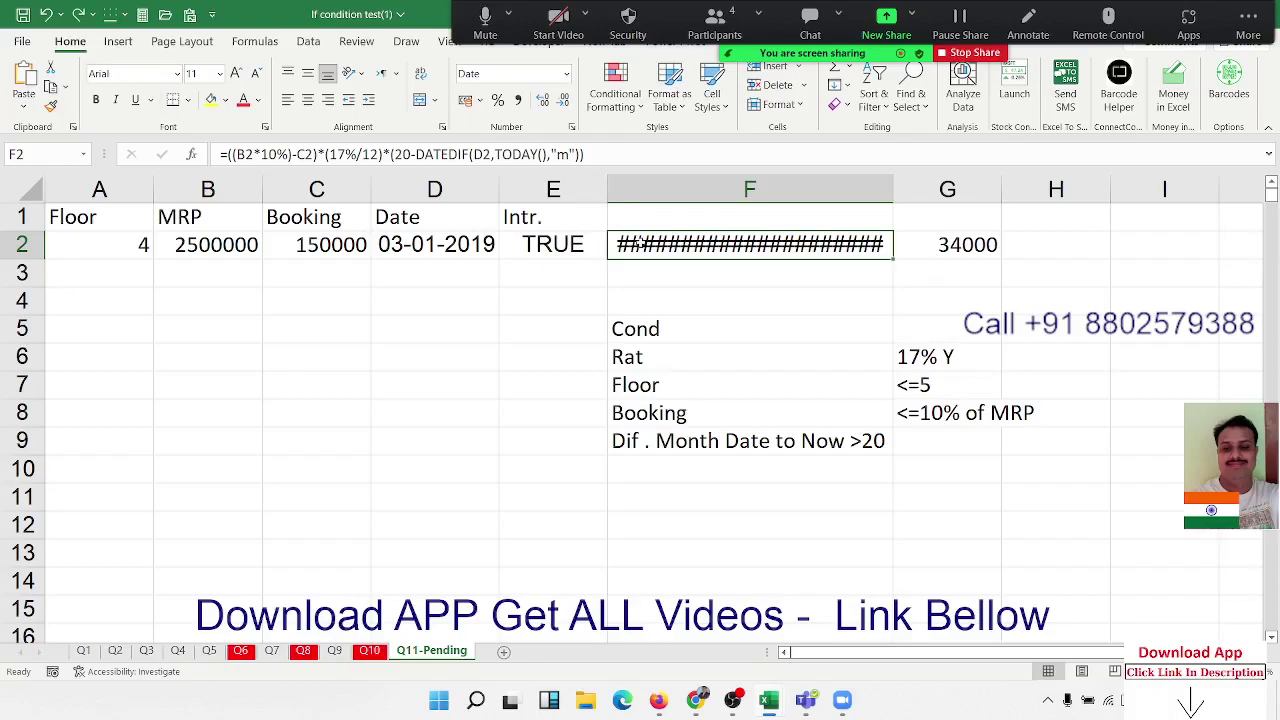
{"action": "mouse_move", "coordinate": [749, 244]}
{"action": "key", "text": "ctrl+z"}
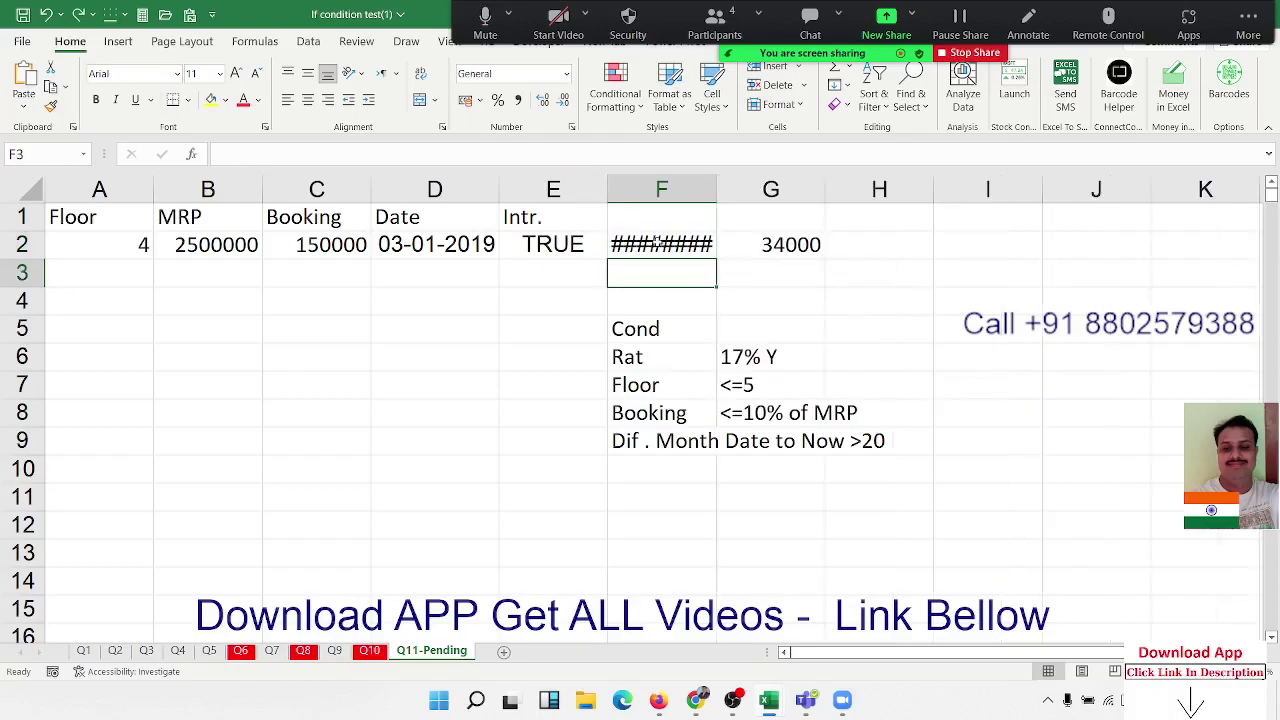
{"action": "left_click", "coordinate": [657, 243]}
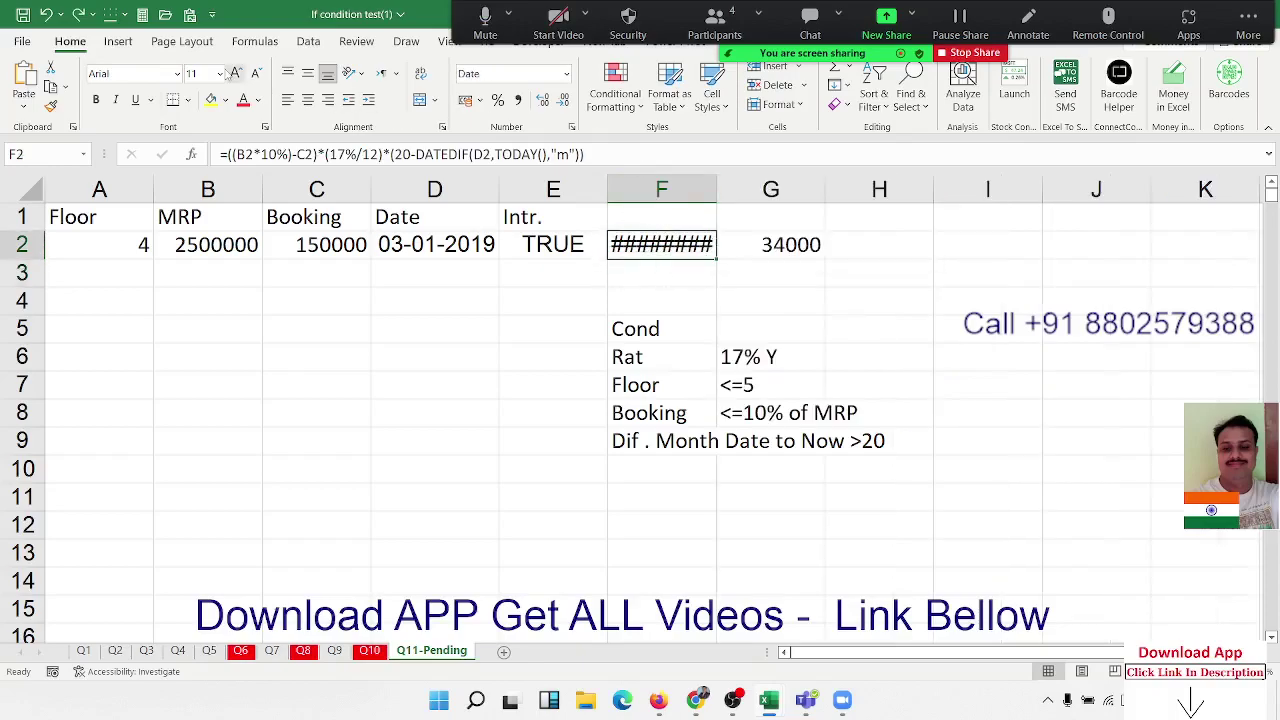
{"action": "left_click", "coordinate": [255, 41]}
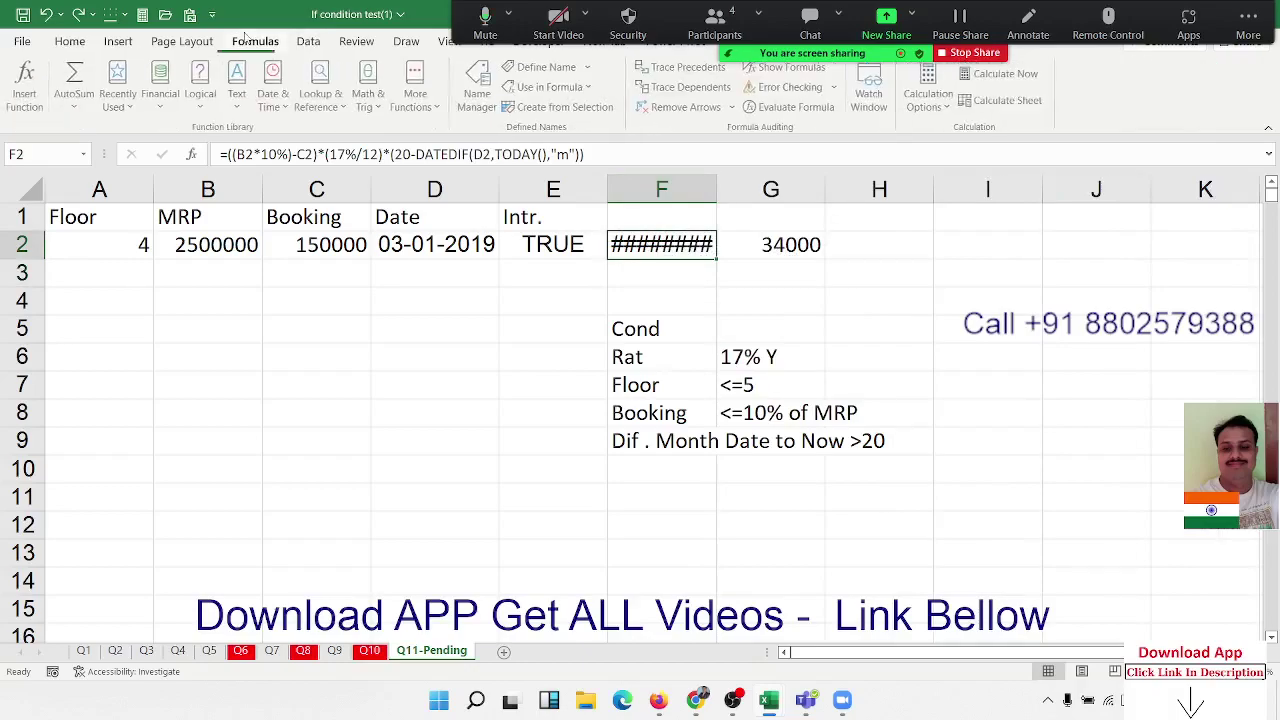
{"action": "left_click", "coordinate": [790, 107]}
{"action": "left_click_drag", "start_coordinate": [707, 186], "coordinate": [265, 299]}
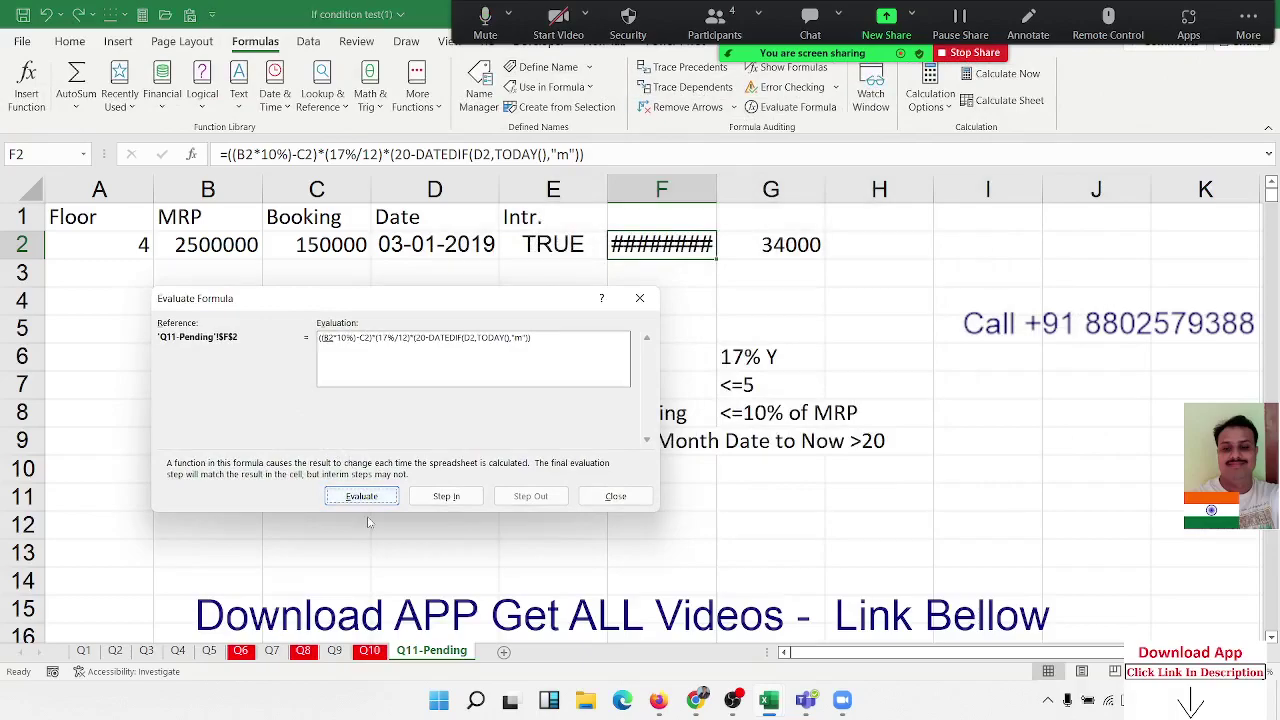
{"action": "left_click", "coordinate": [362, 497]}
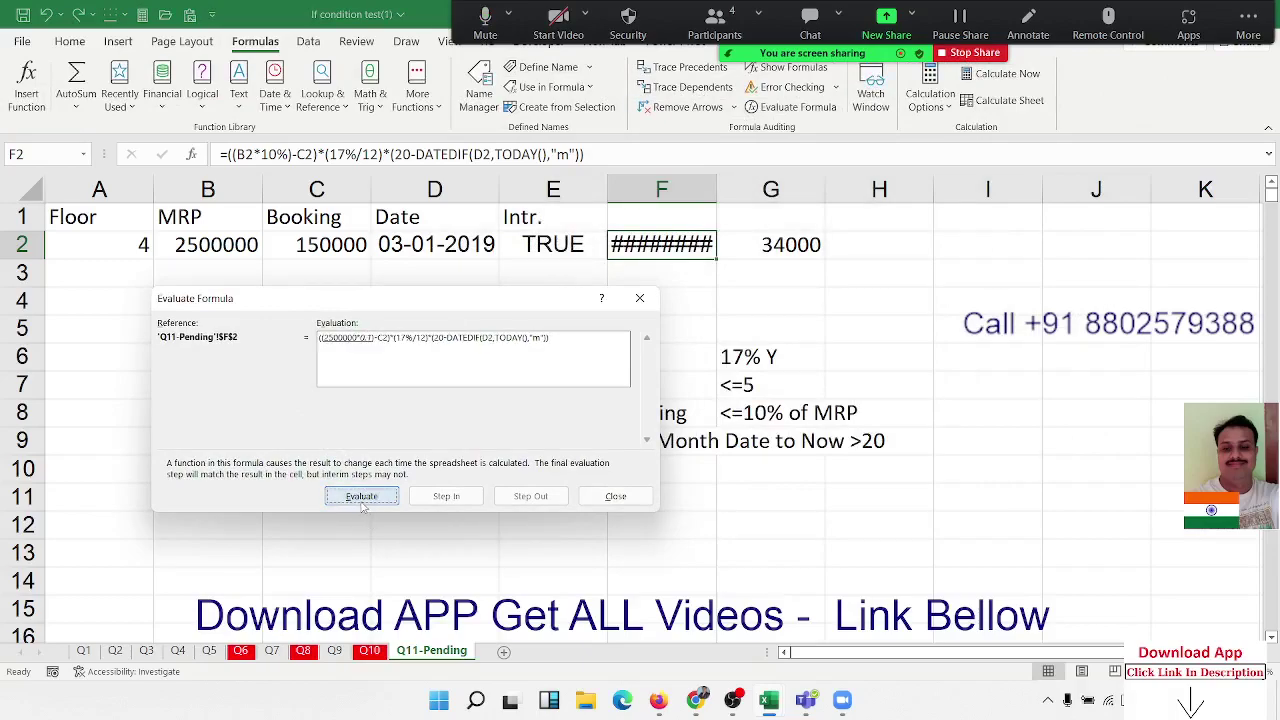
{"action": "left_click", "coordinate": [362, 497]}
{"action": "left_click", "coordinate": [362, 497]}
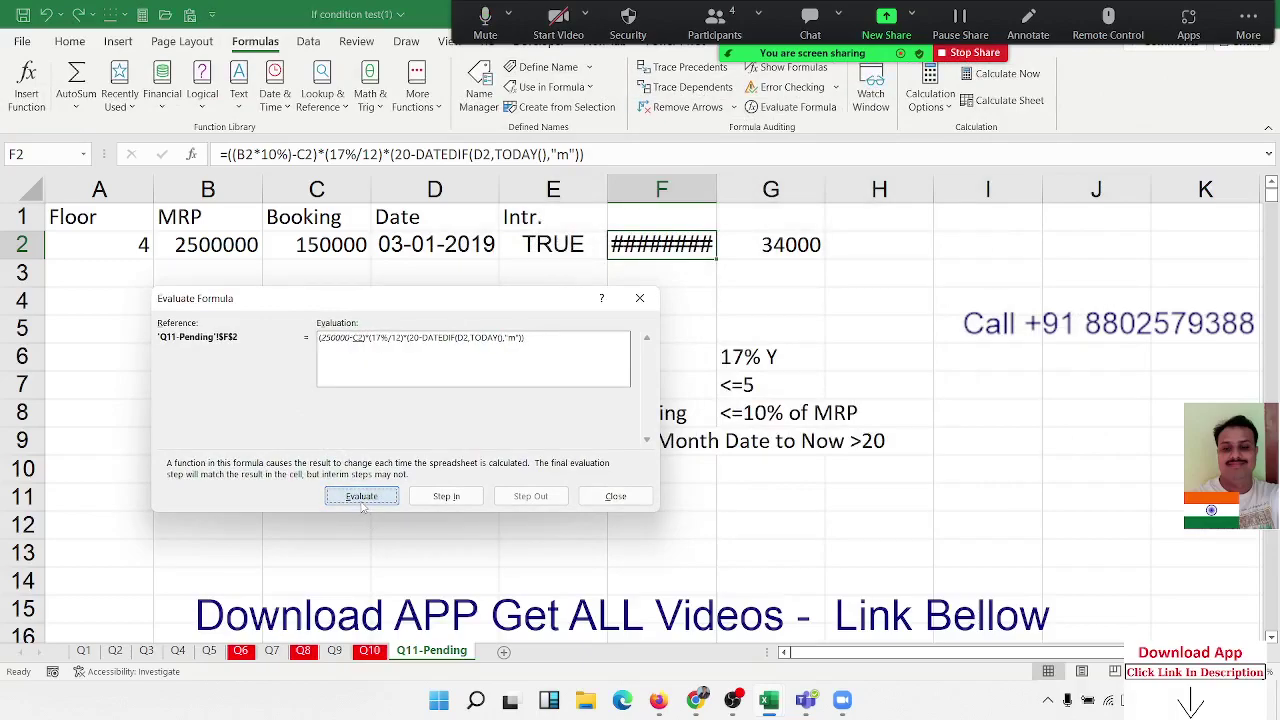
{"action": "left_click", "coordinate": [362, 497]}
{"action": "left_click", "coordinate": [363, 506]}
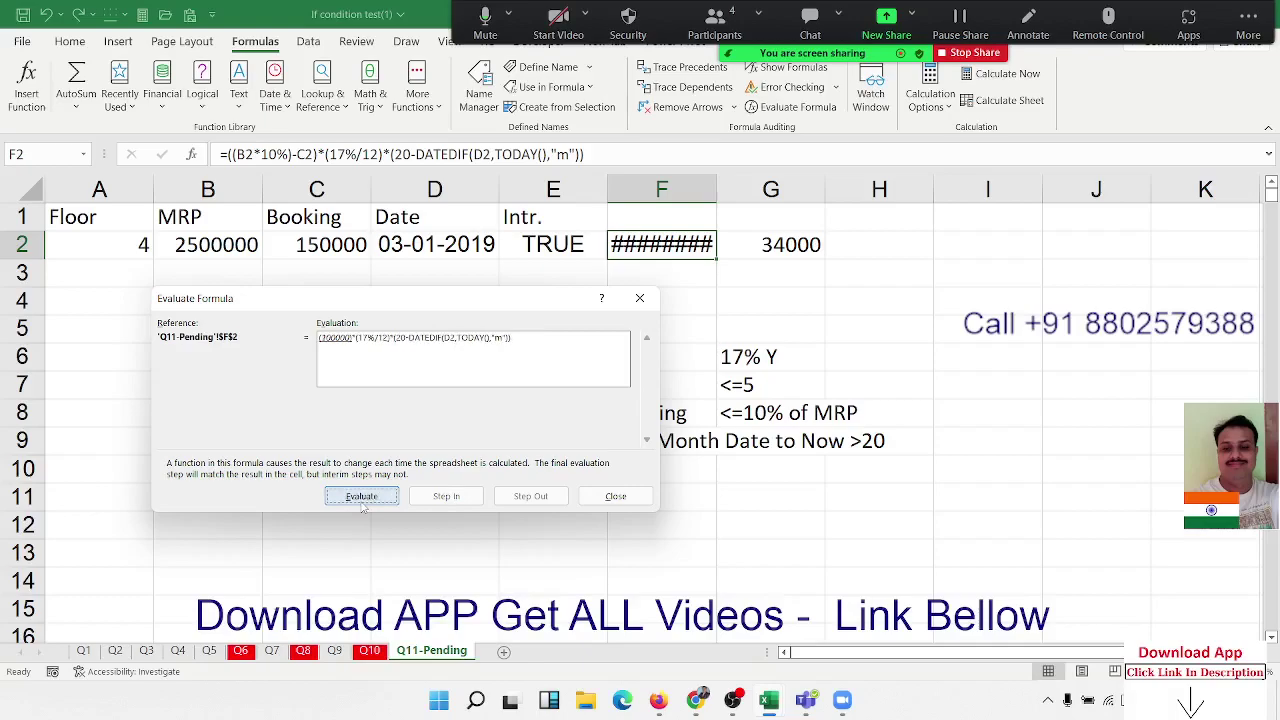
{"action": "left_click", "coordinate": [362, 497]}
{"action": "left_click", "coordinate": [362, 497]}
{"action": "left_click", "coordinate": [362, 497]}
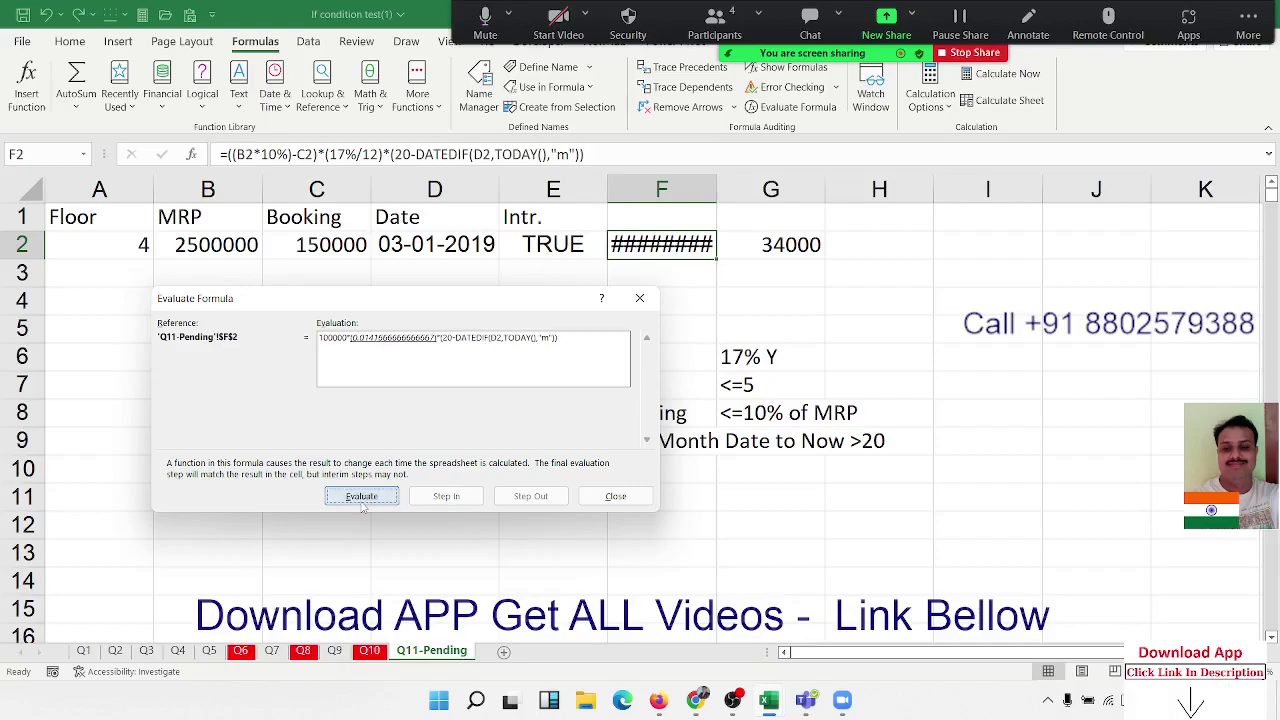
{"action": "left_click", "coordinate": [362, 497]}
{"action": "left_click", "coordinate": [362, 497]}
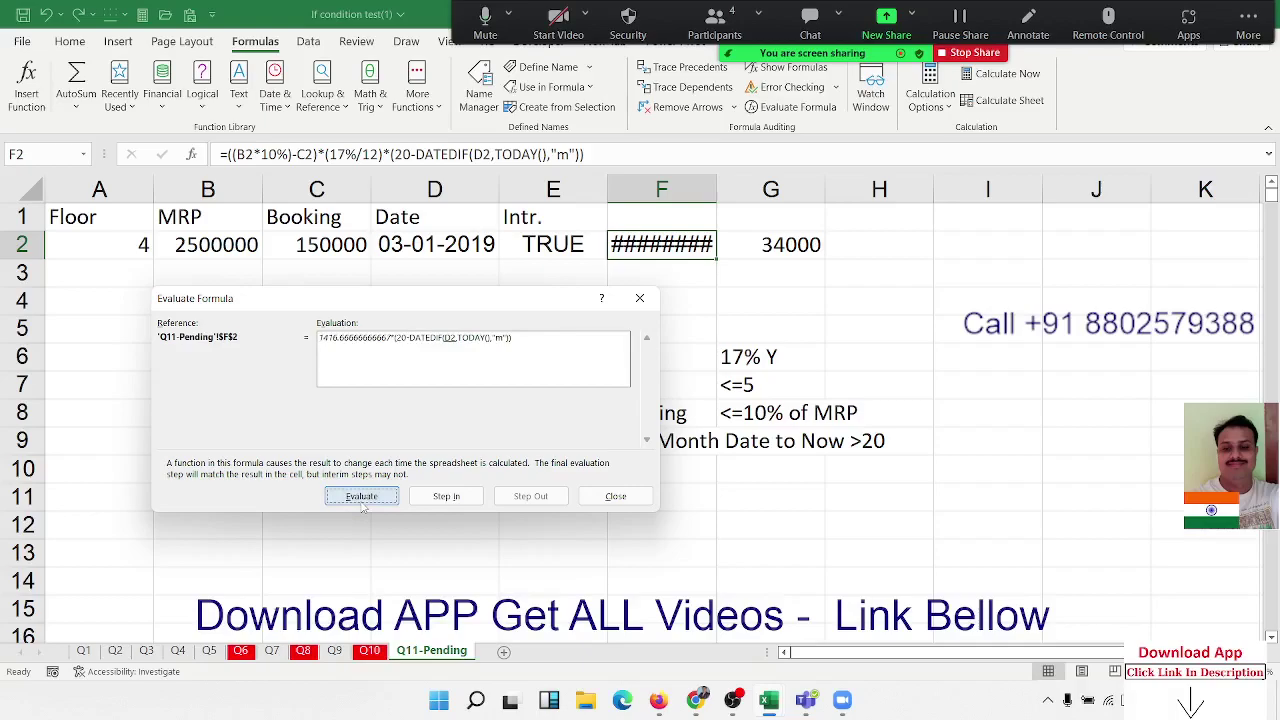
{"action": "left_click", "coordinate": [362, 497]}
{"action": "left_click", "coordinate": [362, 497]}
{"action": "left_click", "coordinate": [362, 497]}
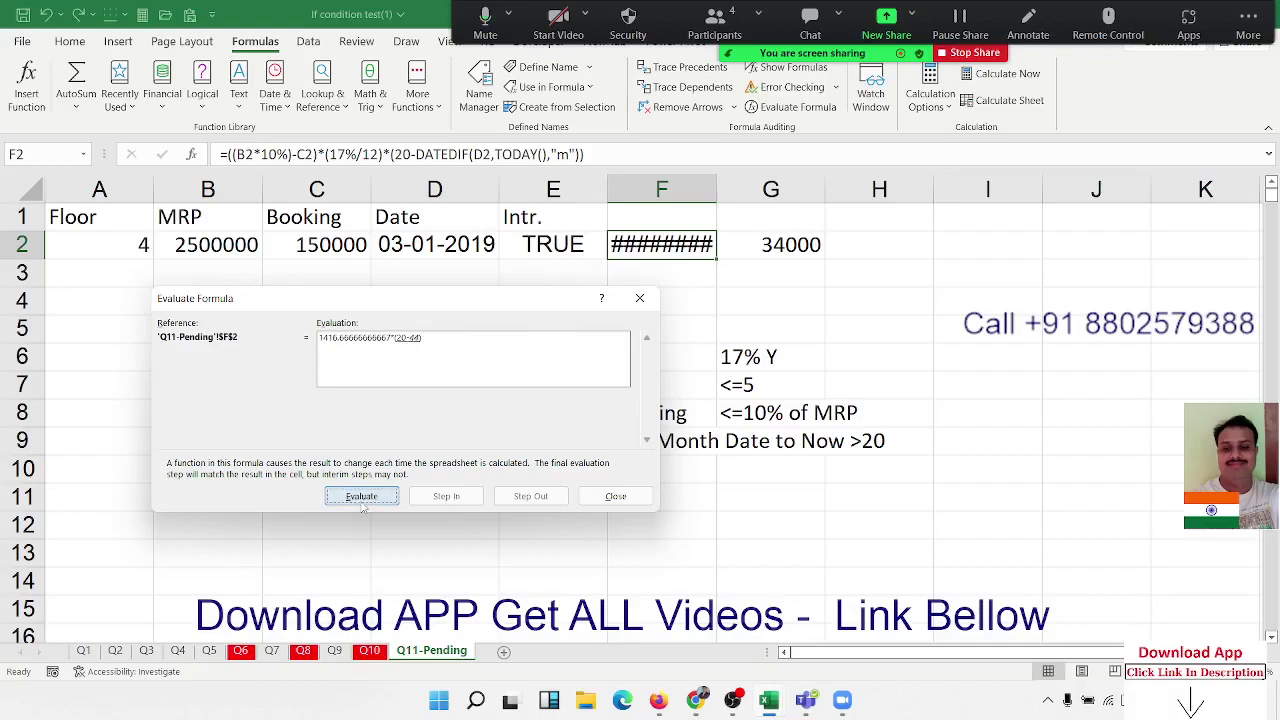
{"action": "left_click", "coordinate": [362, 497]}
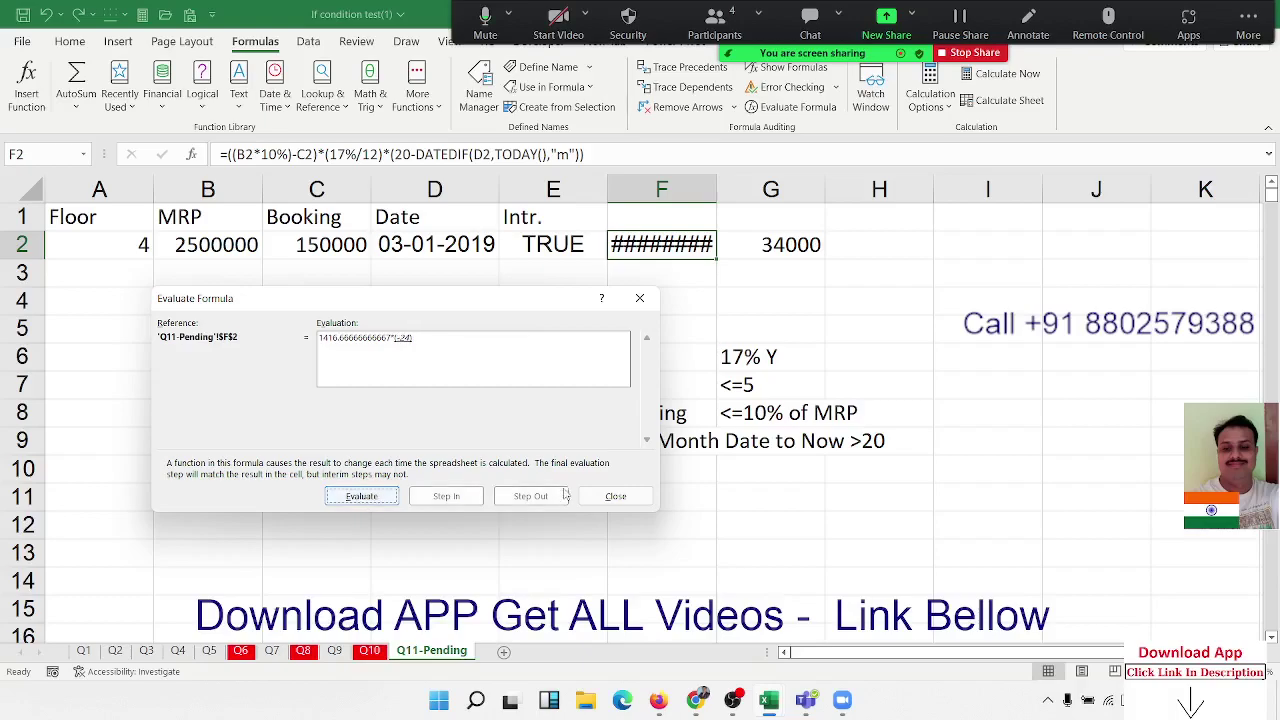
{"action": "left_click", "coordinate": [615, 496]}
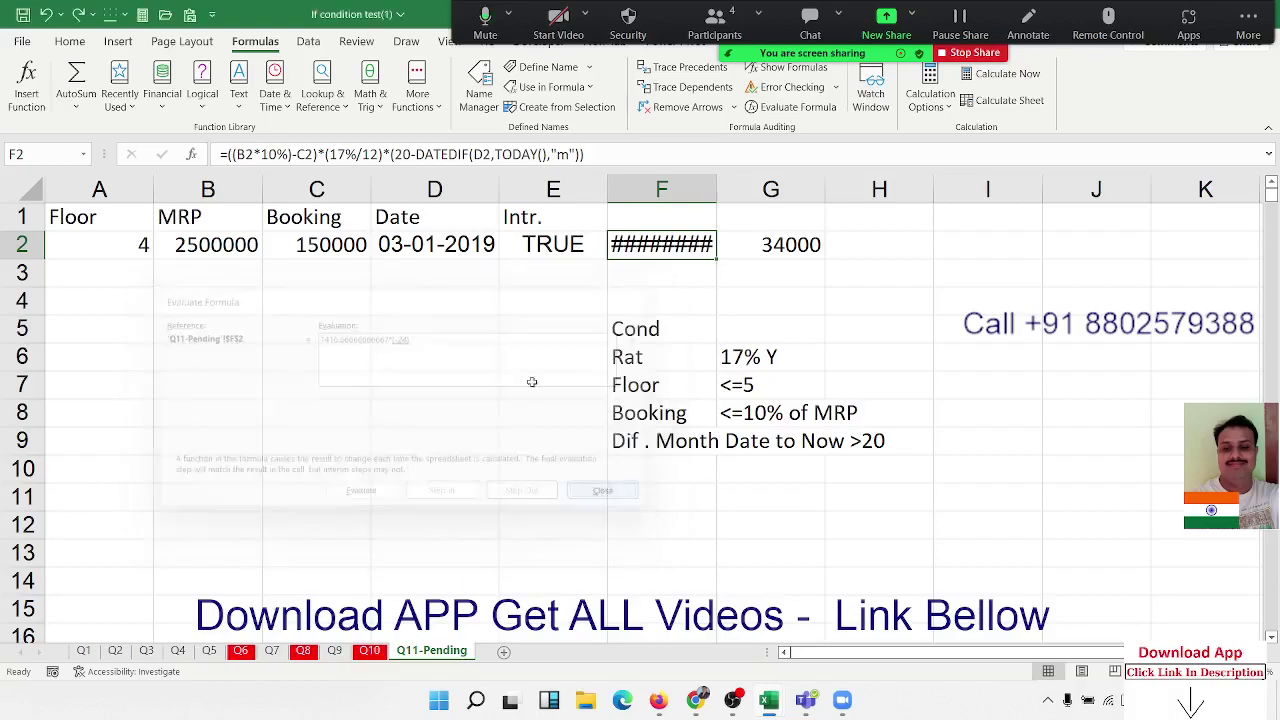
Change F2's month term to (DATEDIF(D2,TODAY(),"m")-20).
{"action": "left_click", "coordinate": [414, 155]}
{"action": "key", "text": "BackSpace"}
{"action": "key", "text": "BackSpace"}
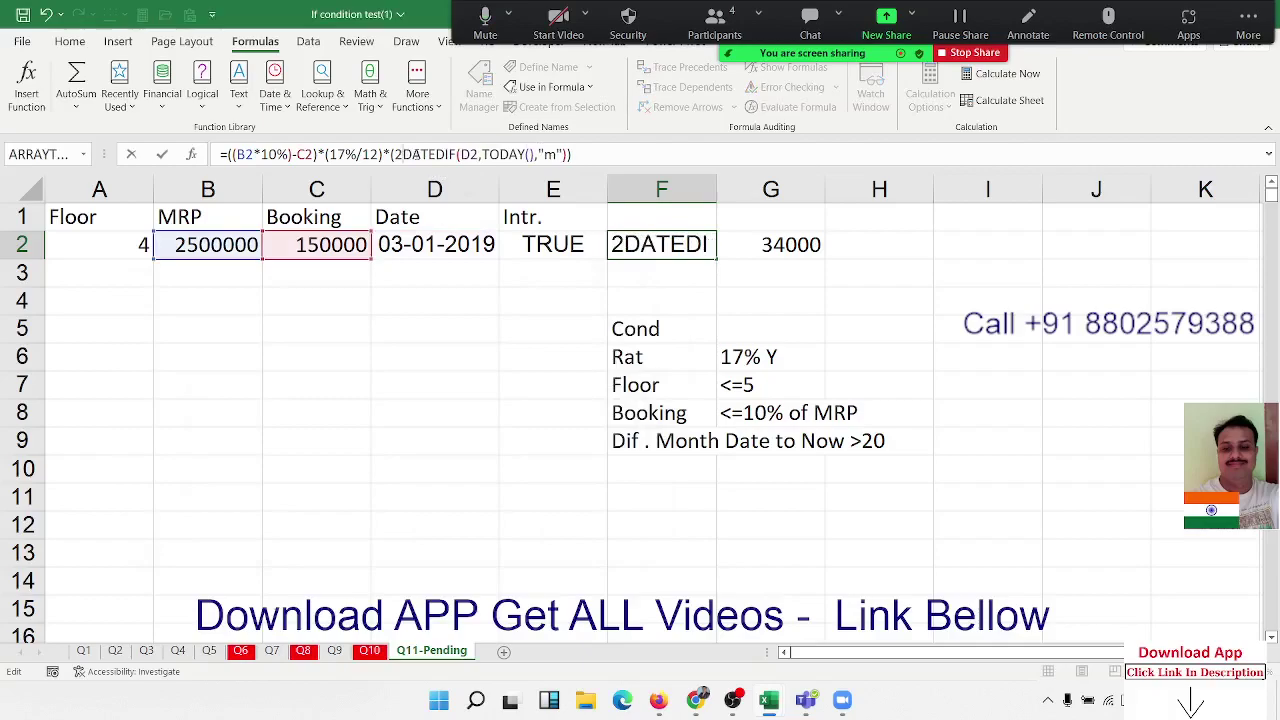
{"action": "key", "text": "BackSpace"}
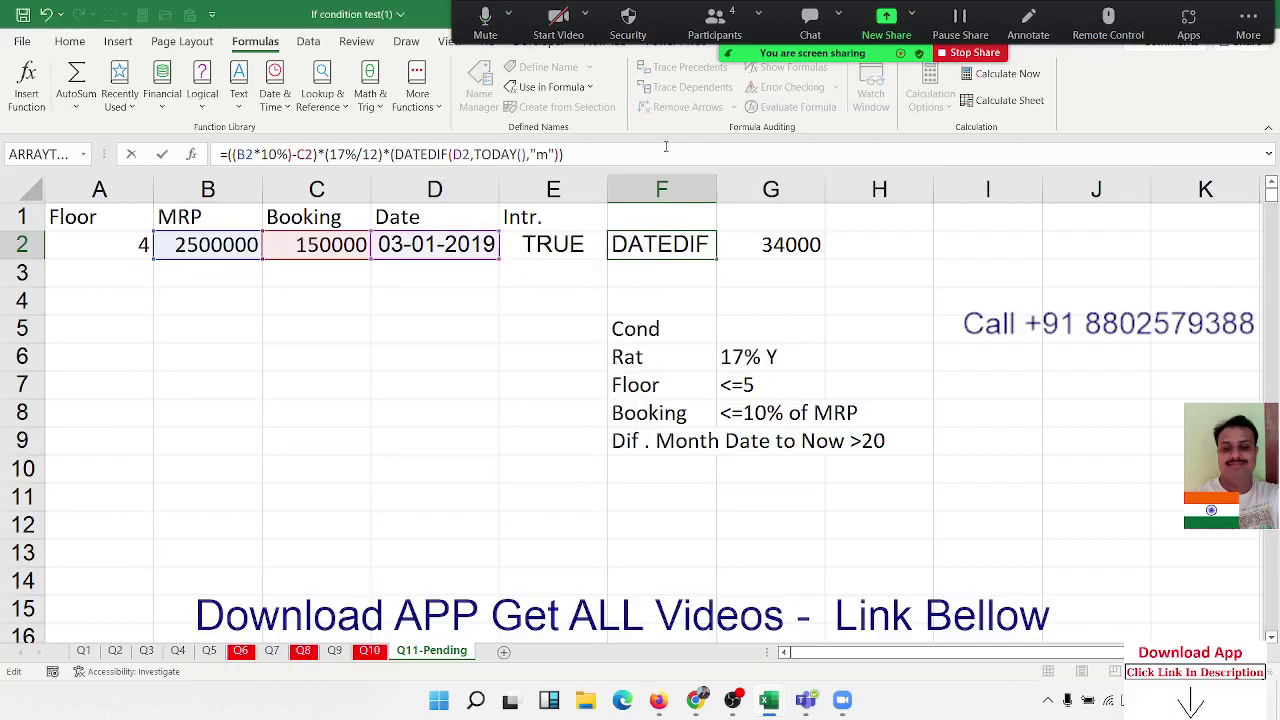
{"action": "left_click", "coordinate": [566, 155]}
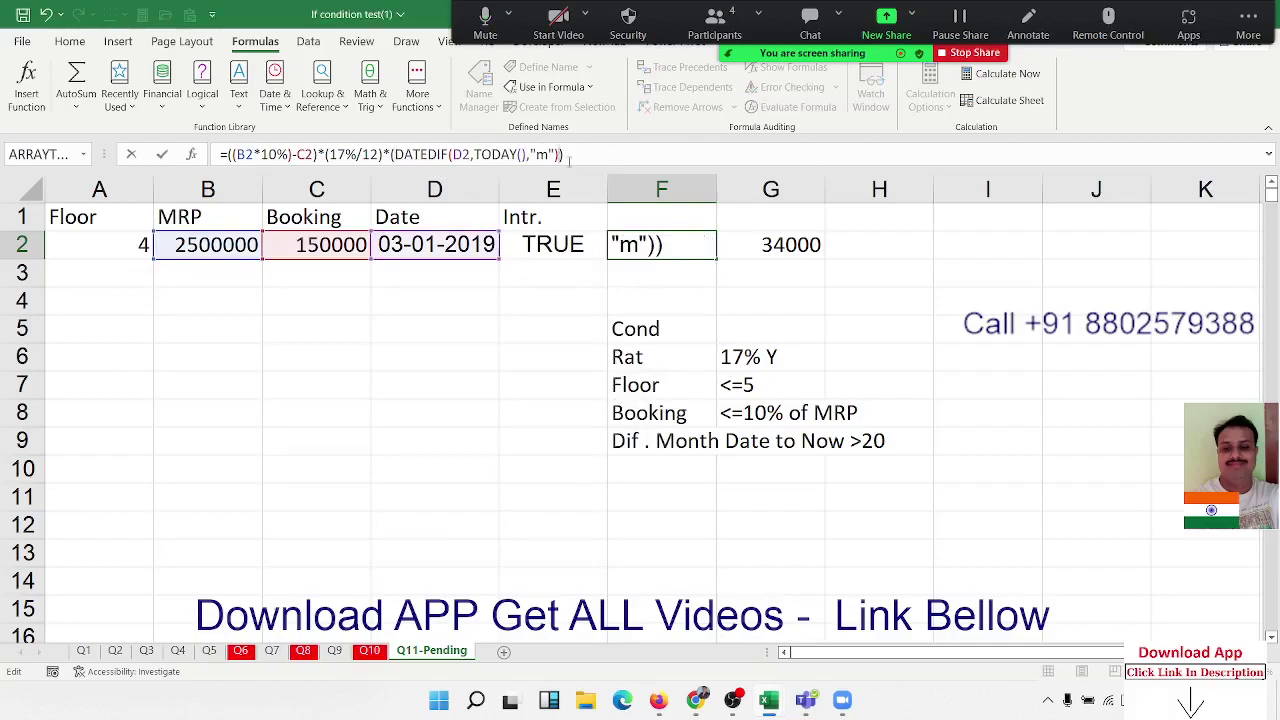
{"action": "type", "text": "-20"}
{"action": "key", "text": "ctrl+Return"}
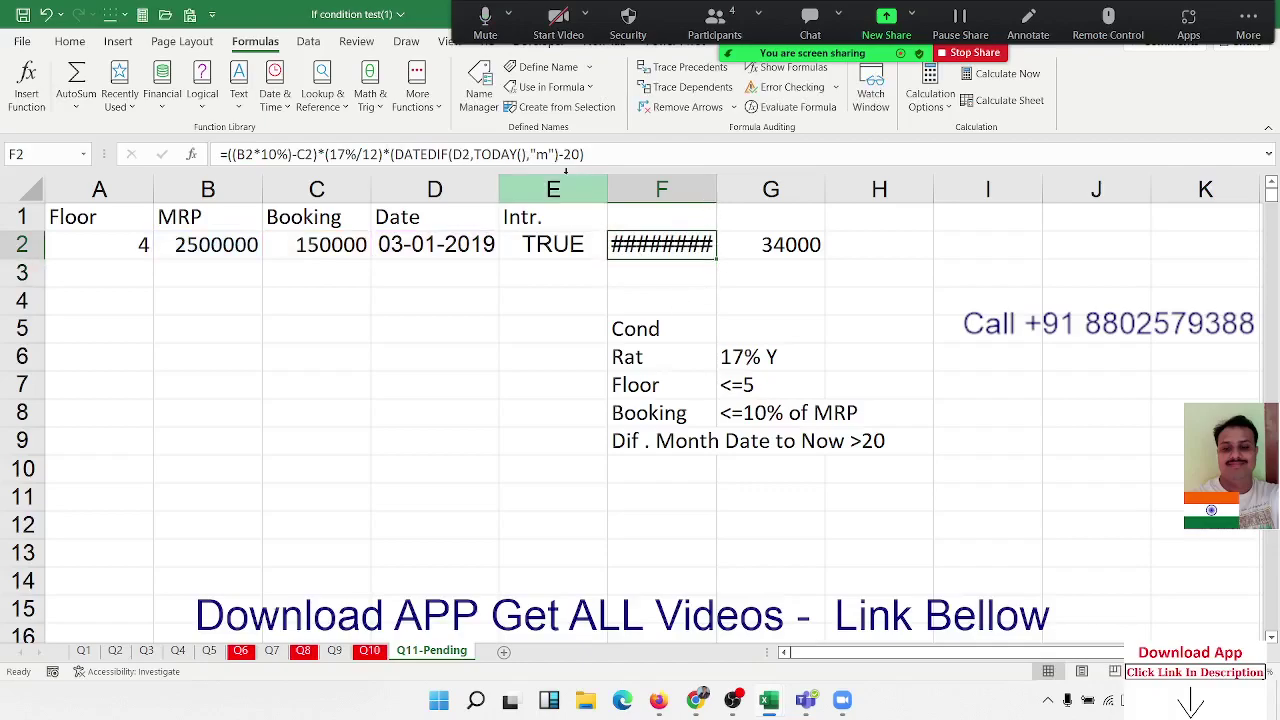
Show F2 in General format as 34000, then select its formula text.
{"action": "left_click_drag", "start_coordinate": [716, 190], "coordinate": [893, 190]}
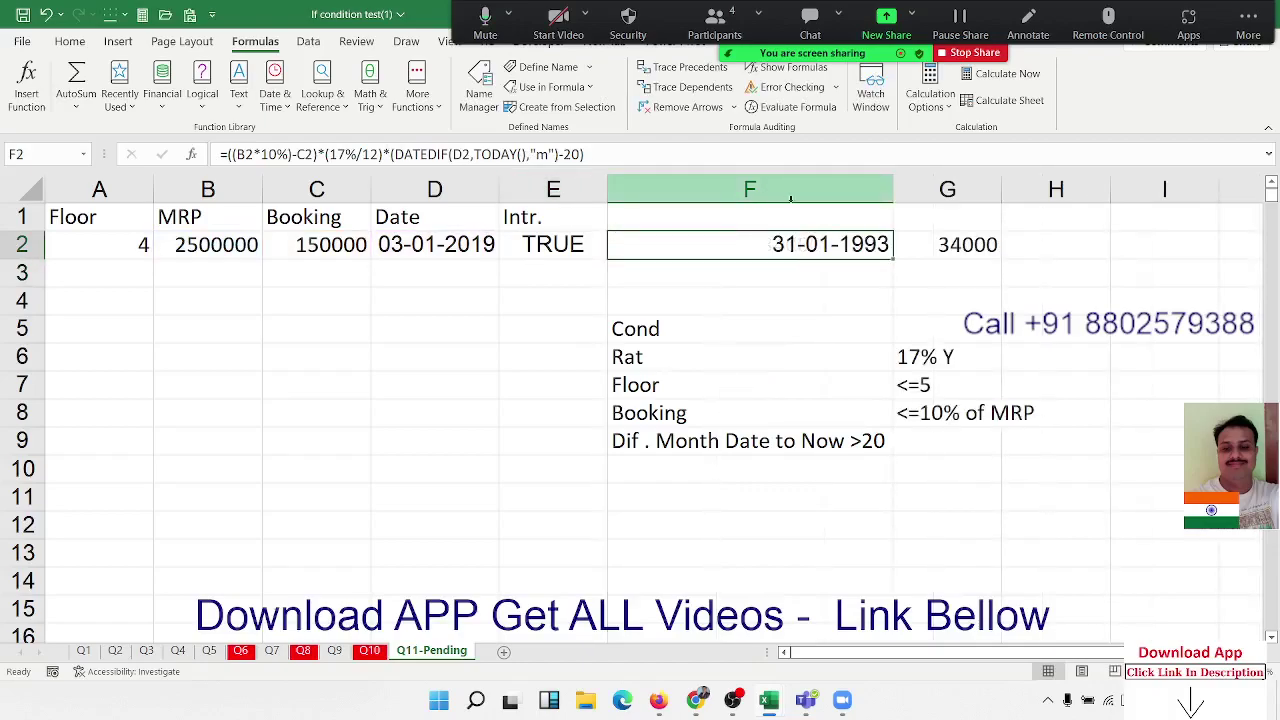
{"action": "key", "text": "ctrl+shift+grave"}
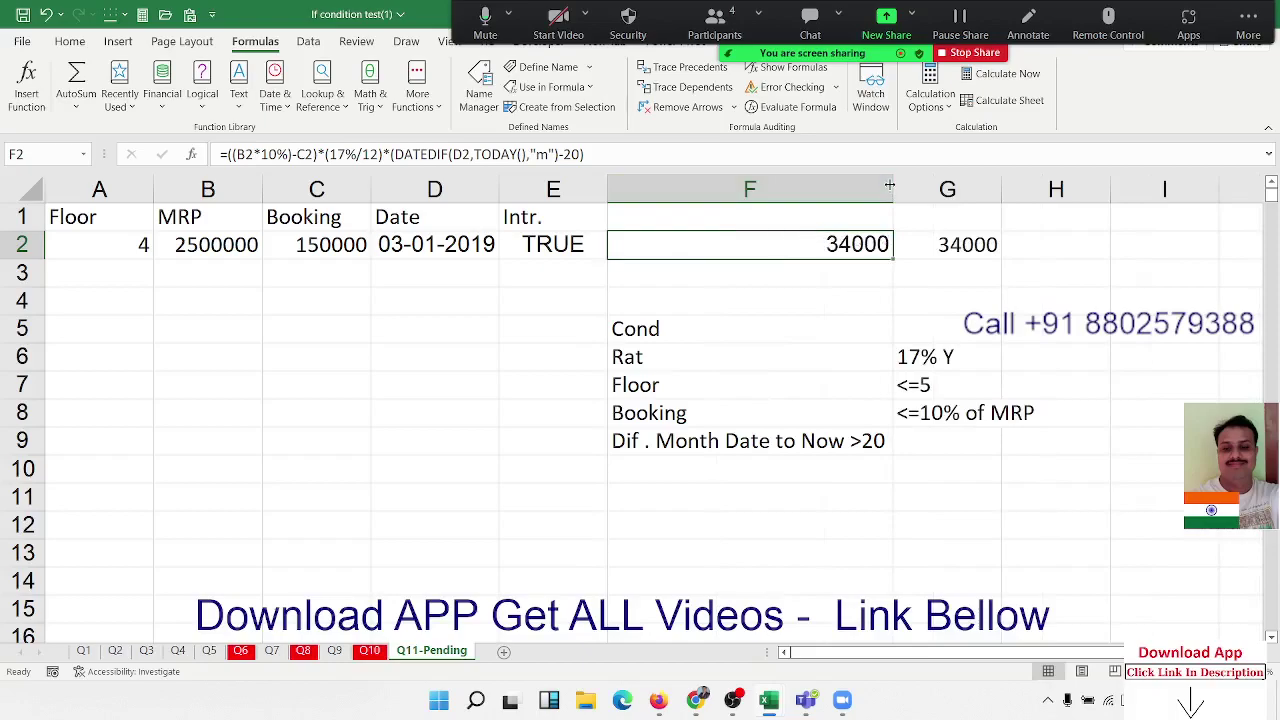
{"action": "left_click_drag", "start_coordinate": [889, 185], "coordinate": [753, 190]}
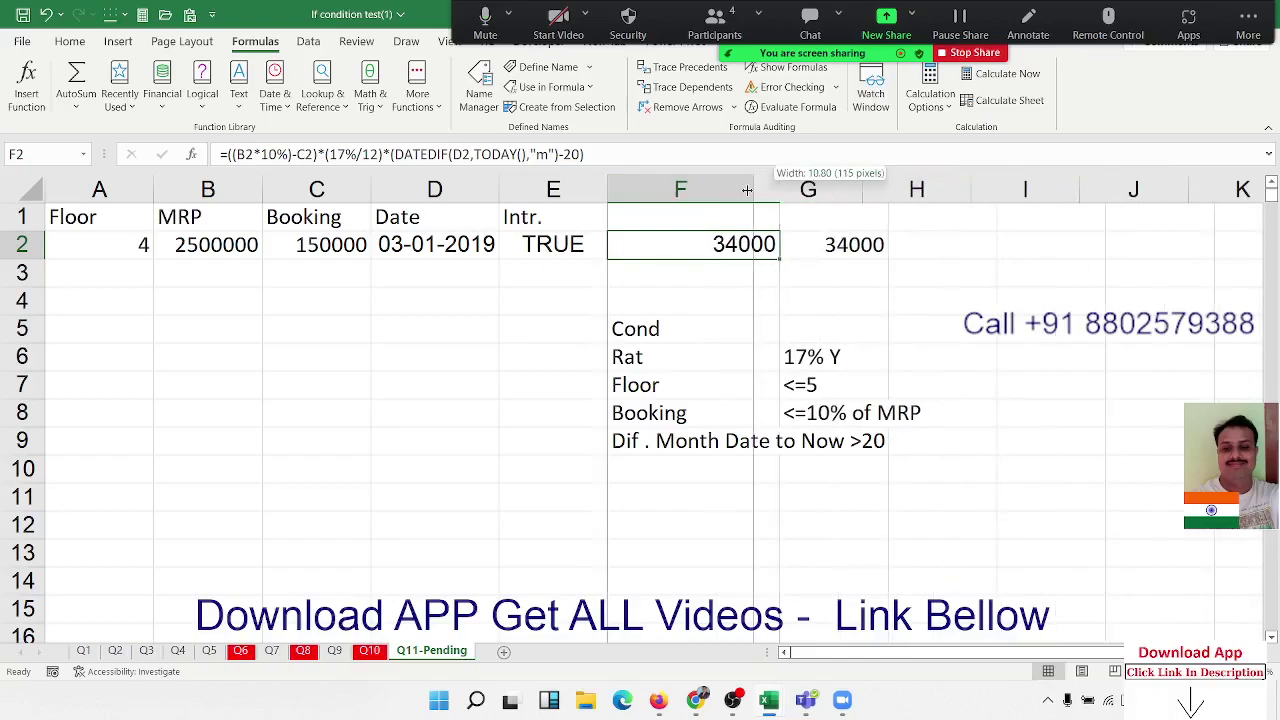
{"action": "left_click", "coordinate": [587, 244]}
{"action": "left_click", "coordinate": [664, 246]}
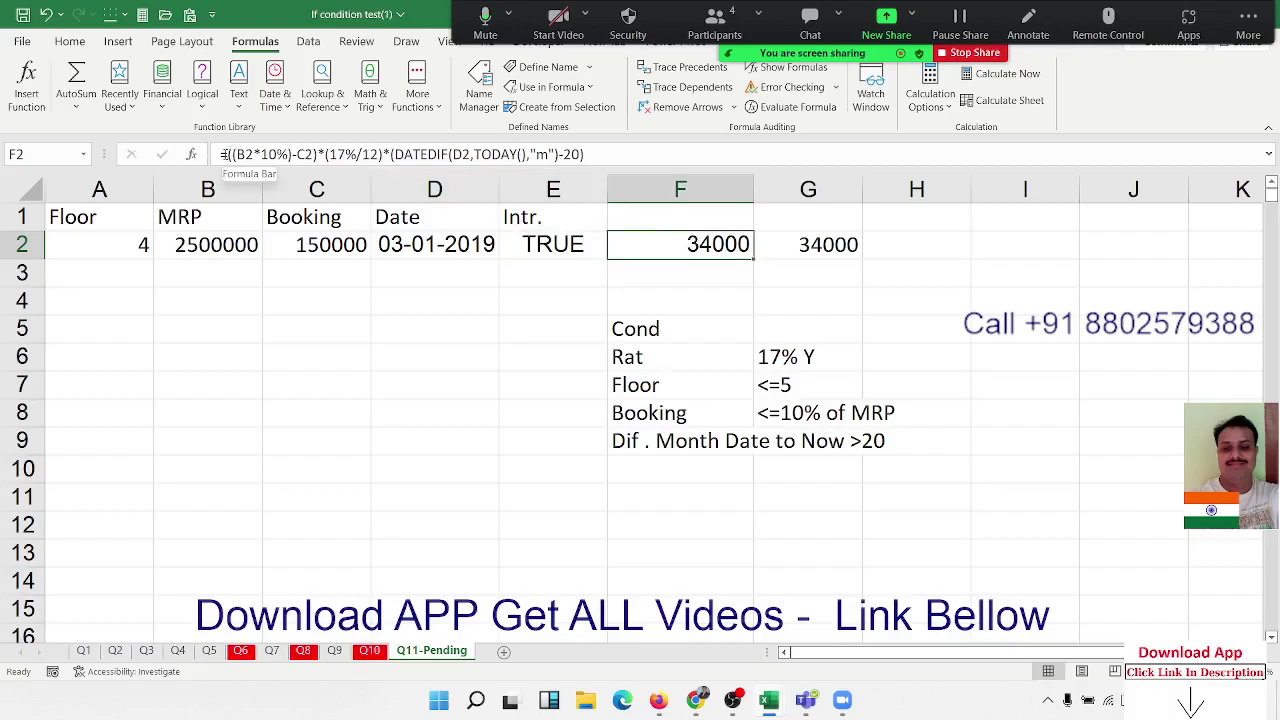
{"action": "left_click_drag", "start_coordinate": [226, 154], "coordinate": [585, 154]}
{"action": "key", "text": "ctrl+c"}
Wrap E2's AND test in IF, with the pasted interest calculation if true and 0 otherwise.
{"action": "key", "text": "Escape"}
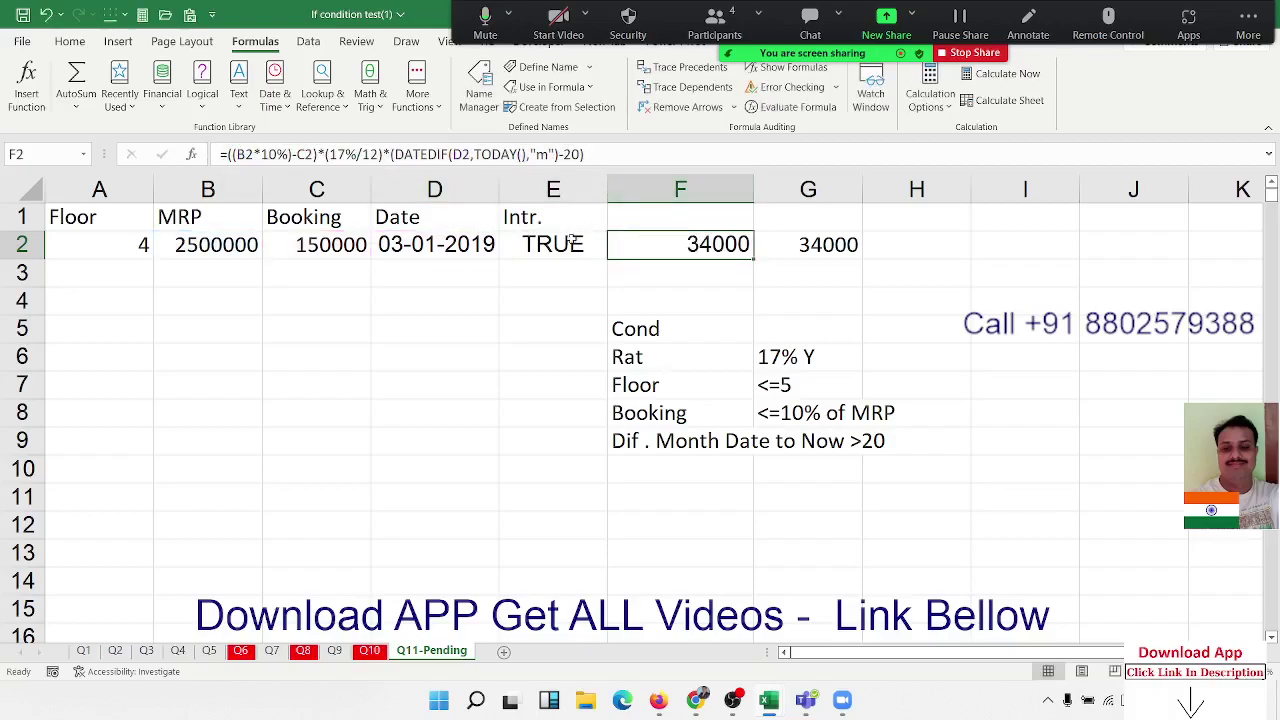
{"action": "double_click", "coordinate": [516, 246]}
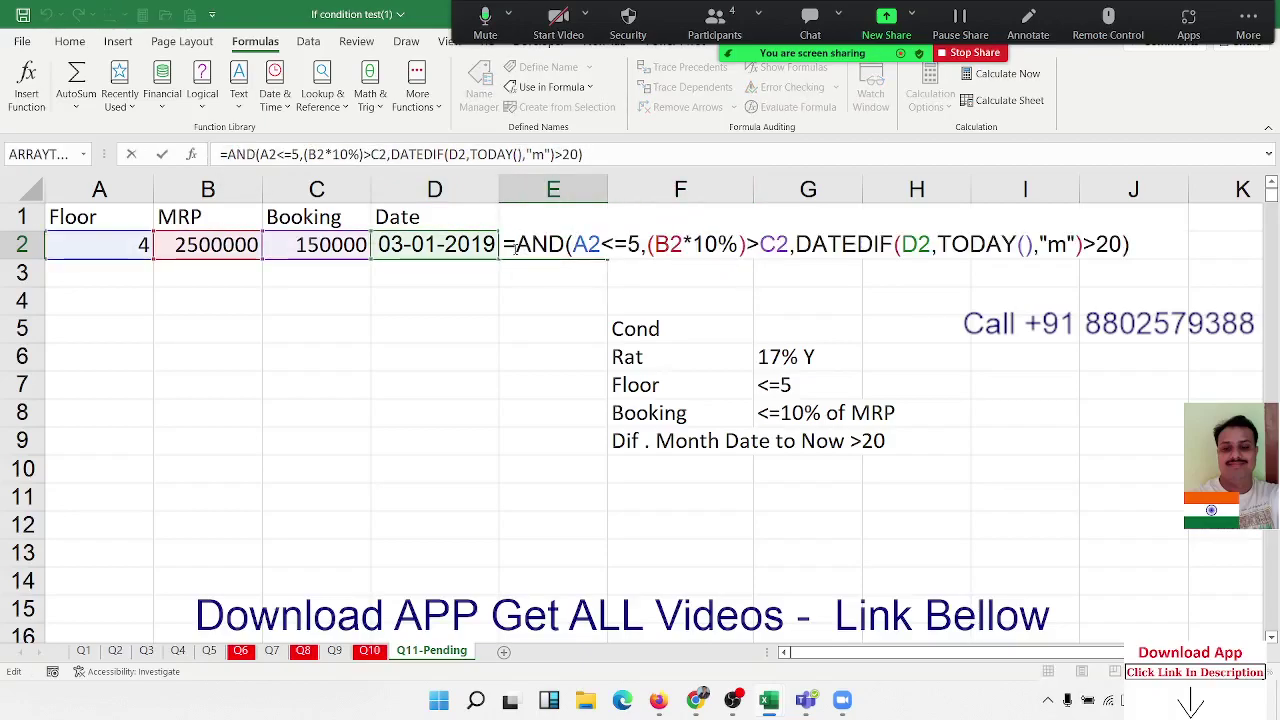
{"action": "type", "text": "if"}
{"action": "key", "text": "Tab"}
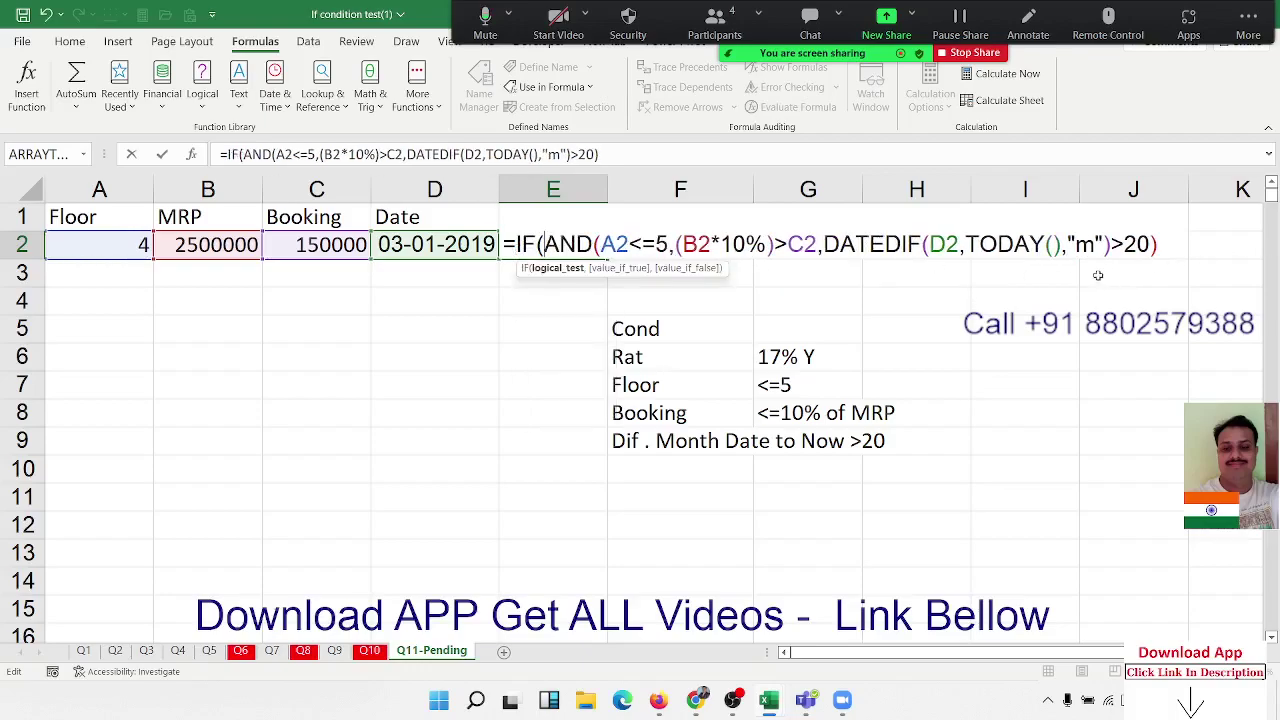
{"action": "key", "text": "End"}
{"action": "type", "text": ","}
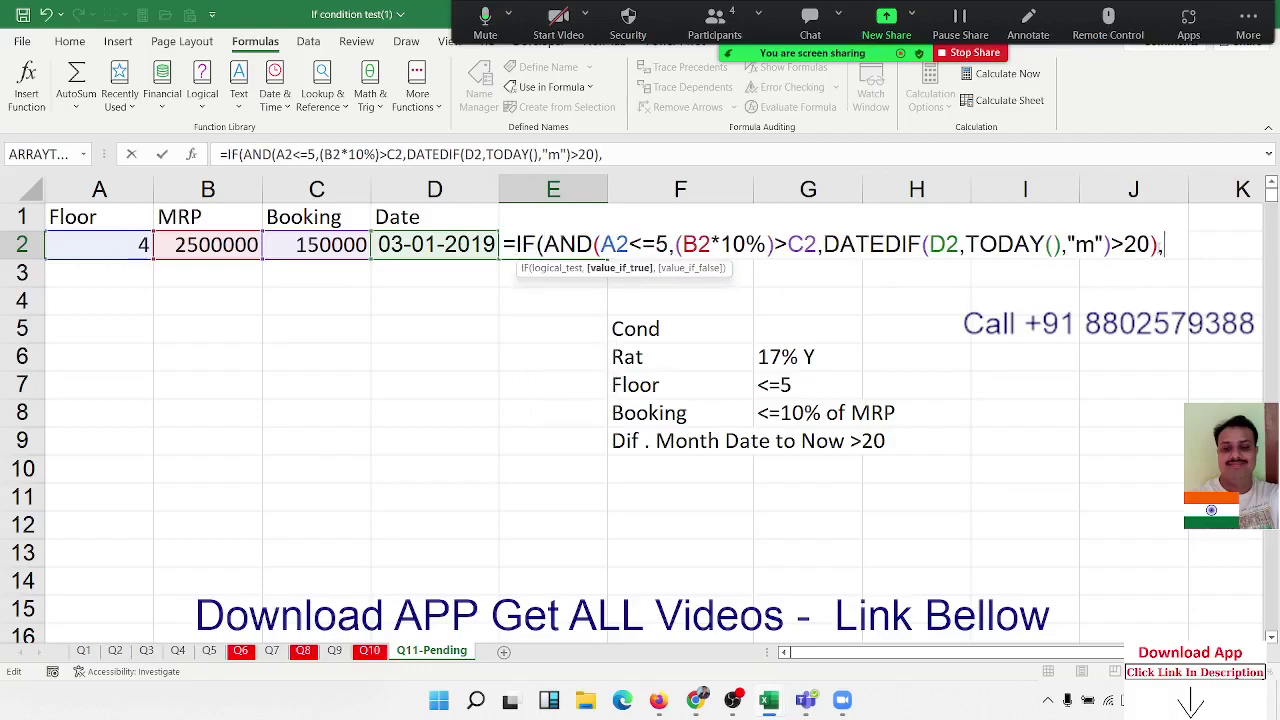
{"action": "key", "text": "ctrl+v"}
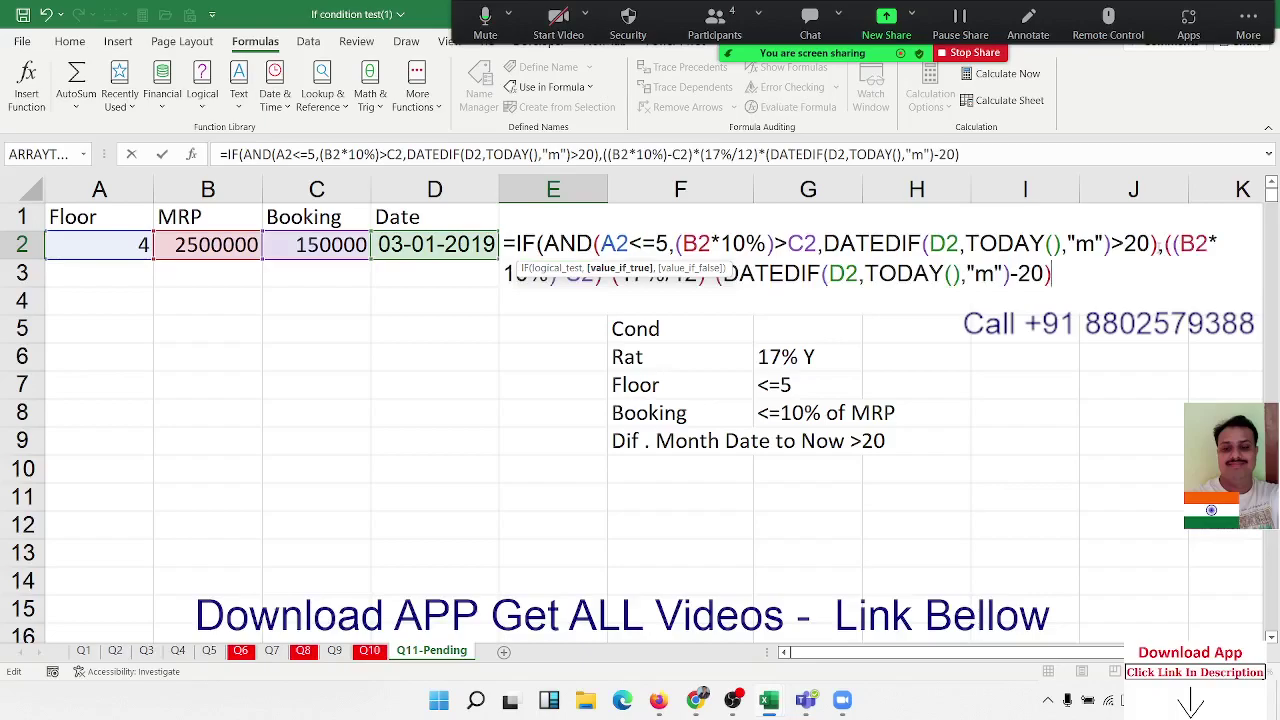
{"action": "type", "text": ",0)"}
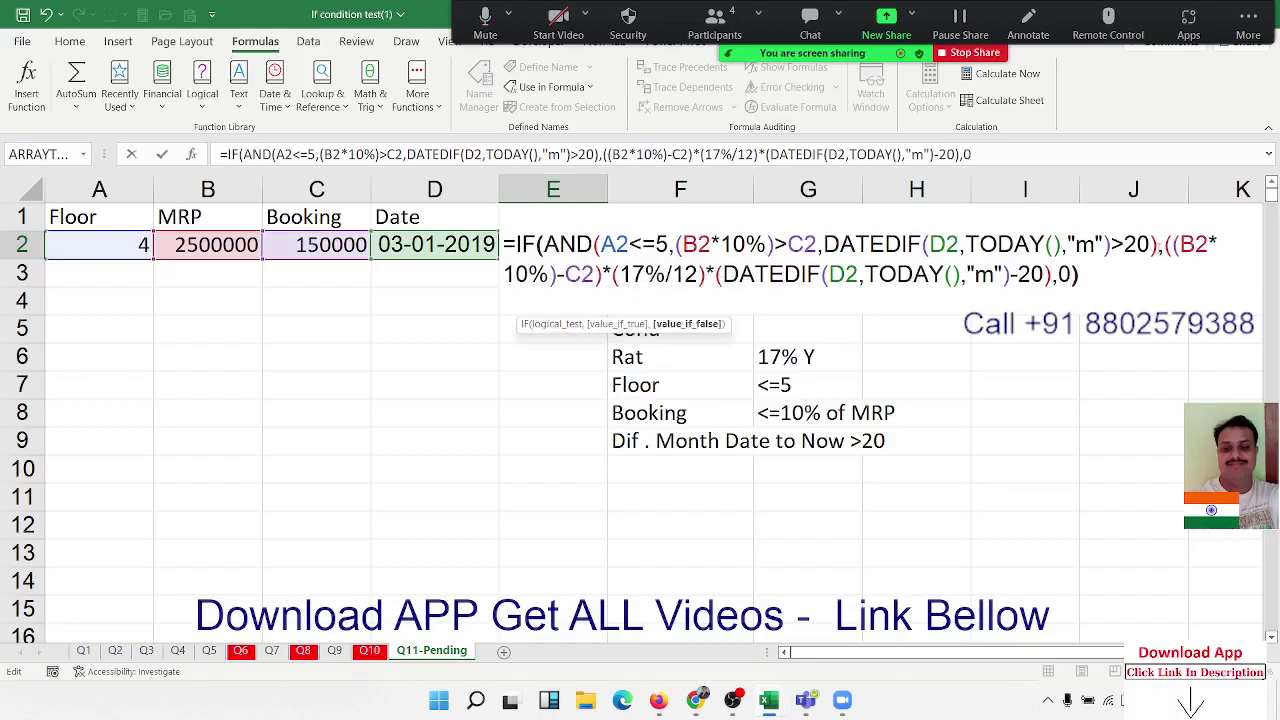
{"action": "key", "text": "Return"}
{"action": "key", "text": "Up"}
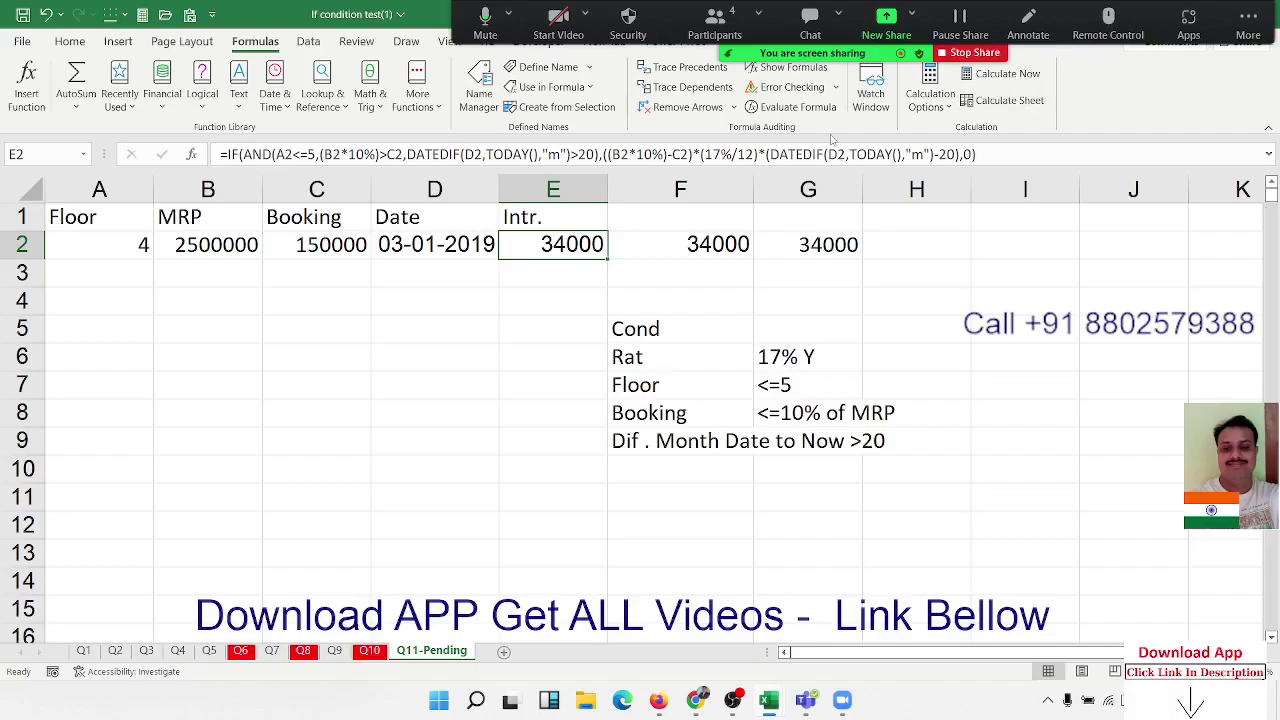
Open Evaluate Formula on E2 and evaluate the first term, A2 becoming 4.
{"action": "left_click", "coordinate": [798, 107]}
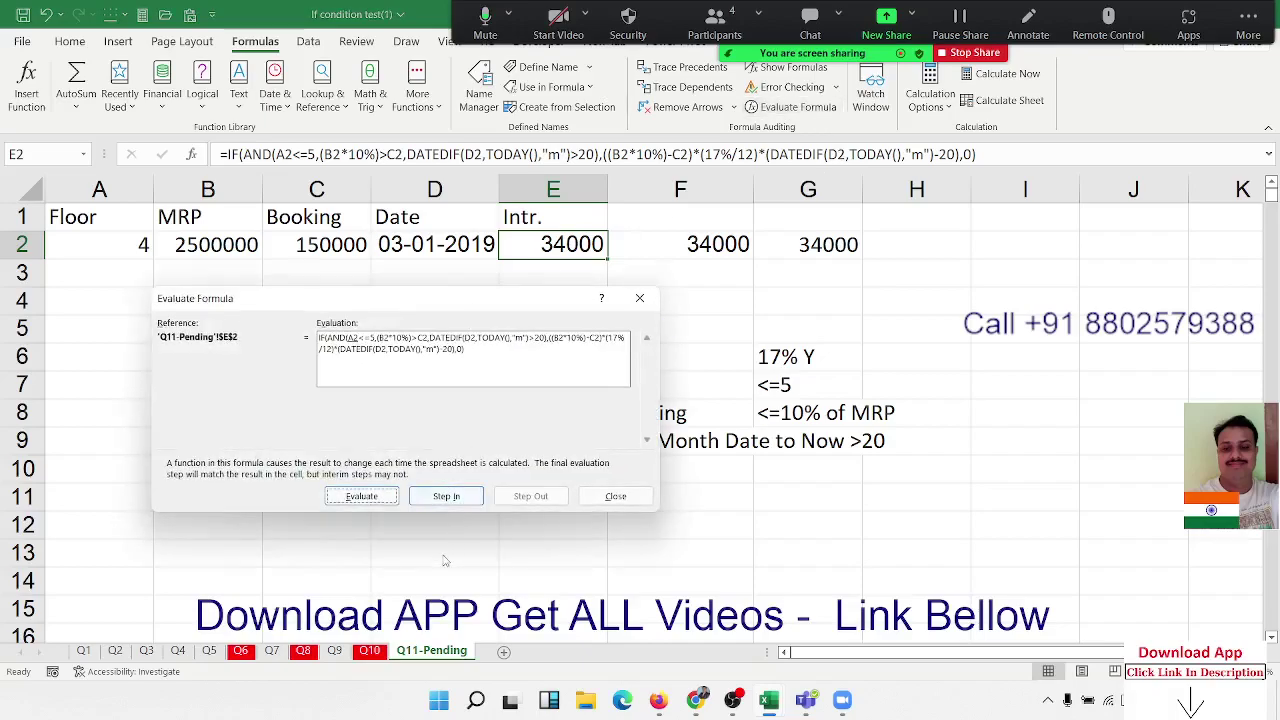
{"action": "left_click", "coordinate": [362, 496]}
{"action": "left_click", "coordinate": [371, 496]}
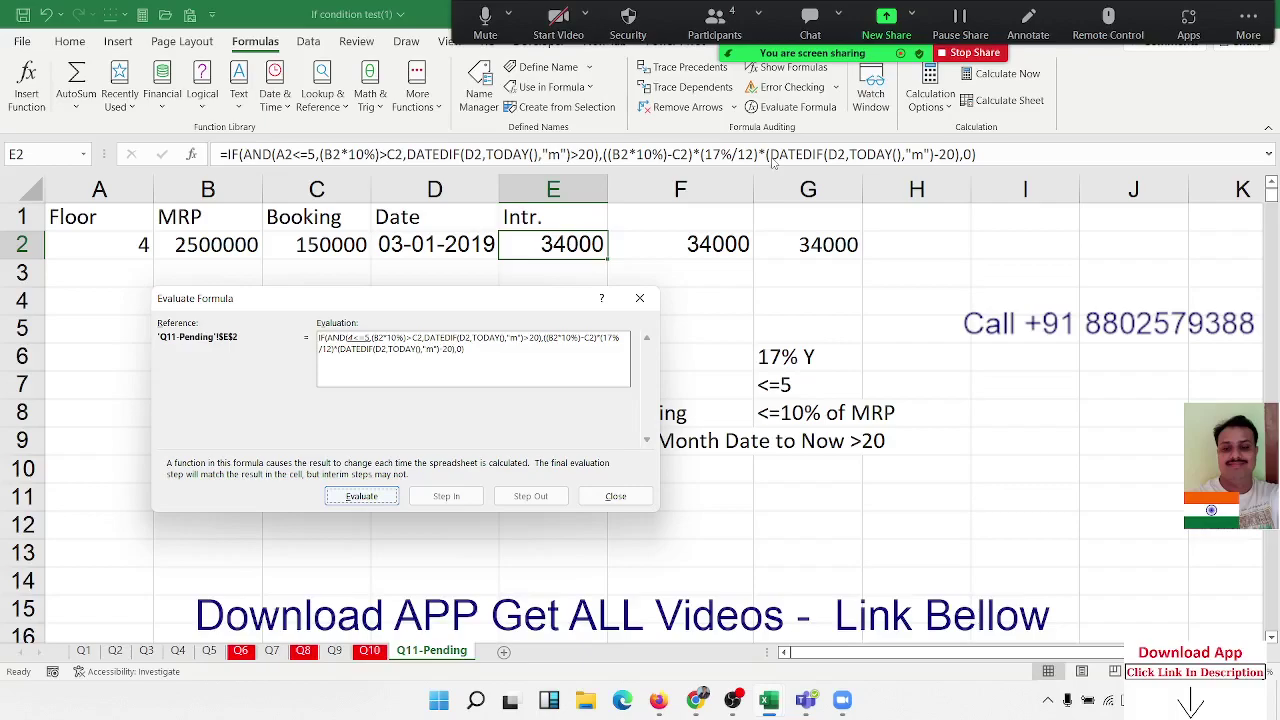
Evaluate the AND test to TRUE: floor, 250000>150000 booking, and 44>20 months.
{"action": "left_click", "coordinate": [368, 500]}
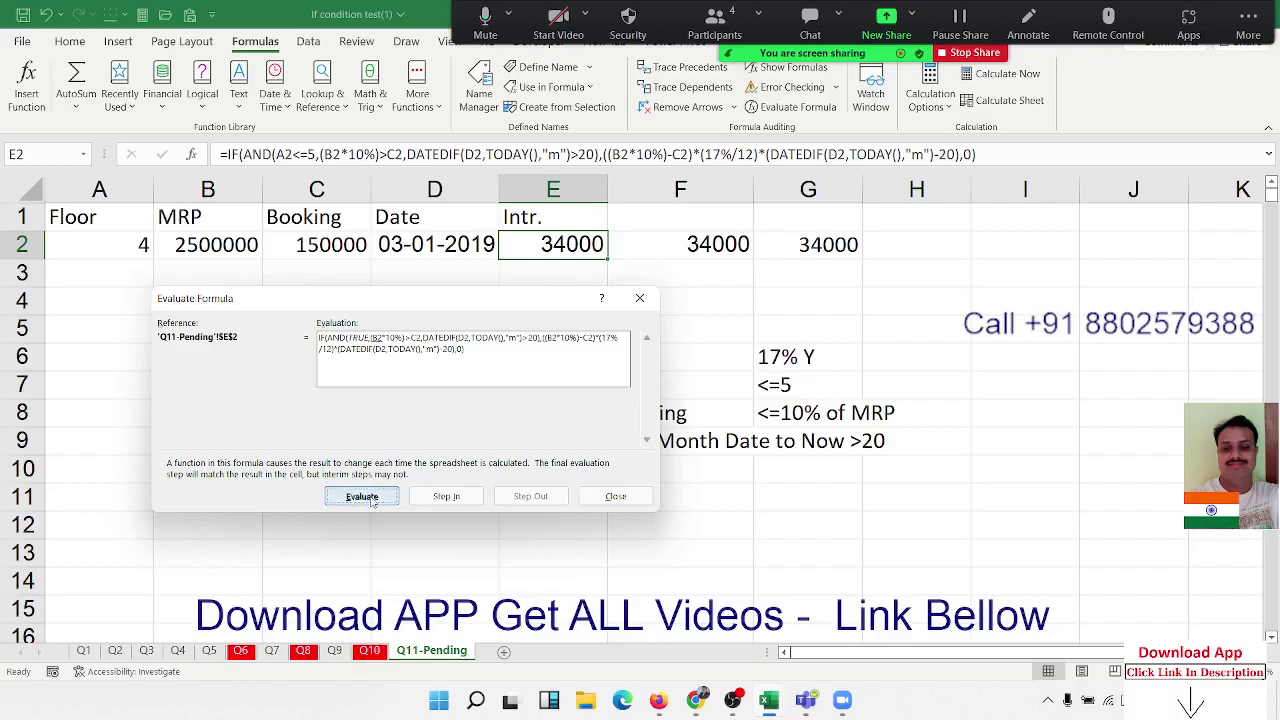
{"action": "left_click", "coordinate": [362, 497]}
{"action": "left_click", "coordinate": [362, 497]}
{"action": "left_click", "coordinate": [362, 497]}
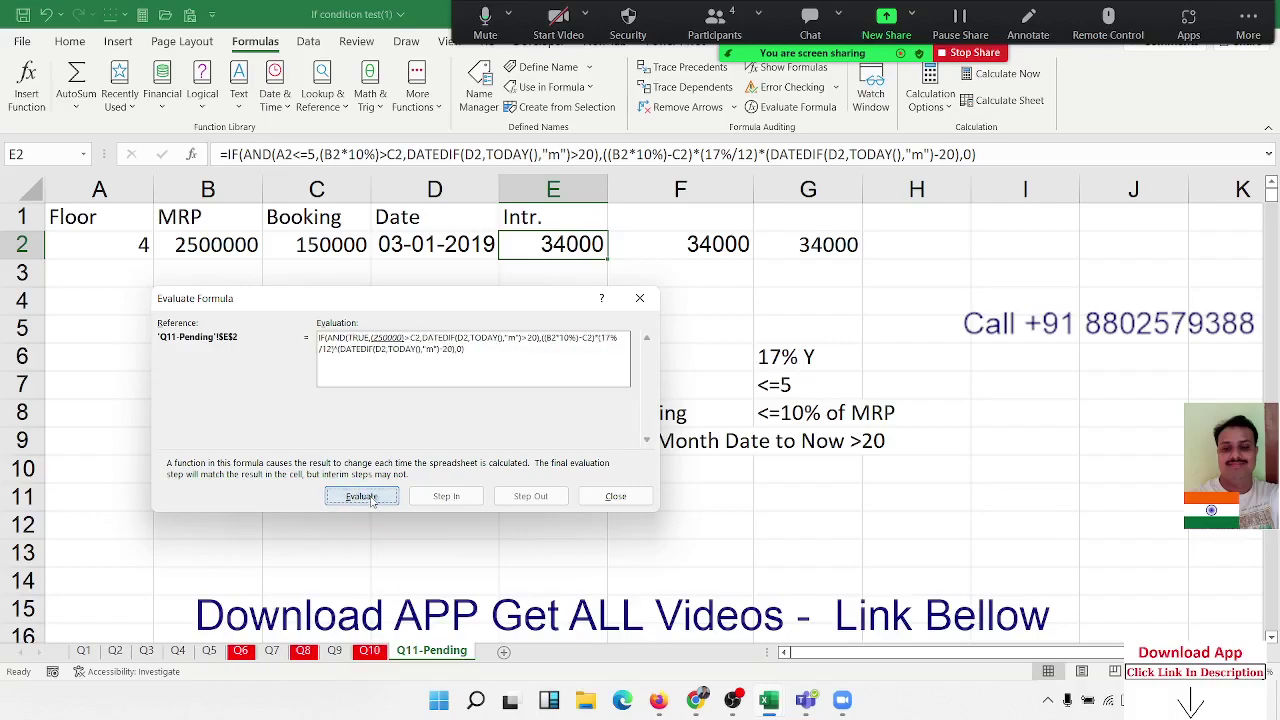
{"action": "left_click", "coordinate": [362, 497]}
{"action": "left_click", "coordinate": [362, 497]}
{"action": "left_click", "coordinate": [362, 497]}
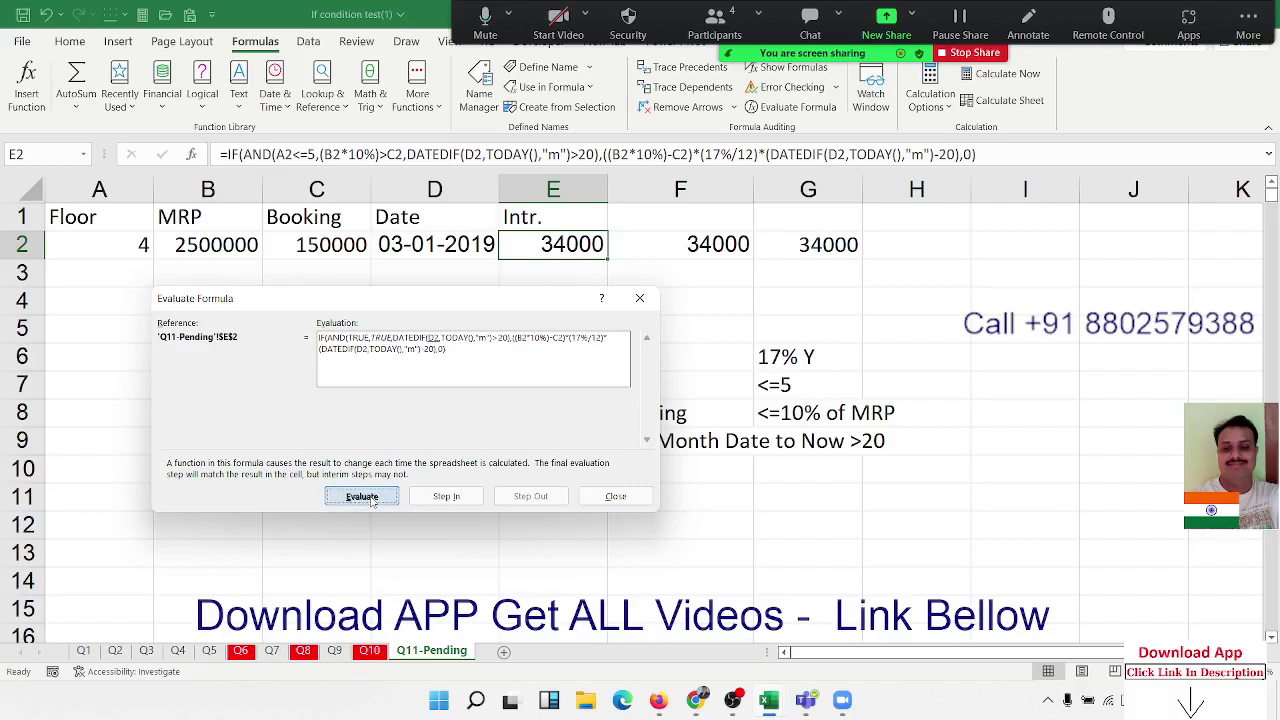
{"action": "left_click", "coordinate": [362, 497]}
{"action": "left_click", "coordinate": [362, 497]}
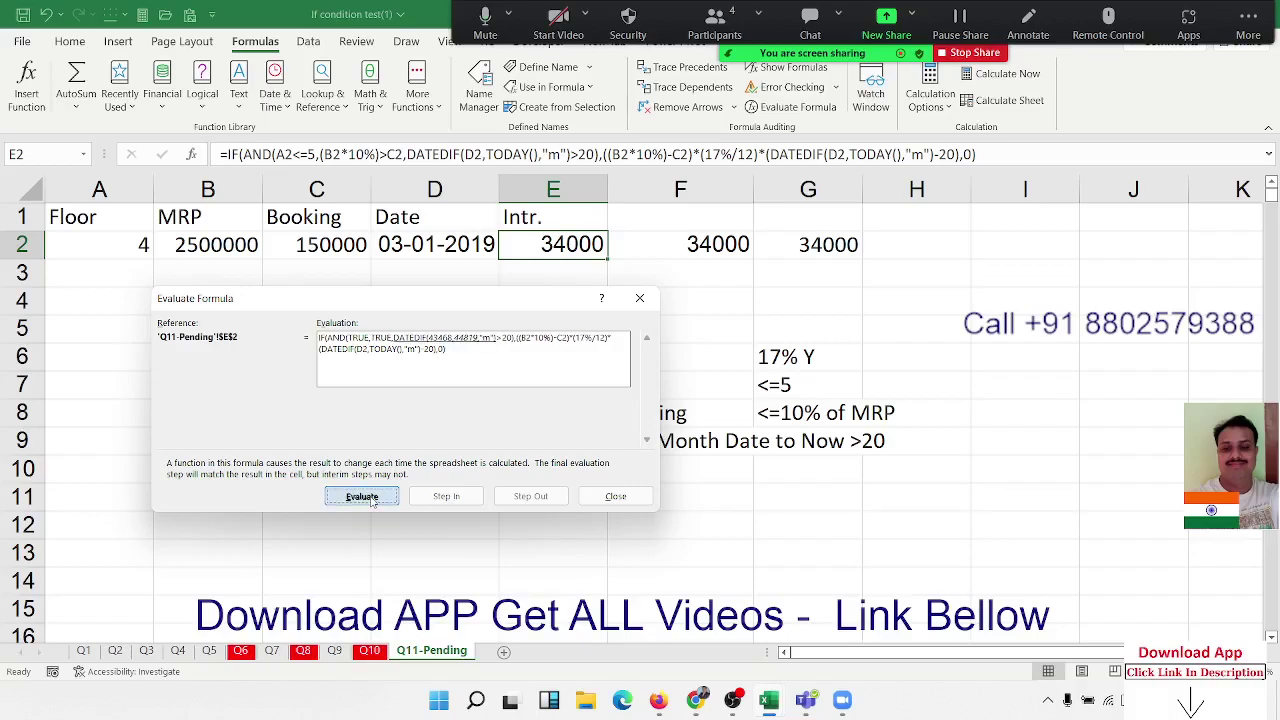
{"action": "left_click", "coordinate": [362, 497]}
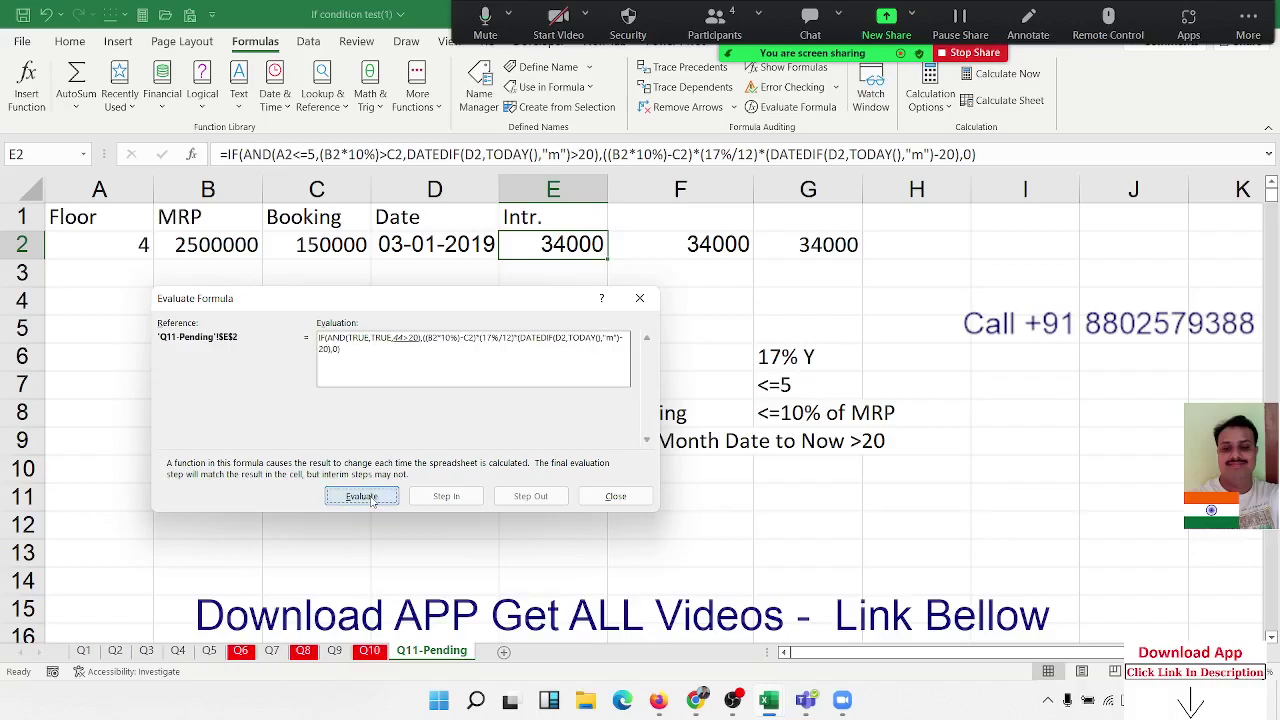
{"action": "left_click", "coordinate": [362, 497]}
{"action": "left_click", "coordinate": [362, 497]}
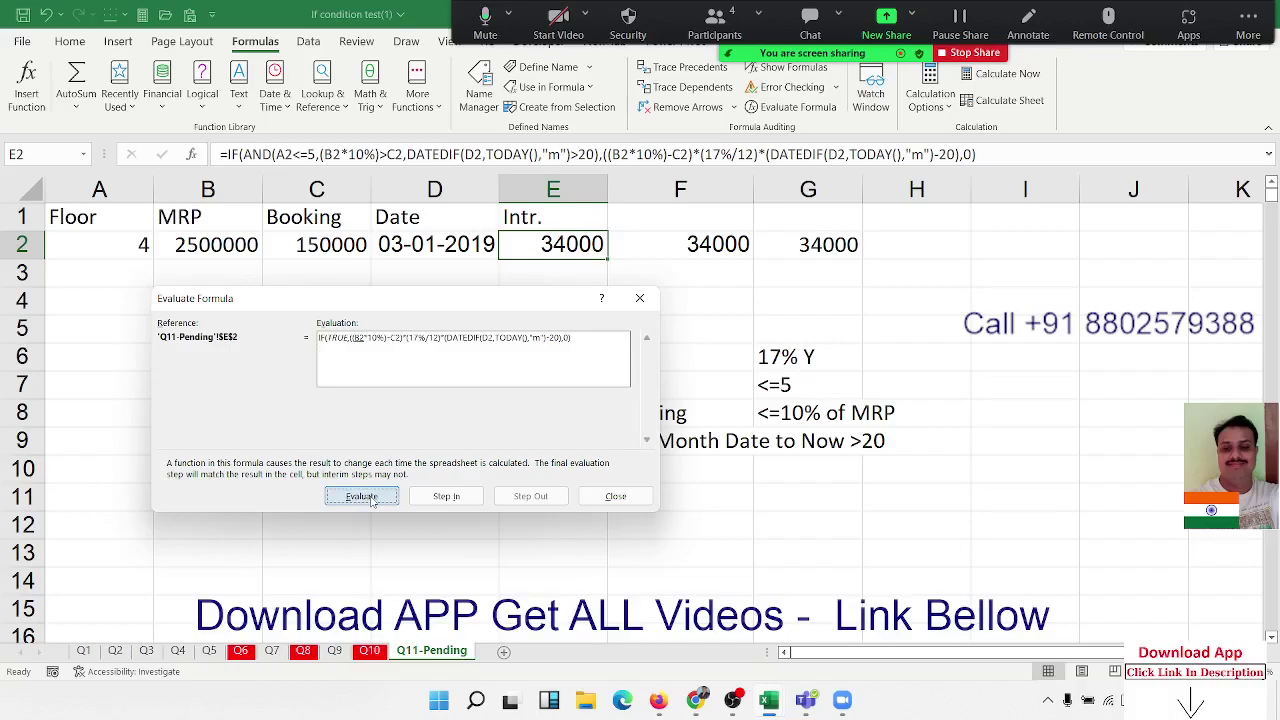
Evaluate the monthly interest as 100000 × 17%/12 = 1416.67.
{"action": "left_click", "coordinate": [362, 497]}
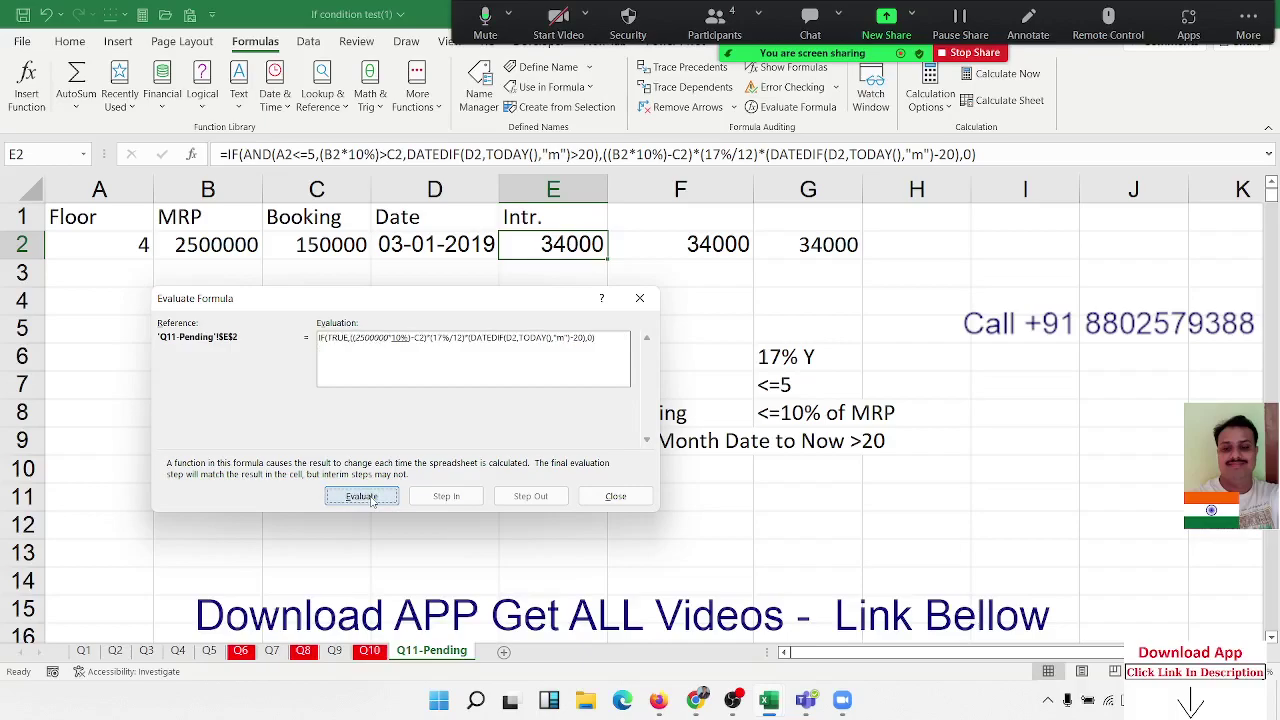
{"action": "left_click", "coordinate": [362, 497]}
{"action": "left_click", "coordinate": [362, 497]}
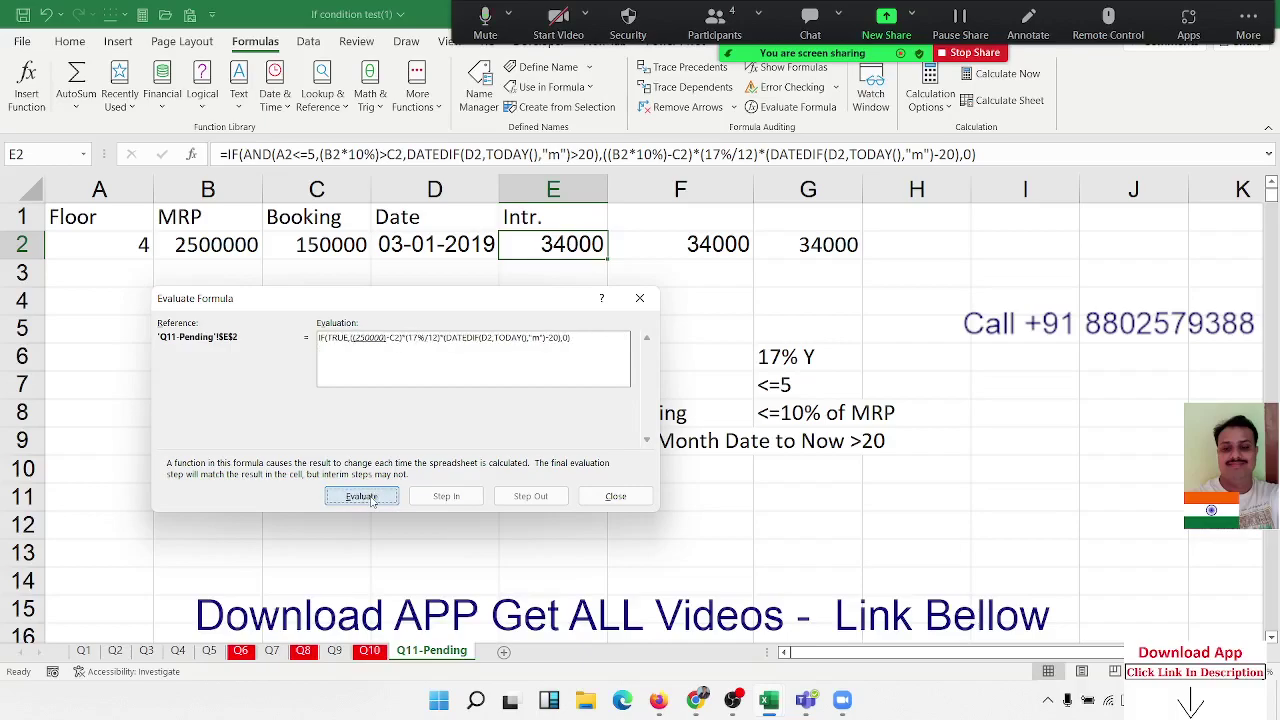
{"action": "left_click", "coordinate": [371, 499]}
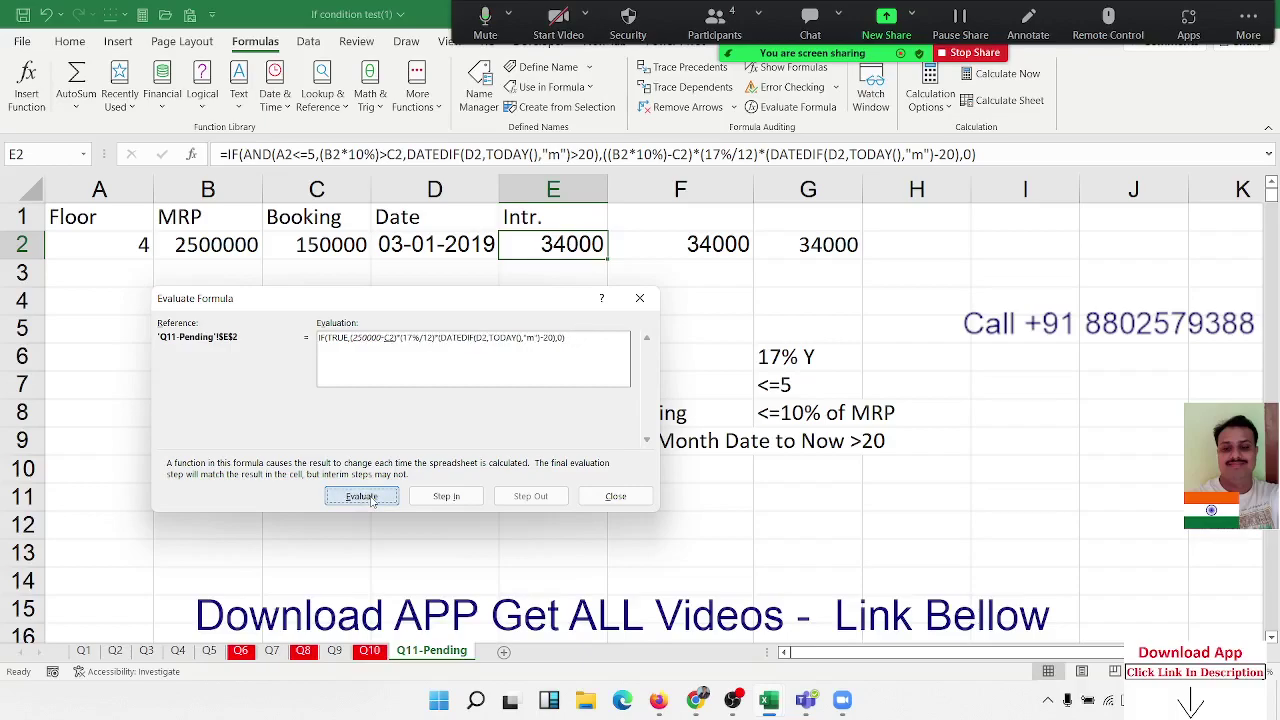
{"action": "left_click", "coordinate": [371, 499]}
{"action": "left_click", "coordinate": [371, 499]}
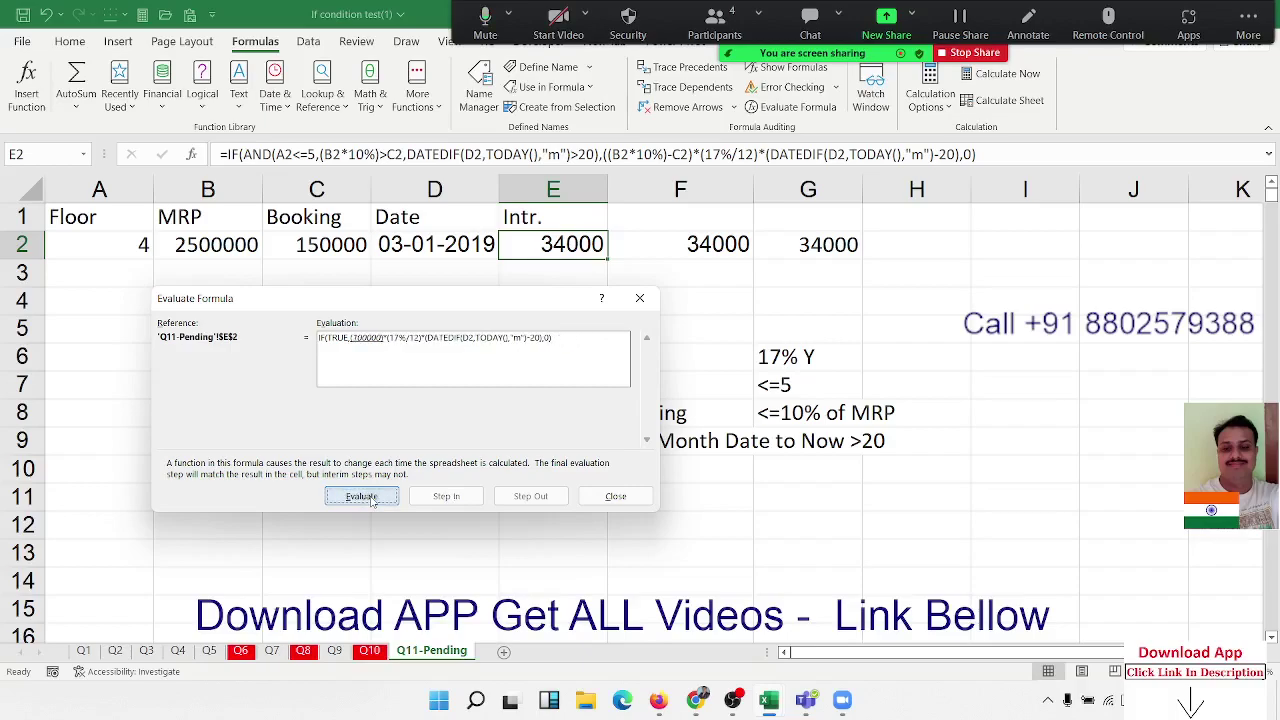
{"action": "left_click", "coordinate": [371, 499]}
{"action": "left_click", "coordinate": [371, 499]}
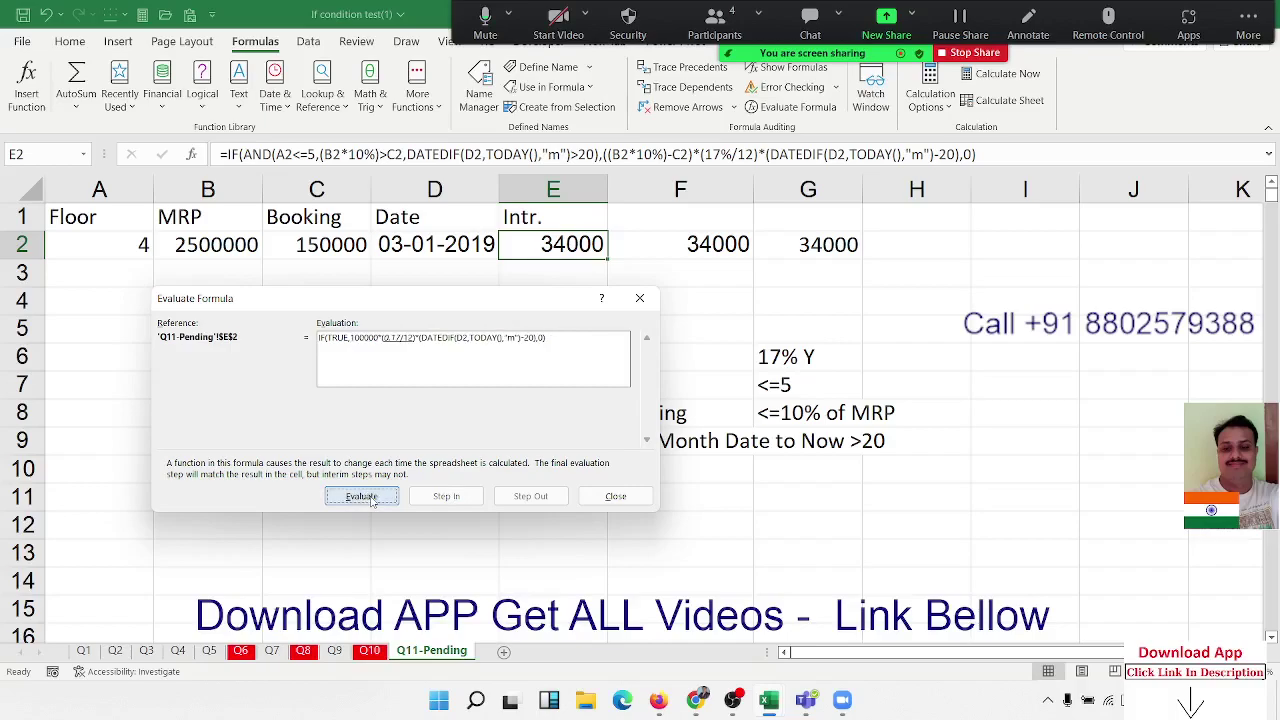
{"action": "left_click", "coordinate": [371, 499]}
{"action": "left_click", "coordinate": [371, 499]}
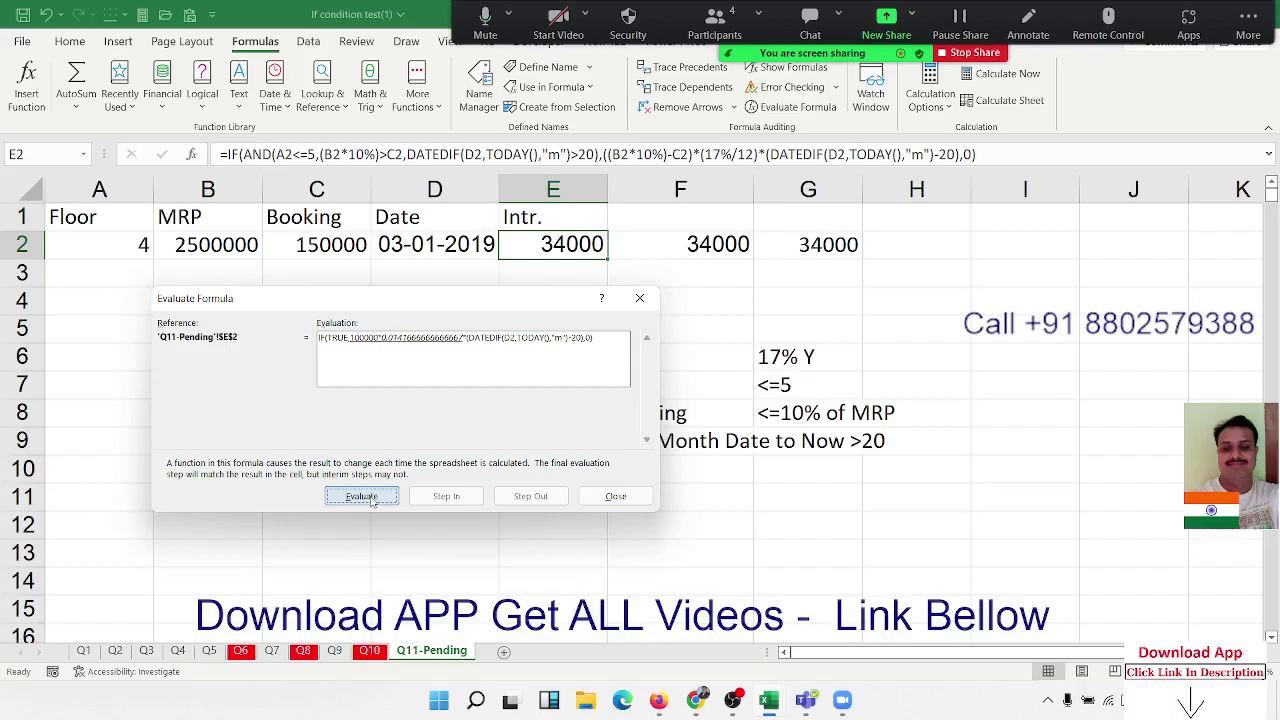
{"action": "left_click", "coordinate": [371, 499]}
Evaluate the extra months as 44-20 = 24, reach 34000, and close the evaluation.
{"action": "left_click", "coordinate": [371, 499]}
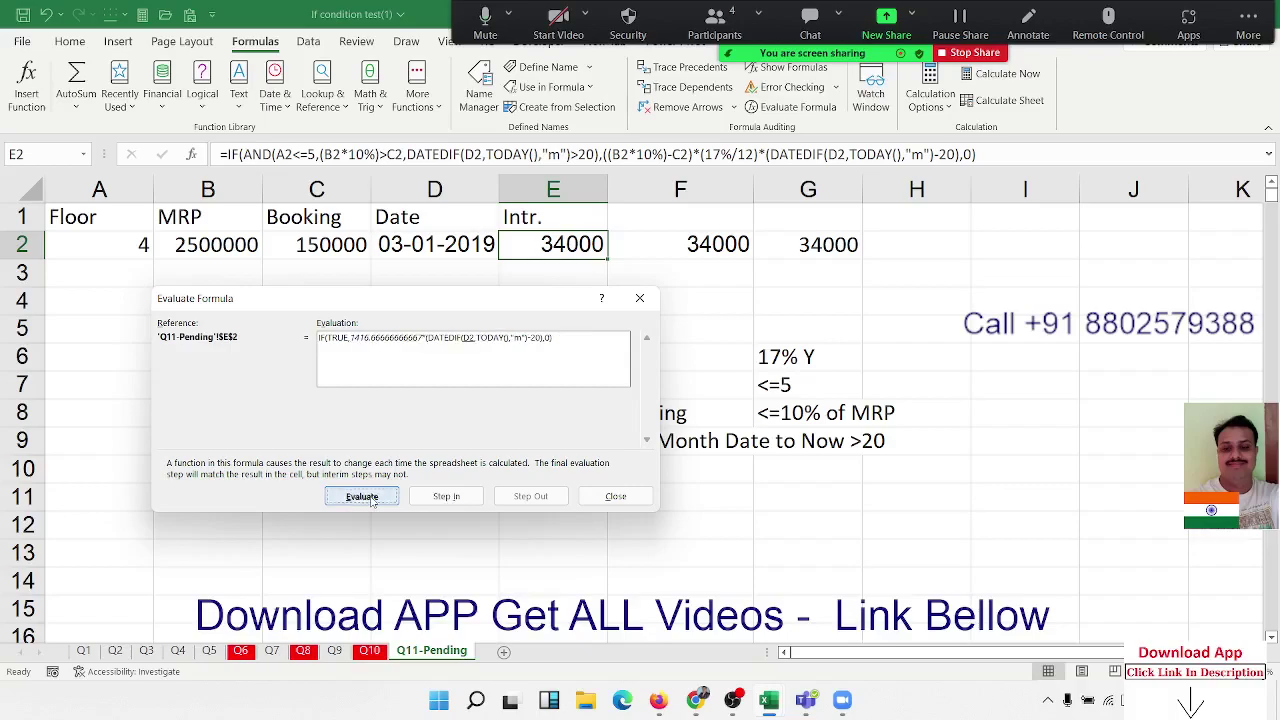
{"action": "left_click", "coordinate": [371, 499]}
{"action": "left_click", "coordinate": [371, 499]}
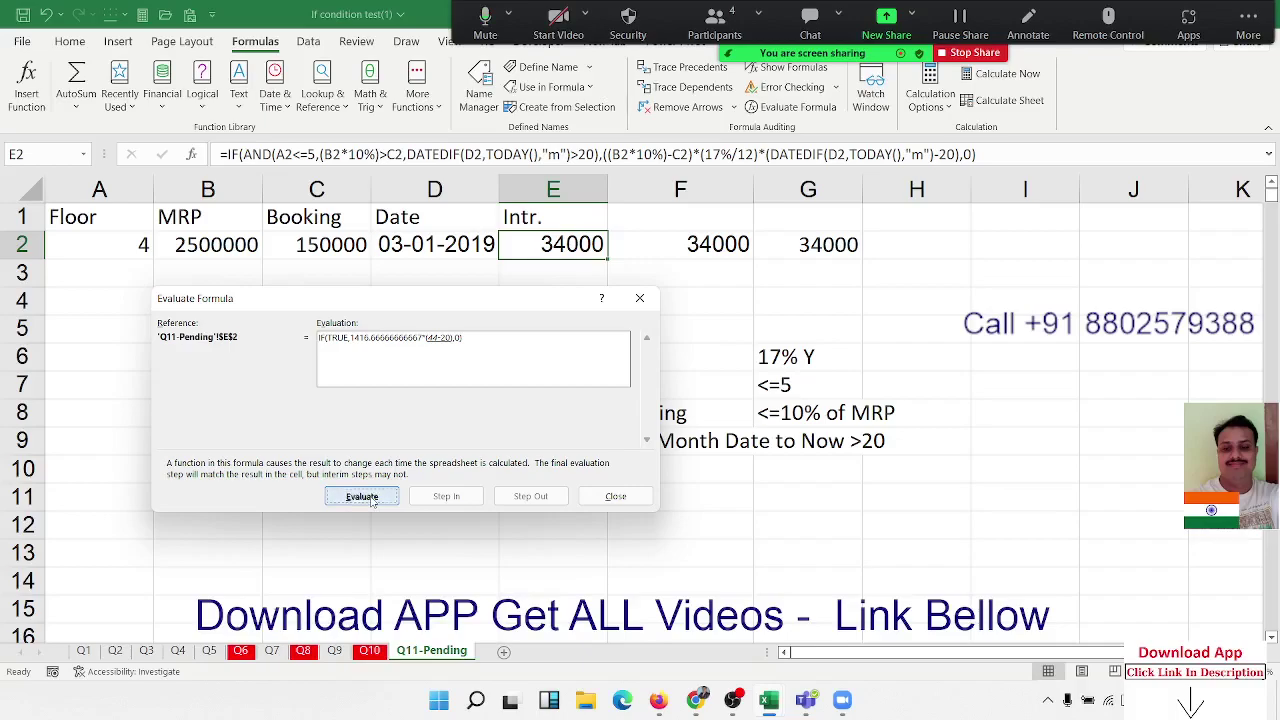
{"action": "left_click", "coordinate": [371, 499]}
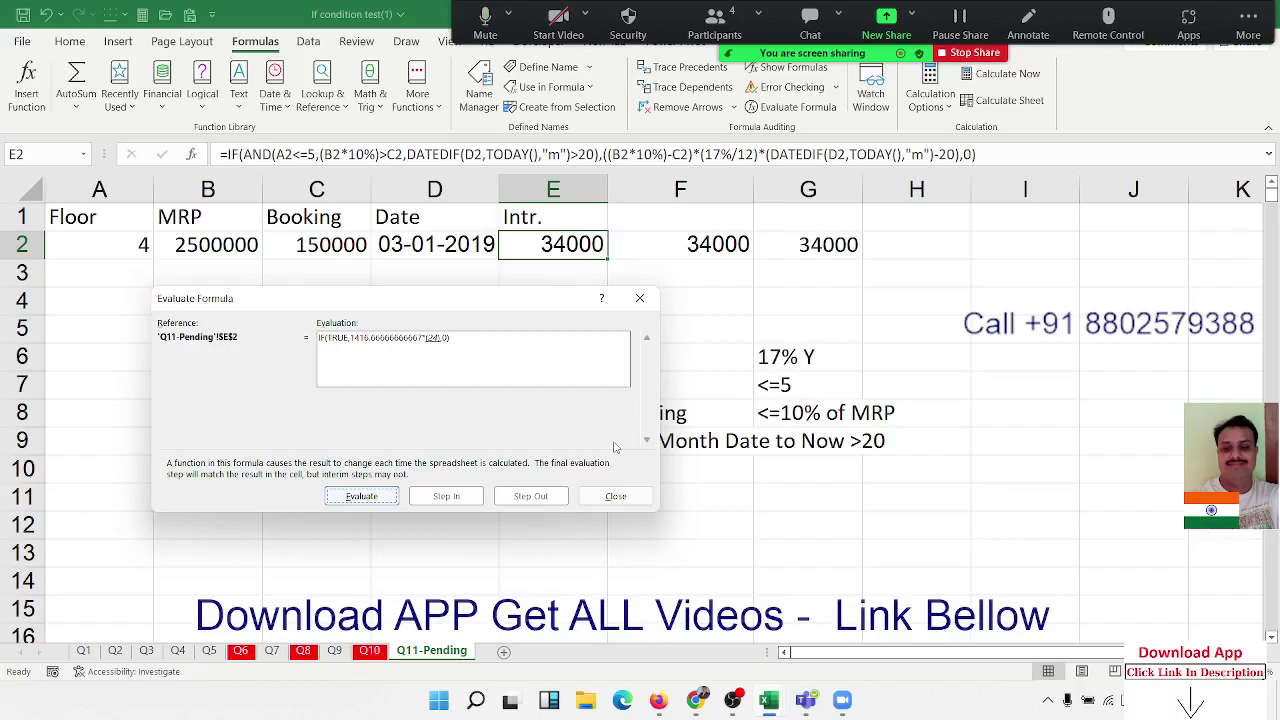
{"action": "left_click", "coordinate": [376, 500]}
{"action": "left_click", "coordinate": [378, 505]}
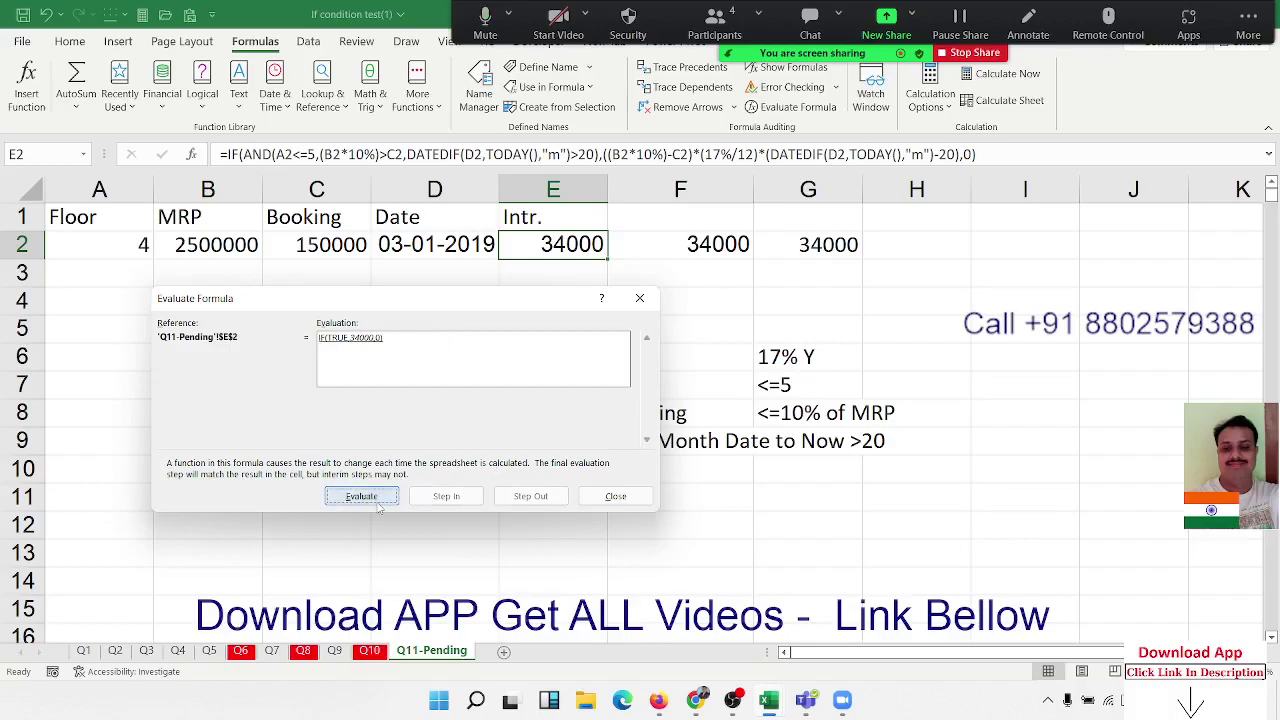
{"action": "left_click", "coordinate": [378, 505]}
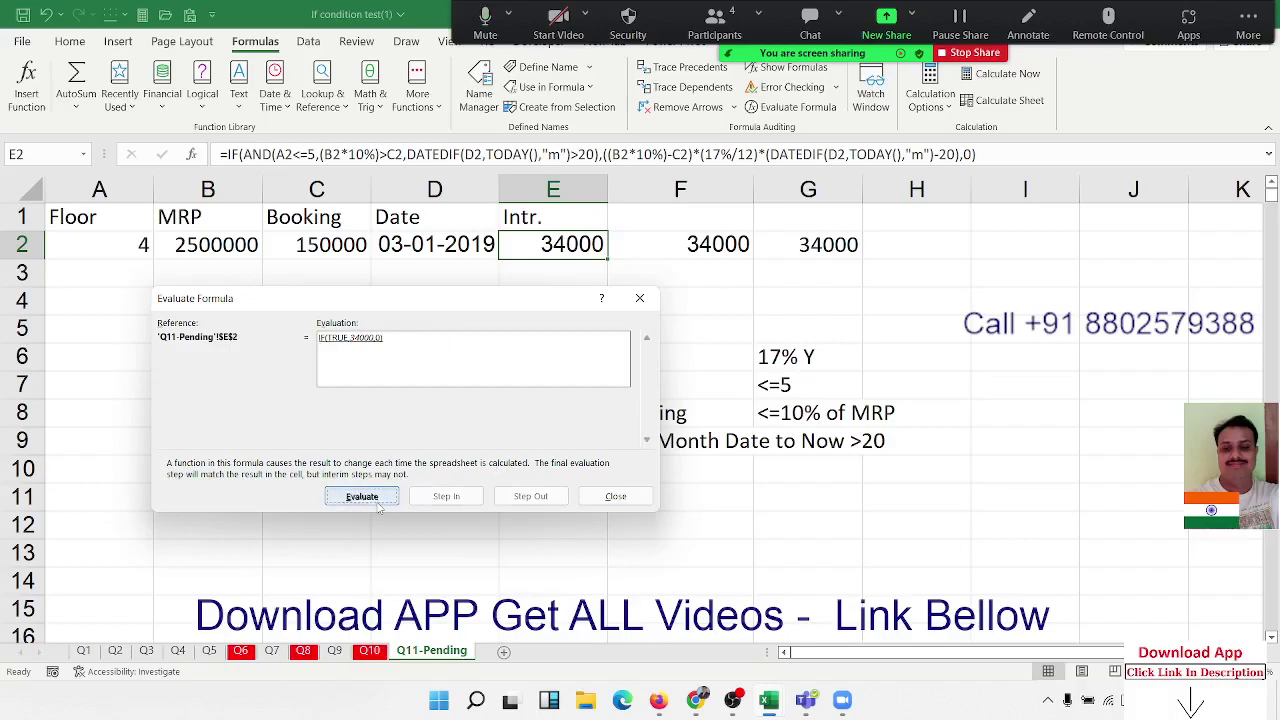
{"action": "left_click", "coordinate": [615, 496]}
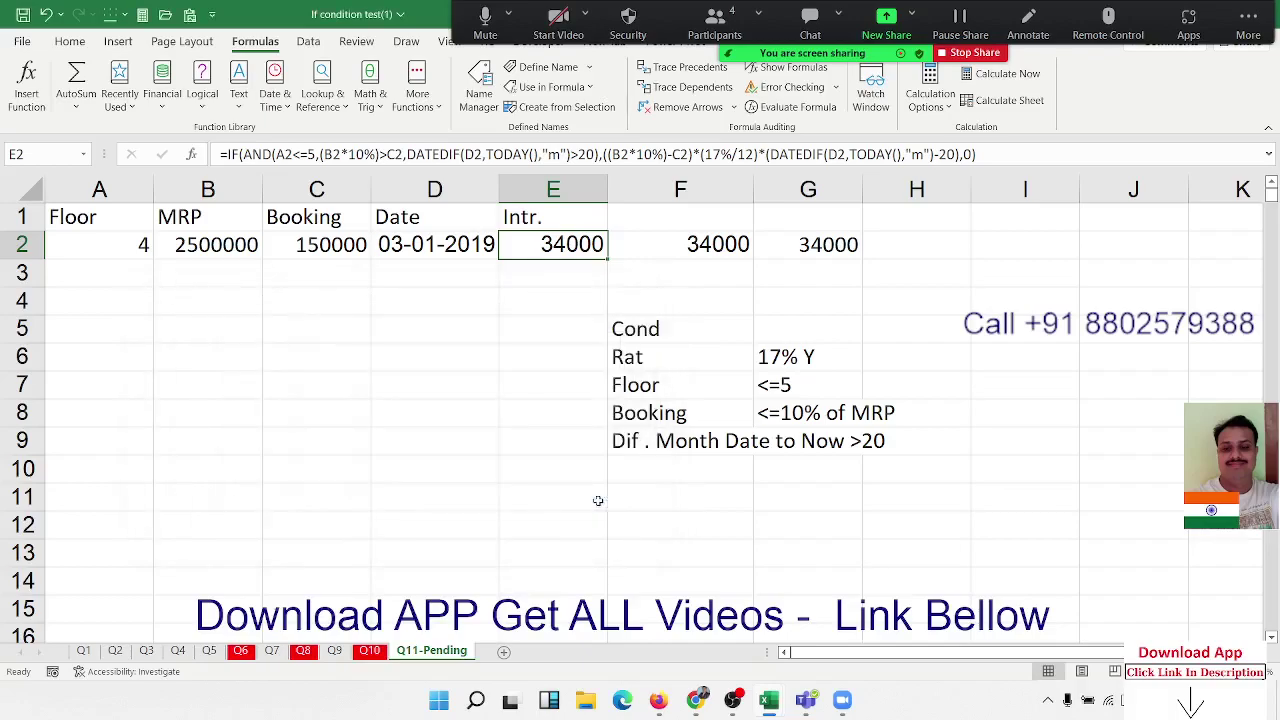
Move to cell D6 and save the workbook If condition test(1).
{"action": "left_click", "coordinate": [442, 348]}
{"action": "key", "text": "ctrl+s"}
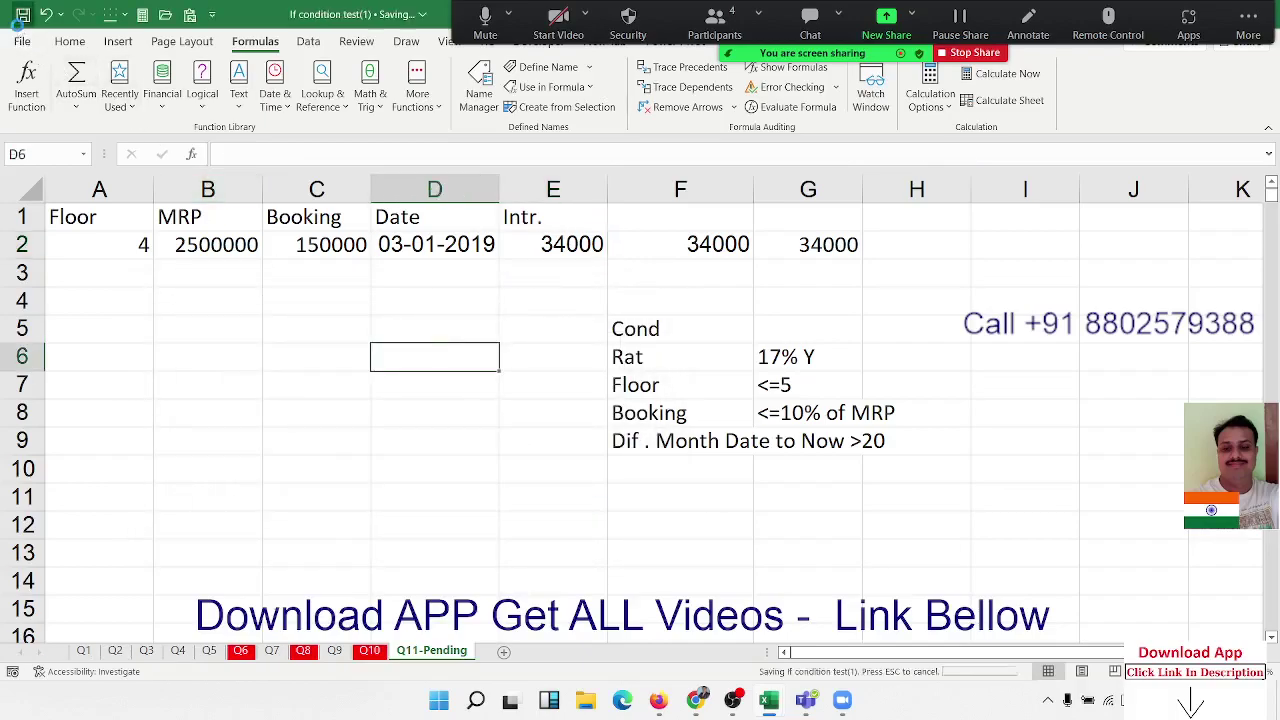